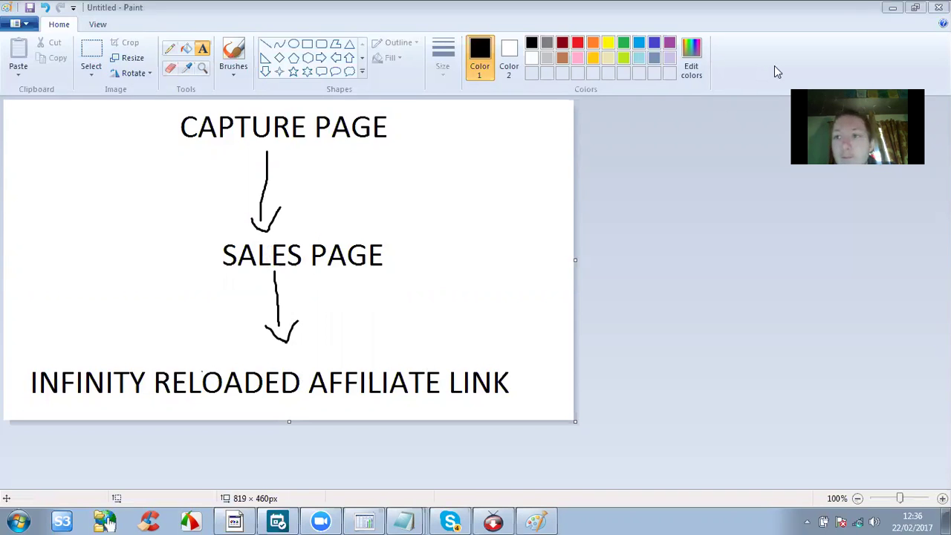
Switch from the Paint funnel diagram to the Chrome window showing the capture page.
{"action": "key", "text": "alt+Tab"}
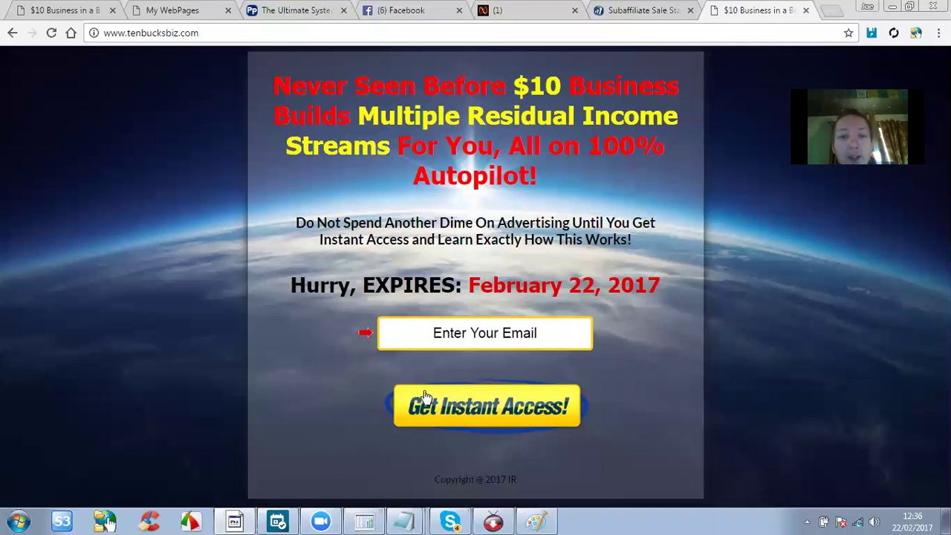
Close the five extra browser tabs, leaving only the capture page.
{"action": "left_click", "coordinate": [691, 11]}
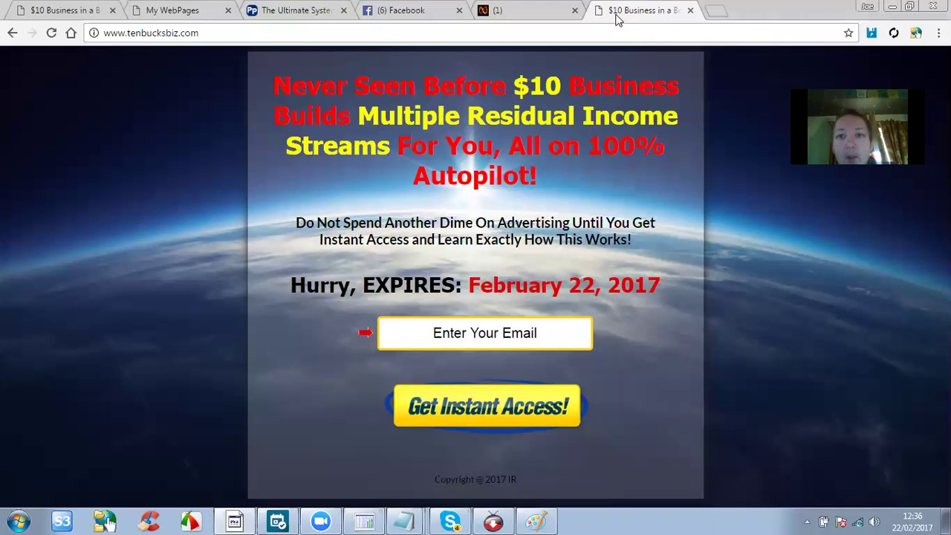
{"action": "left_click", "coordinate": [575, 10]}
{"action": "left_click", "coordinate": [459, 11]}
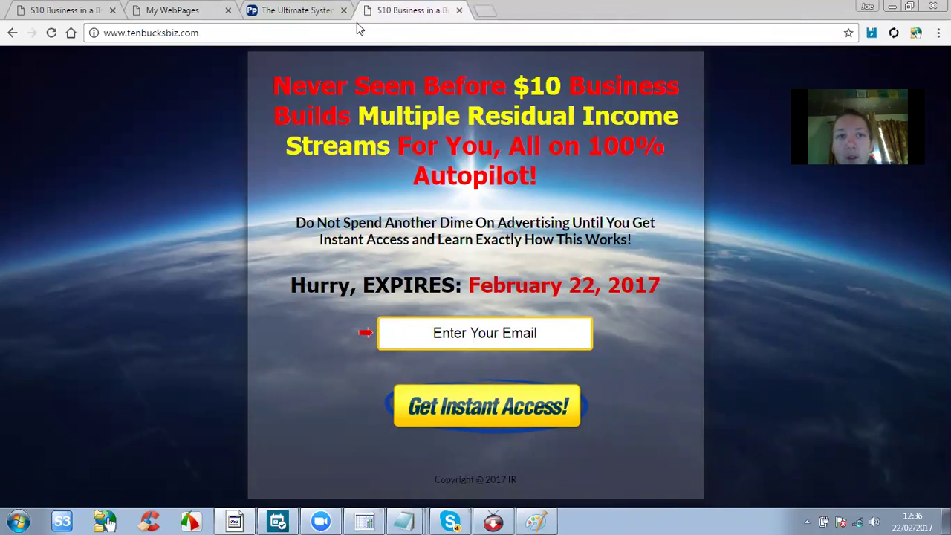
{"action": "left_click", "coordinate": [343, 10]}
{"action": "left_click", "coordinate": [228, 11]}
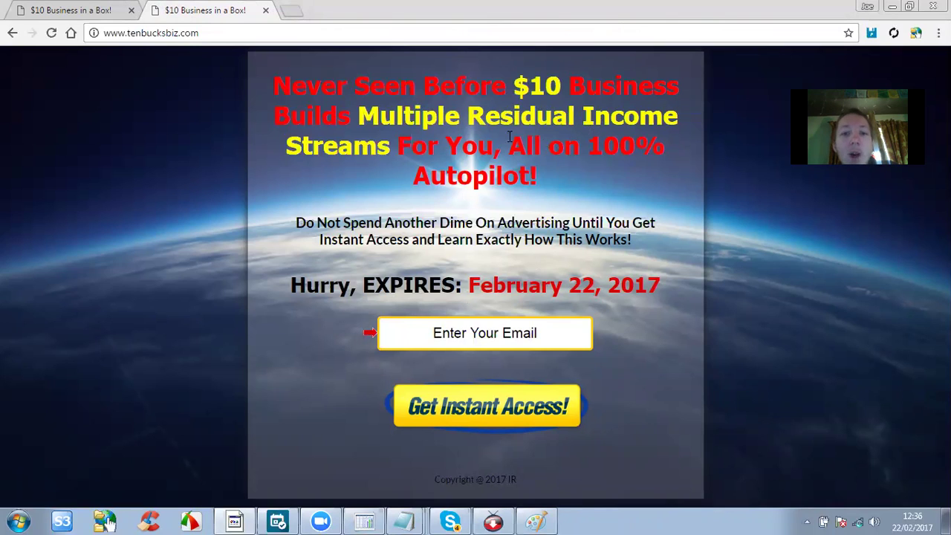
Opt in with a saved email address and submit the captcha verification code.
{"action": "left_click", "coordinate": [476, 332]}
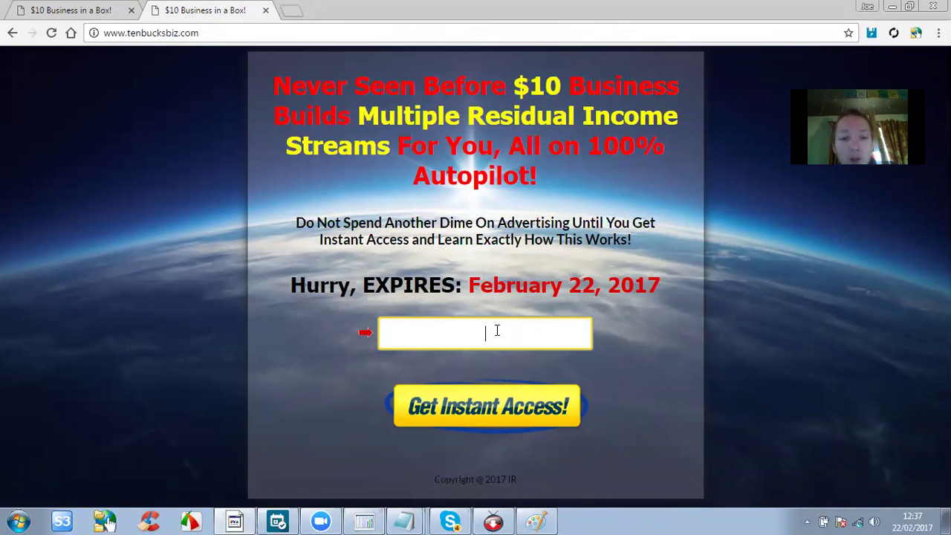
{"action": "left_click", "coordinate": [497, 330]}
{"action": "left_click", "coordinate": [481, 361]}
{"action": "left_click", "coordinate": [484, 421]}
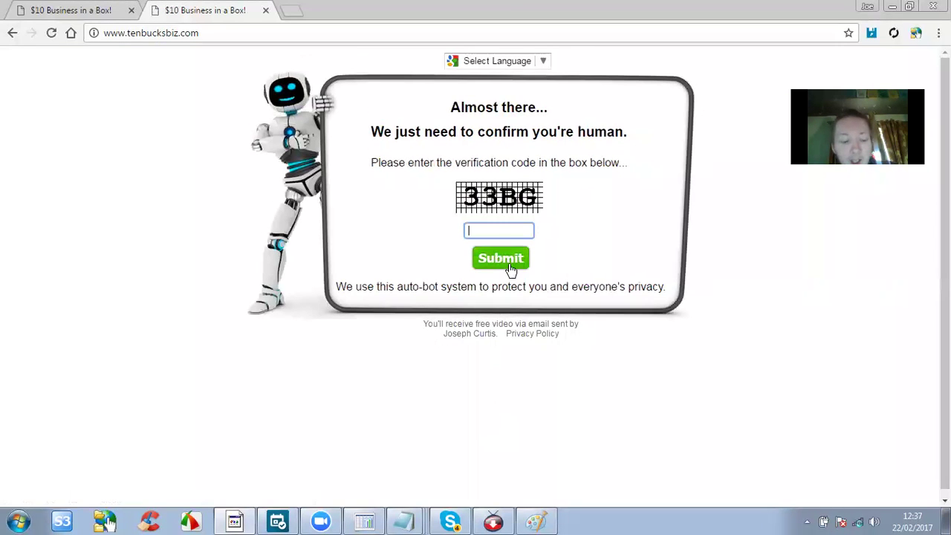
{"action": "type", "text": "33BG"}
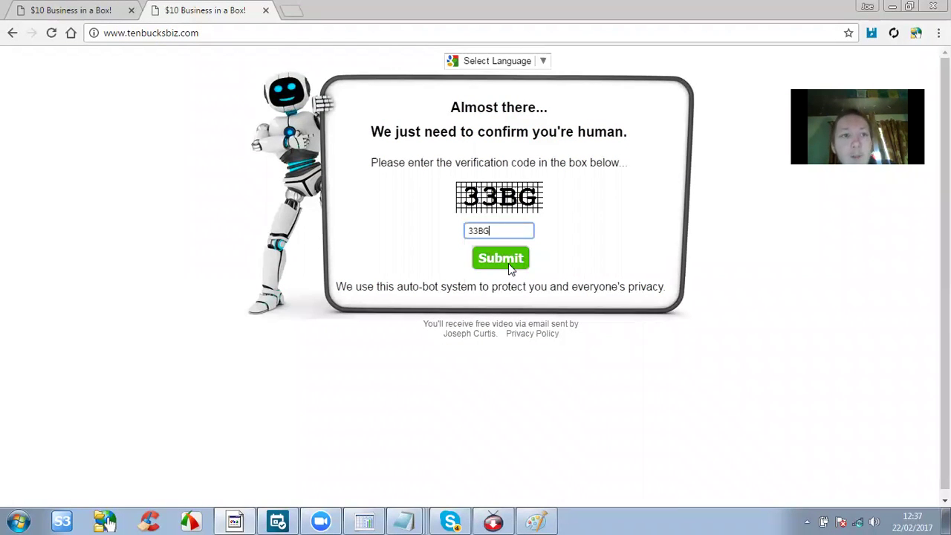
{"action": "left_click", "coordinate": [508, 263]}
Pause the webinar and skip through it, ending back at about 10:34.
{"action": "left_click", "coordinate": [182, 447]}
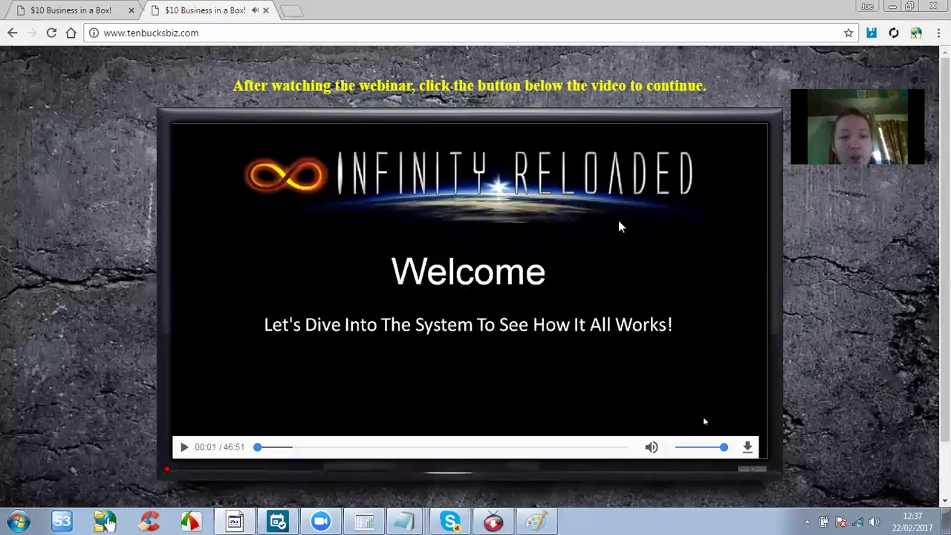
{"action": "scroll", "coordinate": [266, 178], "scroll_direction": "down", "scroll_amount": 1}
{"action": "scroll", "coordinate": [540, 199], "scroll_direction": "up", "scroll_amount": 1}
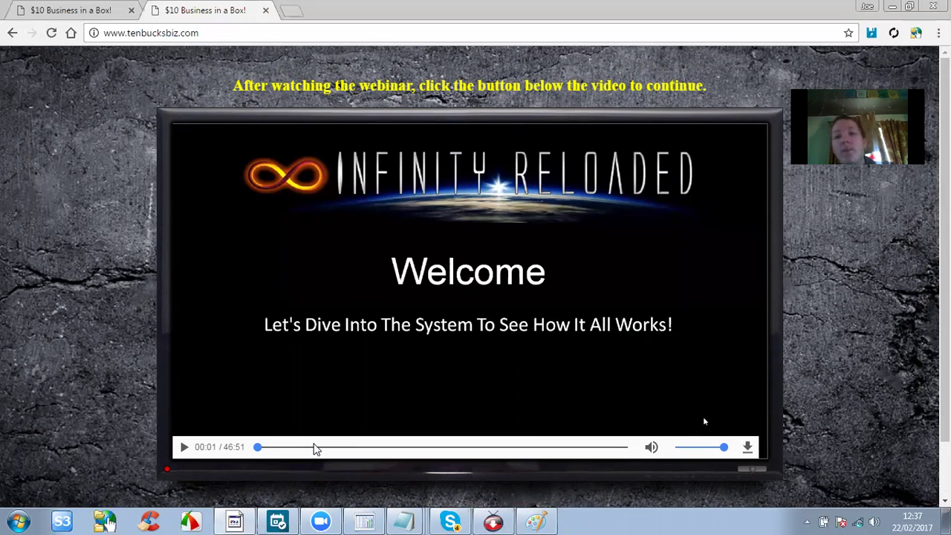
{"action": "left_click", "coordinate": [339, 448]}
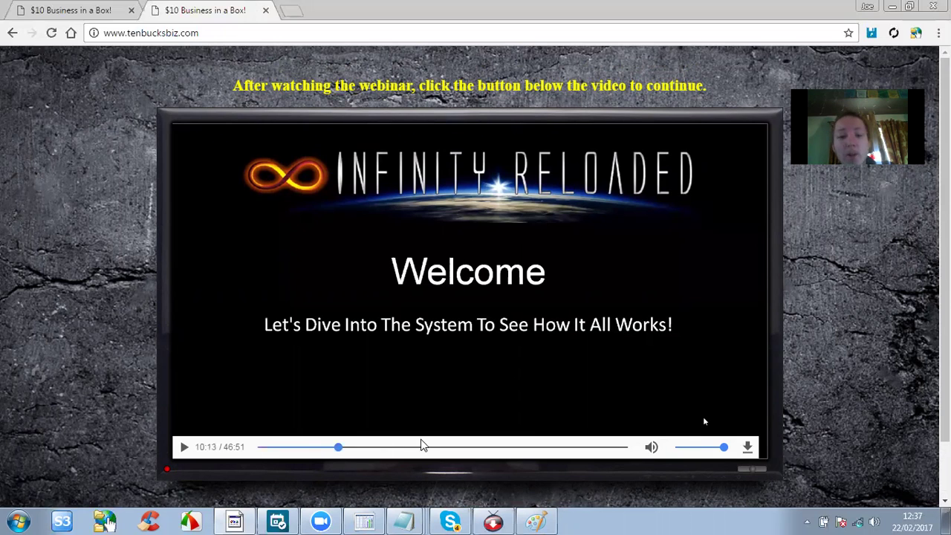
{"action": "left_click", "coordinate": [398, 448]}
{"action": "left_click", "coordinate": [453, 448]}
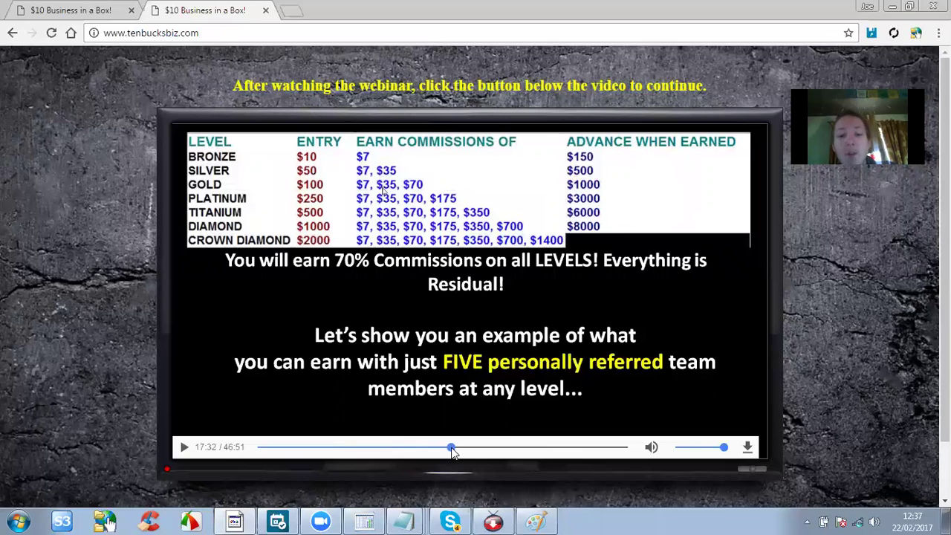
{"action": "left_click", "coordinate": [518, 447]}
{"action": "left_click", "coordinate": [570, 445]}
{"action": "left_click", "coordinate": [626, 450]}
{"action": "left_click_drag", "start_coordinate": [599, 452], "coordinate": [396, 450]}
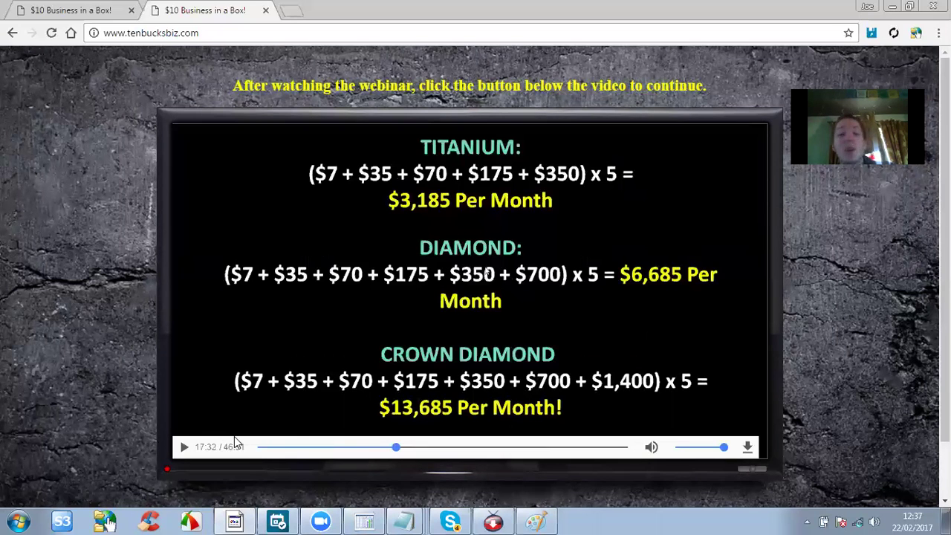
{"action": "left_click_drag", "start_coordinate": [401, 453], "coordinate": [344, 456]}
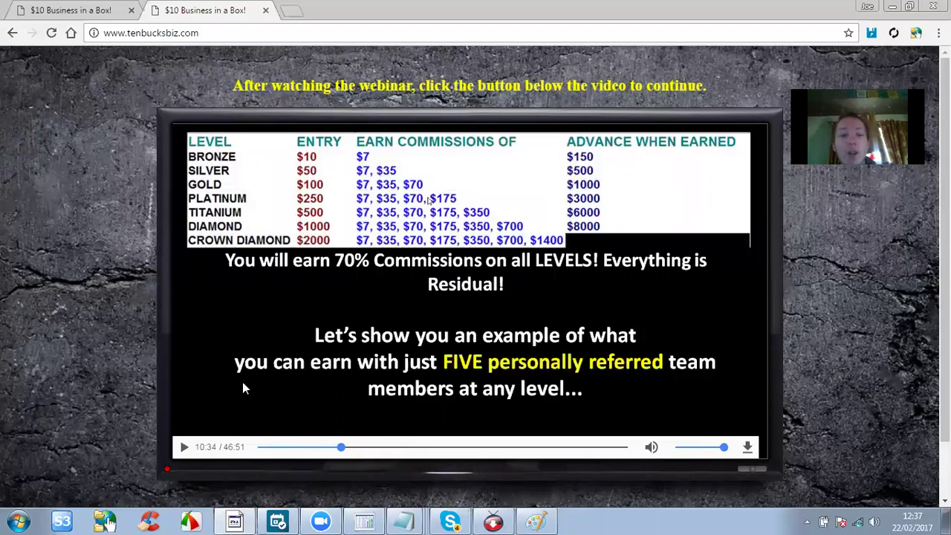
Scroll below the webinar and follow the CLICK HERE TO CONTINUE link.
{"action": "scroll", "coordinate": [390, 195], "scroll_direction": "down", "scroll_amount": 1}
{"action": "scroll", "coordinate": [391, 194], "scroll_direction": "down", "scroll_amount": 1}
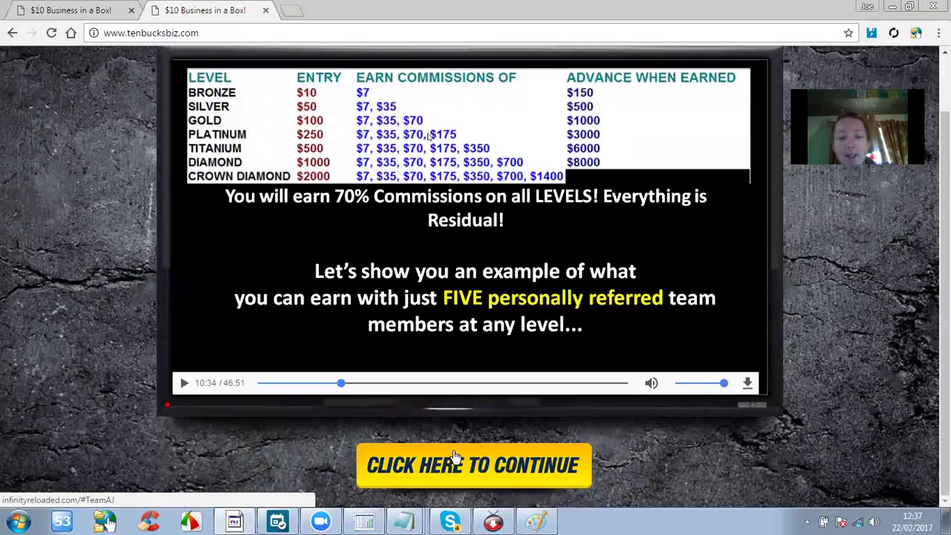
{"action": "scroll", "coordinate": [316, 420], "scroll_direction": "up", "scroll_amount": 2}
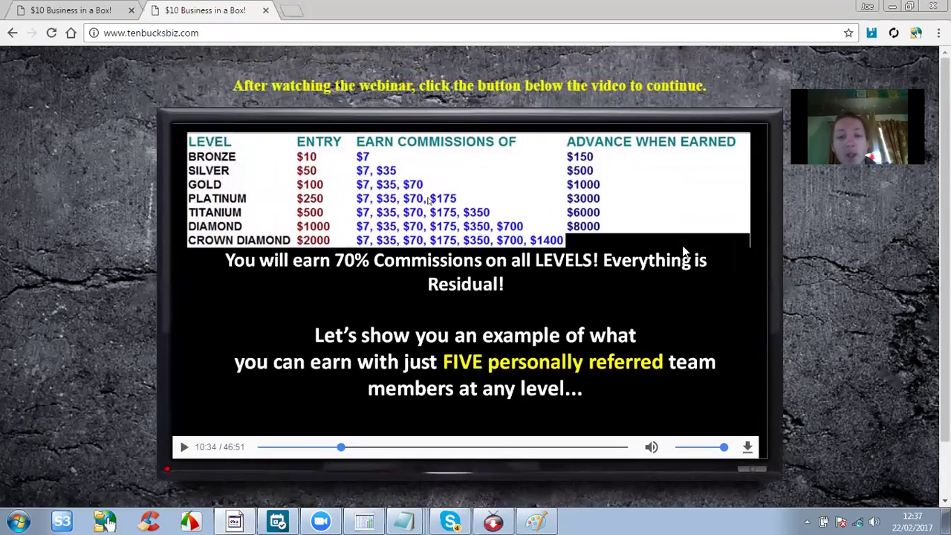
{"action": "scroll", "coordinate": [315, 420], "scroll_direction": "down", "scroll_amount": 2}
{"action": "left_click", "coordinate": [535, 462]}
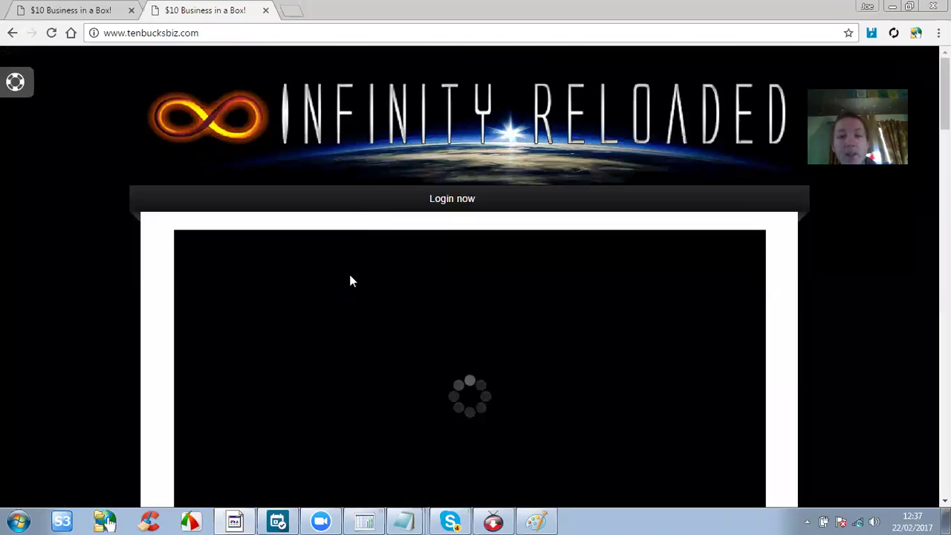
Check that Yes! Let me In on the Infinity Reloaded page opens the signup form, then go back.
{"action": "scroll", "coordinate": [350, 279], "scroll_direction": "down", "scroll_amount": 2}
{"action": "scroll", "coordinate": [352, 281], "scroll_direction": "down", "scroll_amount": 2}
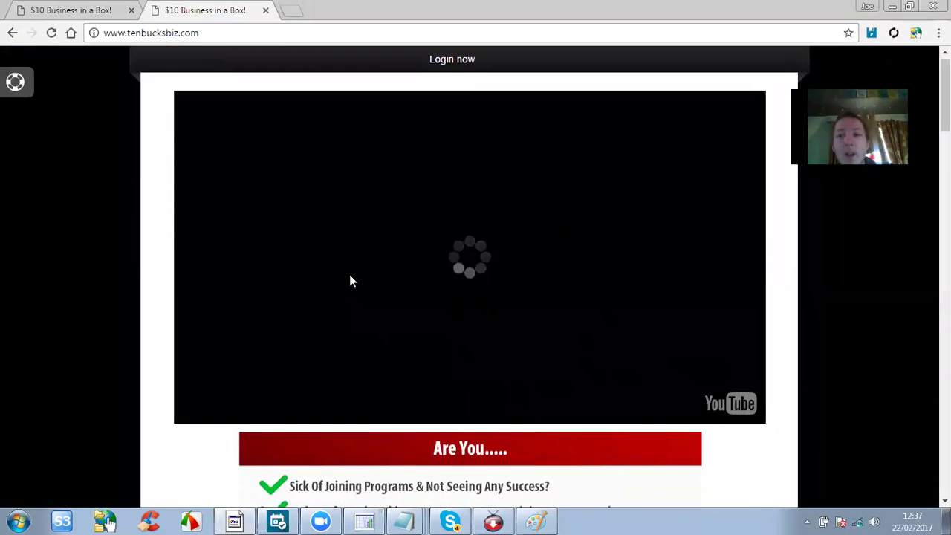
{"action": "scroll", "coordinate": [351, 280], "scroll_direction": "down", "scroll_amount": 1}
{"action": "scroll", "coordinate": [352, 280], "scroll_direction": "up", "scroll_amount": 1}
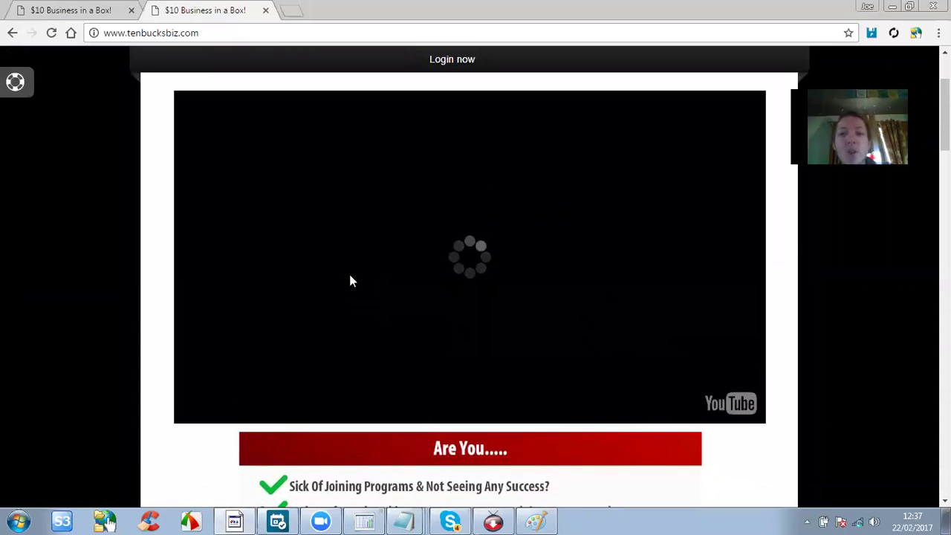
{"action": "scroll", "coordinate": [350, 278], "scroll_direction": "up", "scroll_amount": 2}
{"action": "scroll", "coordinate": [360, 245], "scroll_direction": "down", "scroll_amount": 3}
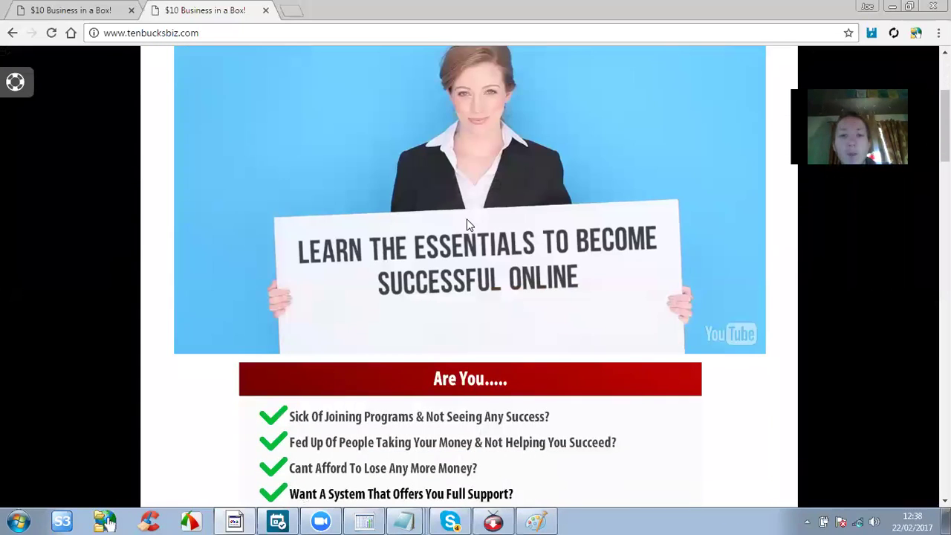
{"action": "scroll", "coordinate": [435, 238], "scroll_direction": "down", "scroll_amount": 3}
{"action": "scroll", "coordinate": [447, 220], "scroll_direction": "up", "scroll_amount": 2}
{"action": "scroll", "coordinate": [552, 162], "scroll_direction": "up", "scroll_amount": 2}
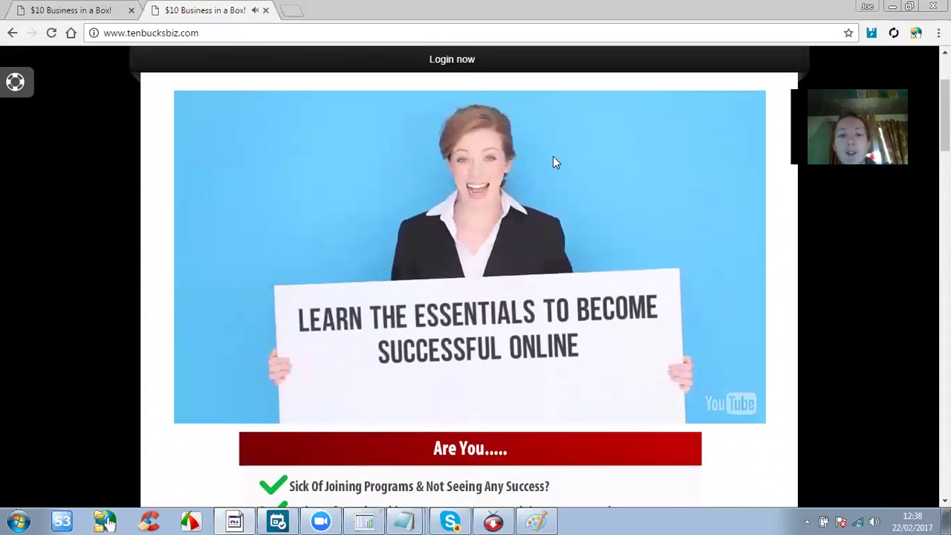
{"action": "scroll", "coordinate": [344, 287], "scroll_direction": "down", "scroll_amount": 10}
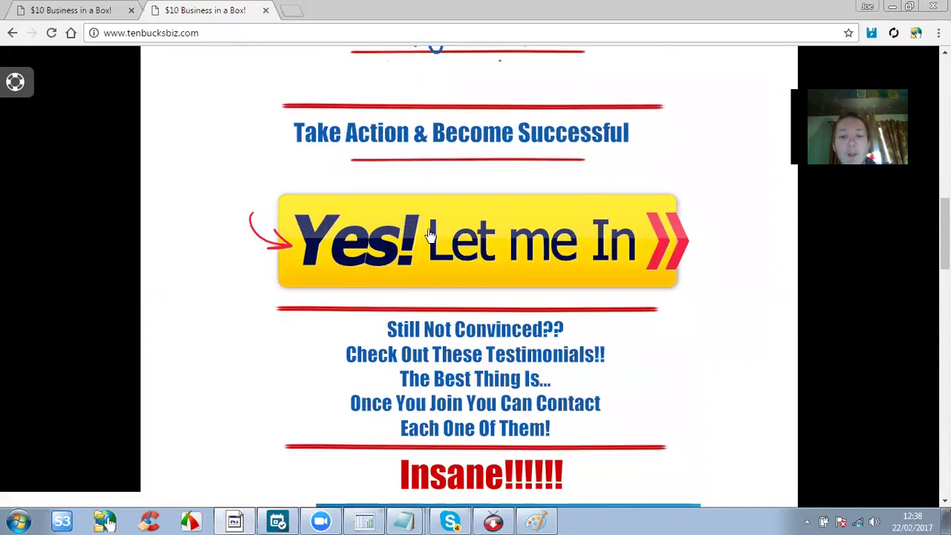
{"action": "left_click", "coordinate": [401, 230]}
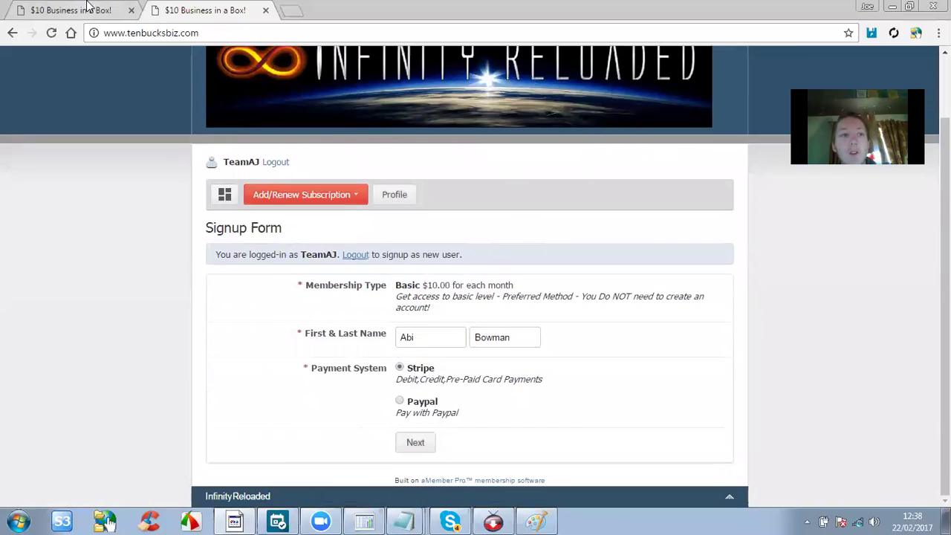
{"action": "left_click", "coordinate": [83, 10]}
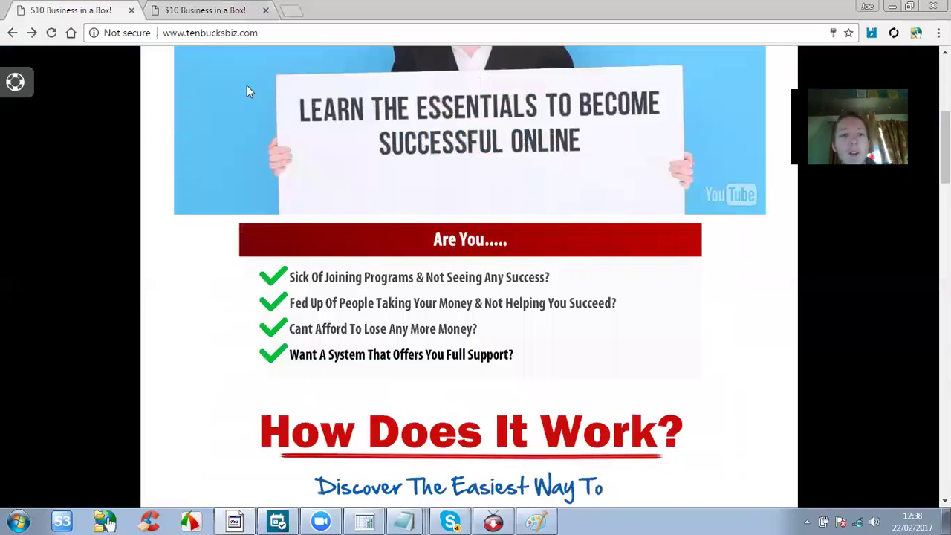
{"action": "scroll", "coordinate": [330, 211], "scroll_direction": "up", "scroll_amount": 4}
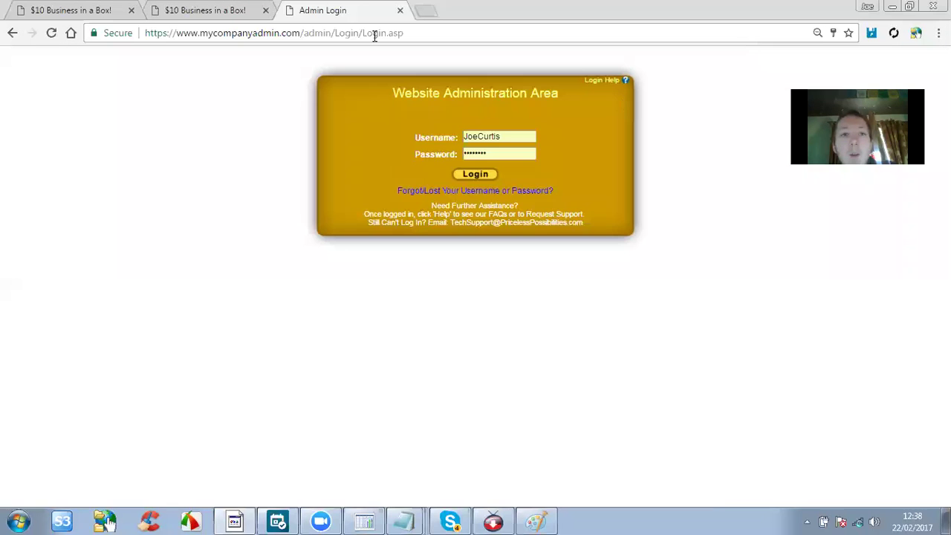
Log in to the mycompanyadmin.com back office with the saved credentials.
{"action": "left_click", "coordinate": [471, 175]}
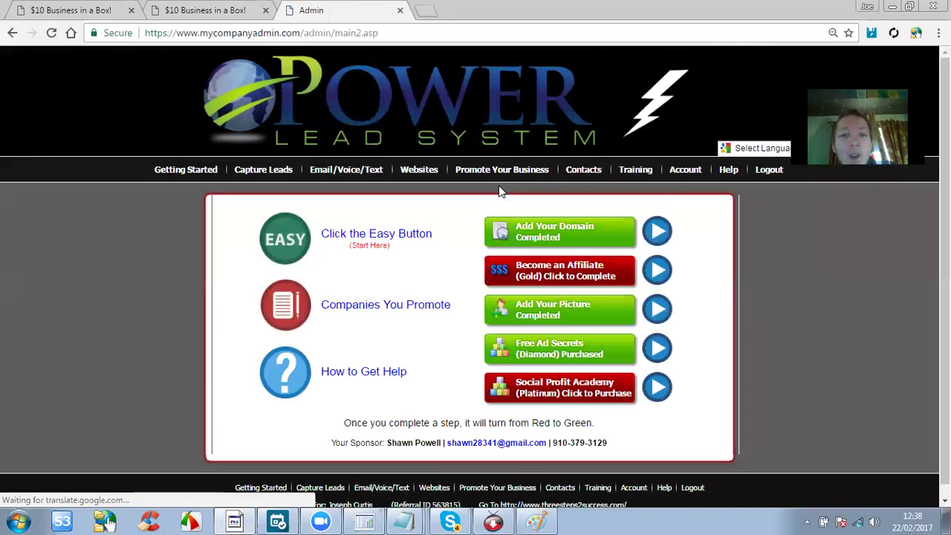
{"action": "mouse_move", "coordinate": [651, 171]}
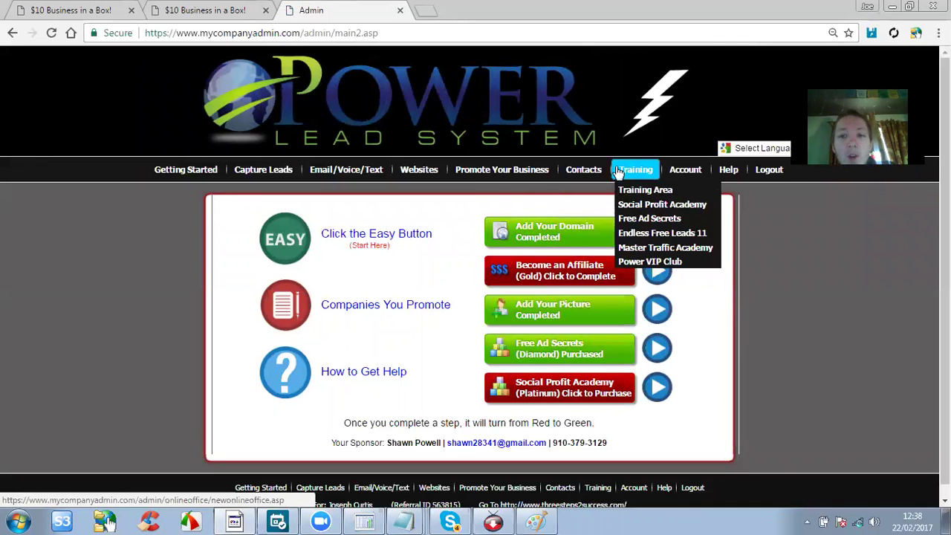
{"action": "mouse_move", "coordinate": [682, 172]}
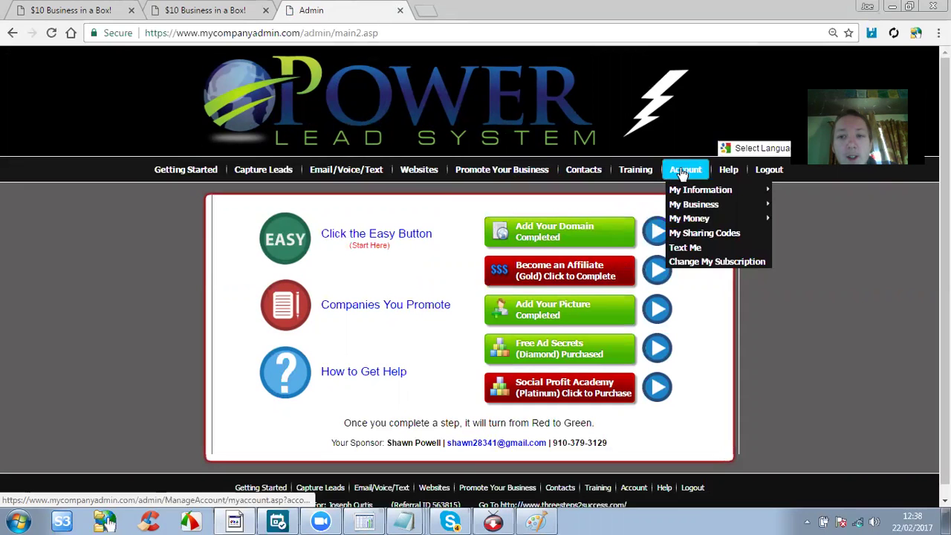
Open My Sharing Codes at its Get Content code box and bring up the share-code notes.
{"action": "left_click", "coordinate": [705, 234]}
{"action": "scroll", "coordinate": [642, 224], "scroll_direction": "down", "scroll_amount": 3}
{"action": "scroll", "coordinate": [642, 225], "scroll_direction": "up", "scroll_amount": 2}
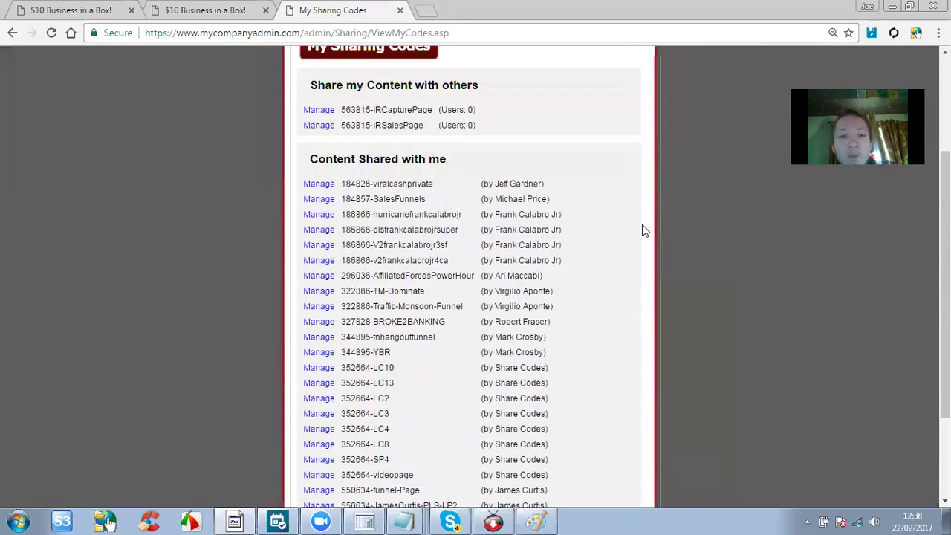
{"action": "scroll", "coordinate": [467, 179], "scroll_direction": "down", "scroll_amount": 3}
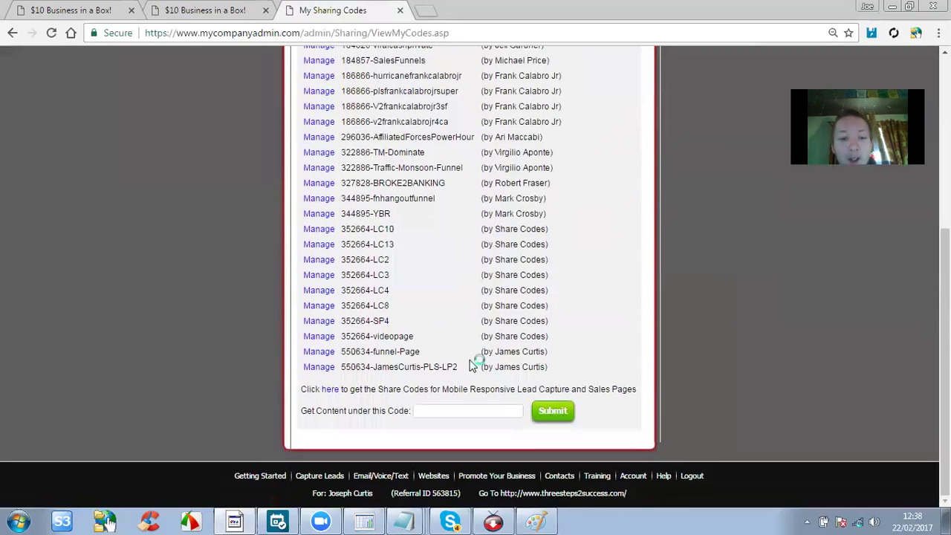
{"action": "left_click", "coordinate": [457, 408]}
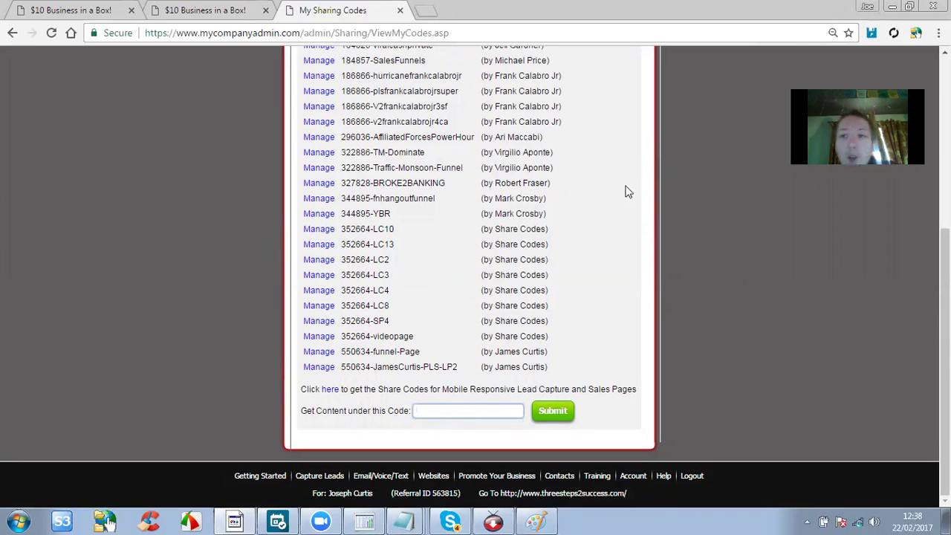
{"action": "left_click", "coordinate": [790, 34]}
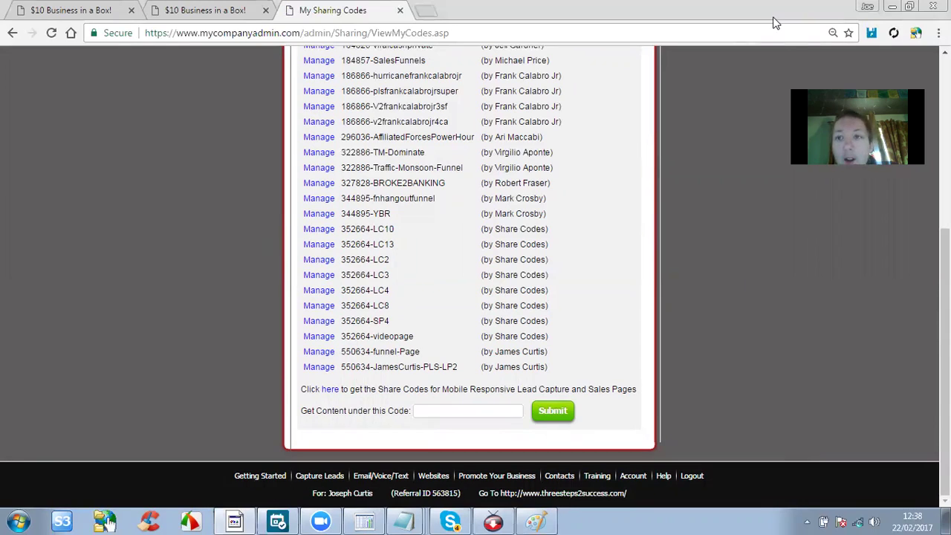
{"action": "key", "text": "alt+Tab"}
{"action": "left_click_drag", "start_coordinate": [697, 149], "coordinate": [540, 149]}
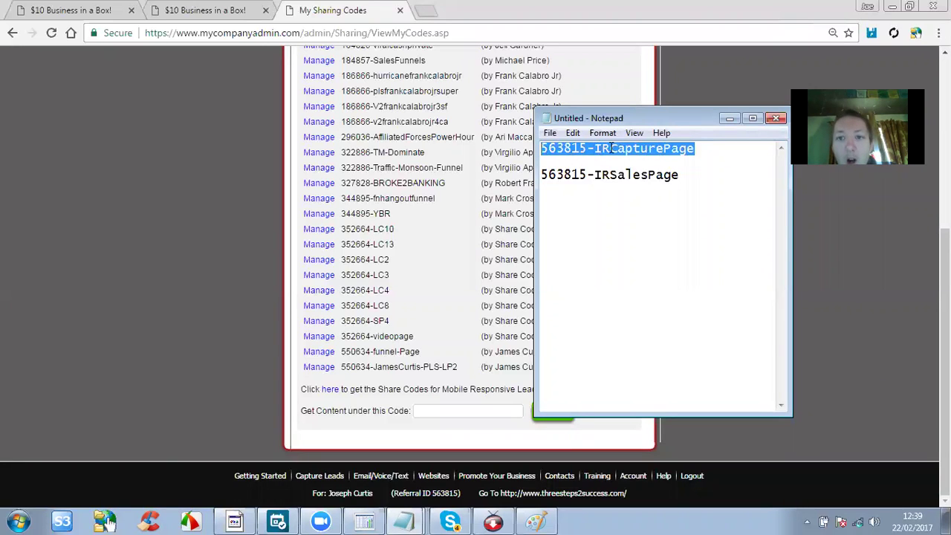
{"action": "right_click", "coordinate": [611, 149]}
{"action": "left_click", "coordinate": [639, 195]}
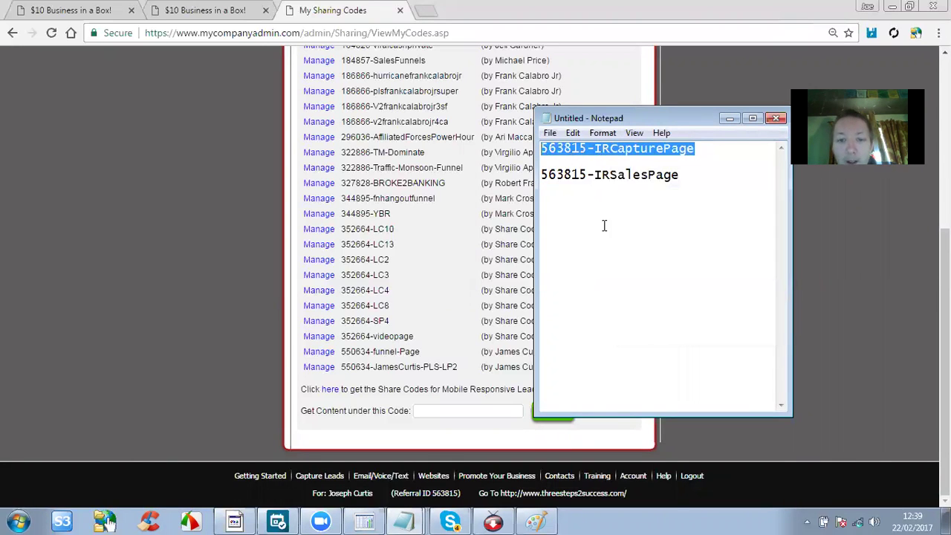
{"action": "right_click", "coordinate": [431, 402]}
{"action": "right_click", "coordinate": [431, 413]}
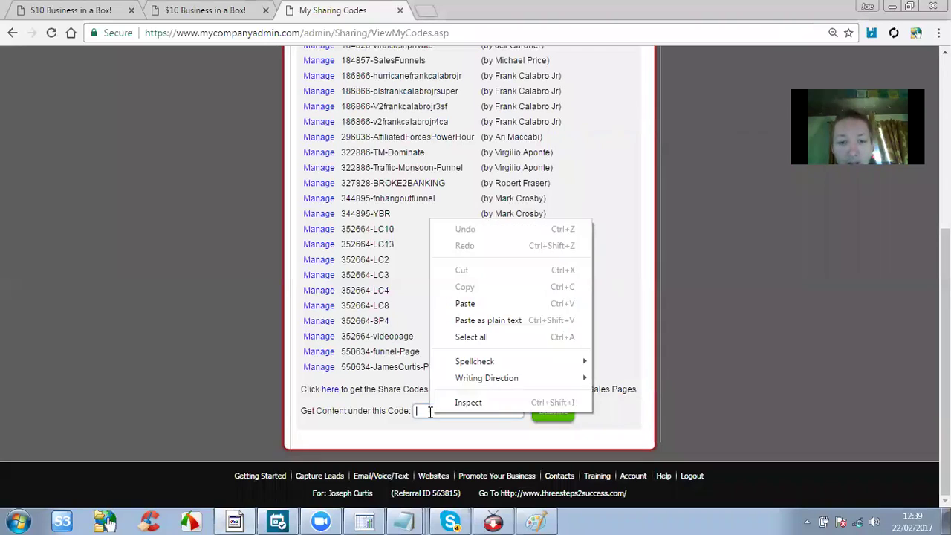
{"action": "left_click", "coordinate": [467, 320]}
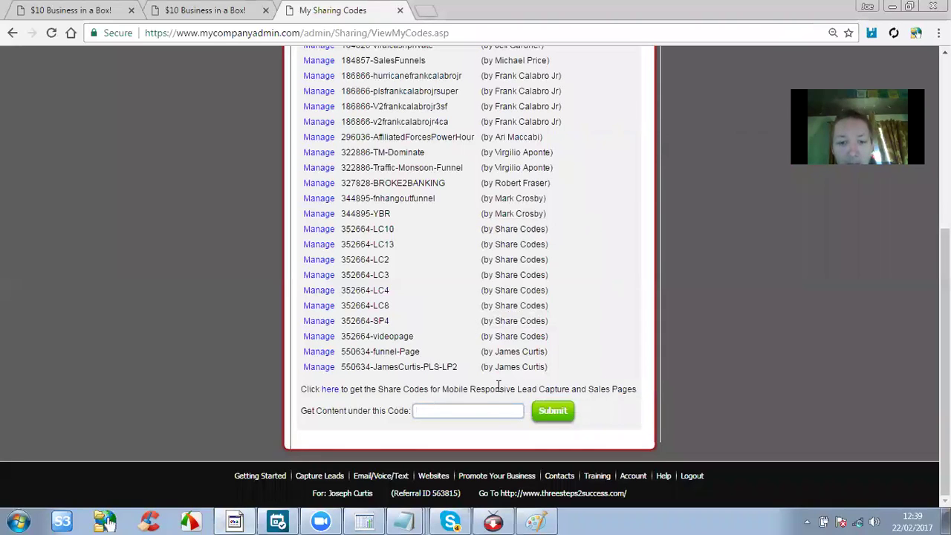
{"action": "left_click", "coordinate": [552, 411]}
{"action": "scroll", "coordinate": [473, 286], "scroll_direction": "up", "scroll_amount": 1}
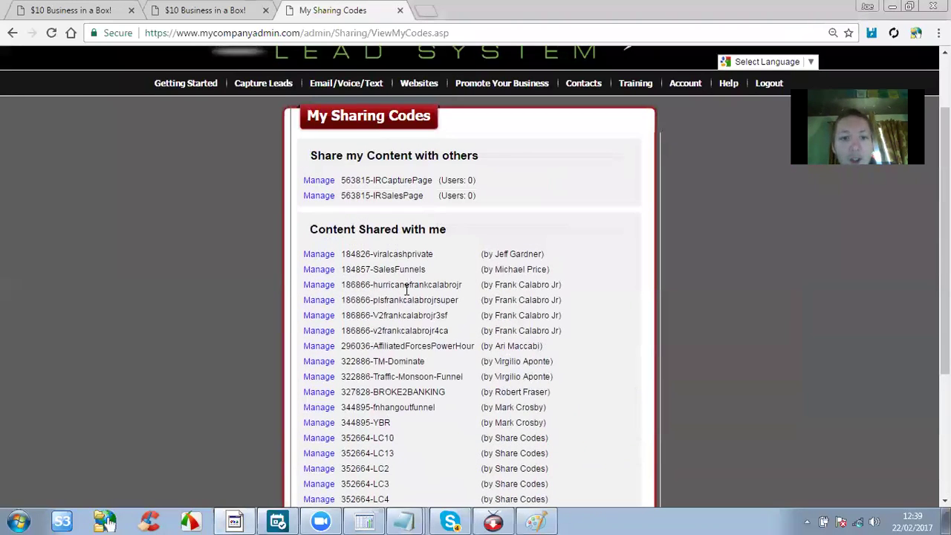
{"action": "scroll", "coordinate": [392, 289], "scroll_direction": "down", "scroll_amount": 2}
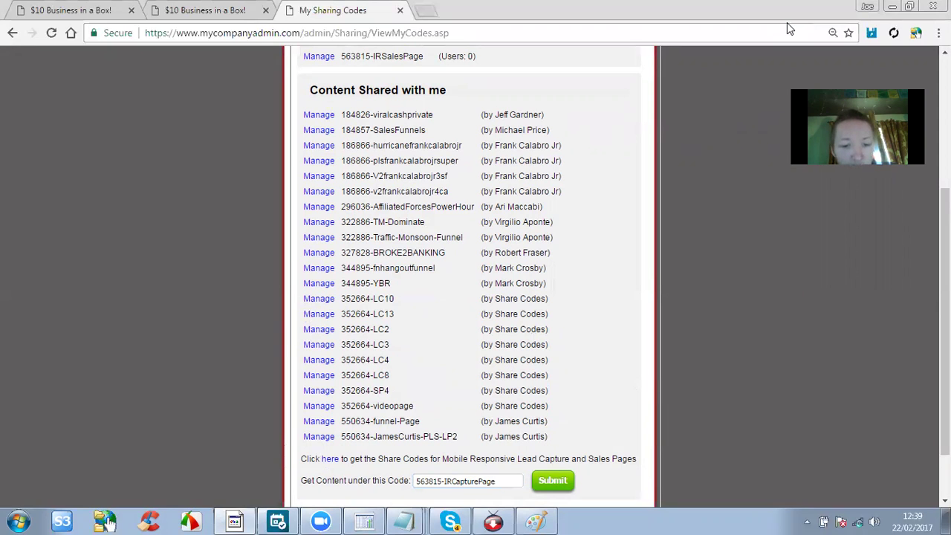
{"action": "key", "text": "alt+Tab"}
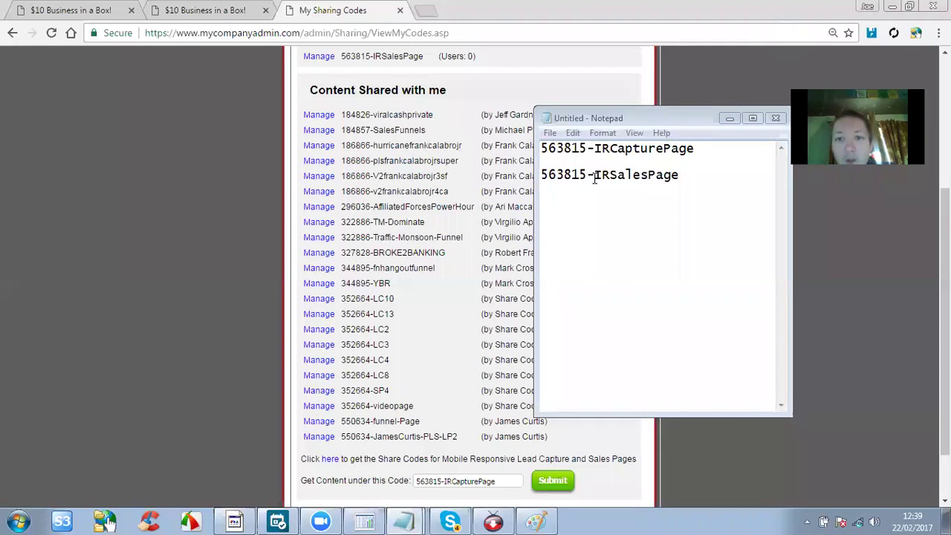
{"action": "left_click_drag", "start_coordinate": [667, 175], "coordinate": [540, 175]}
{"action": "right_click", "coordinate": [563, 177]}
{"action": "left_click", "coordinate": [595, 222]}
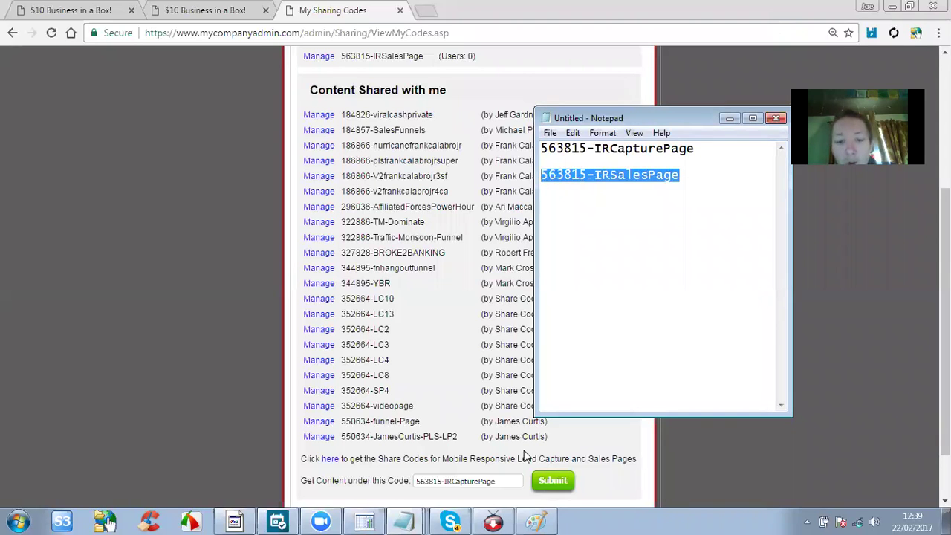
{"action": "left_click_drag", "start_coordinate": [522, 481], "coordinate": [407, 480]}
{"action": "key", "text": "ctrl+v"}
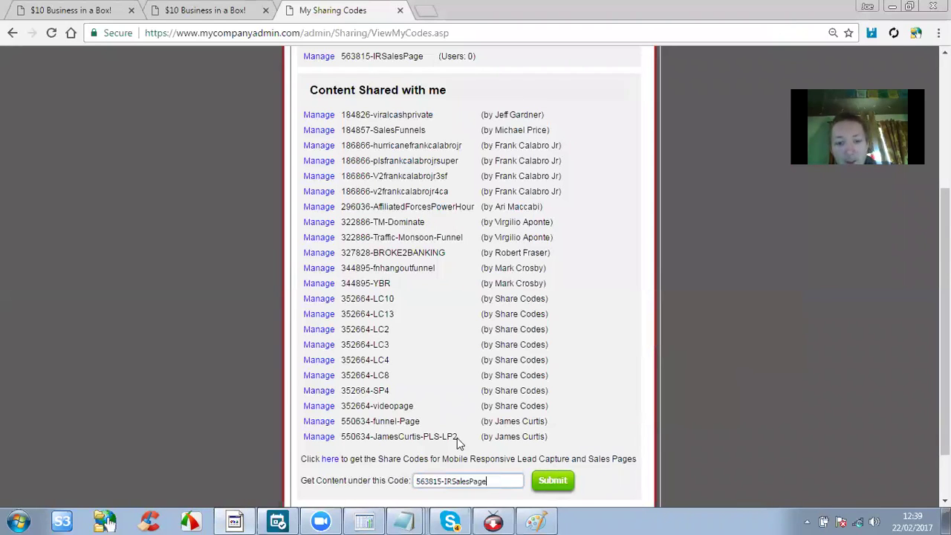
{"action": "scroll", "coordinate": [496, 422], "scroll_direction": "down", "scroll_amount": 2}
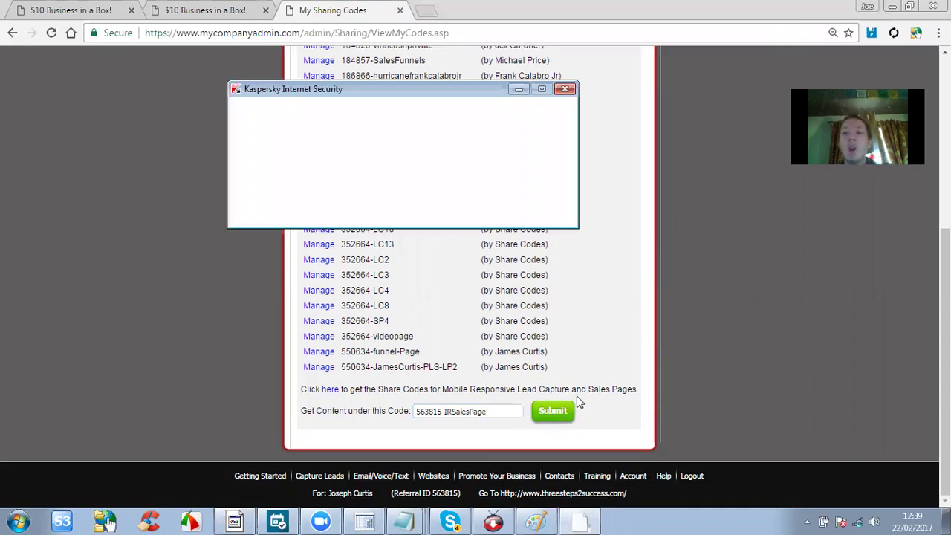
{"action": "left_click", "coordinate": [557, 90]}
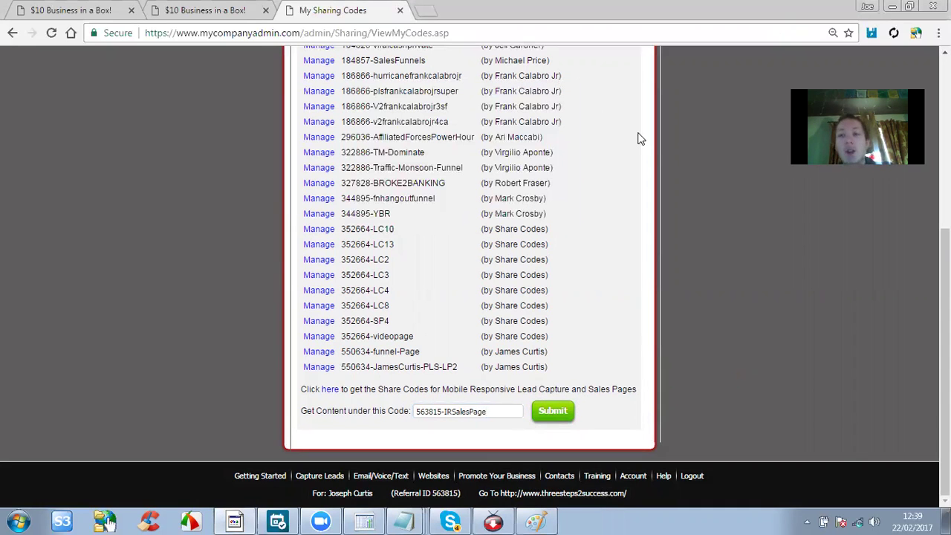
Go to Websites > WebPages > Copy WebPages.
{"action": "scroll", "coordinate": [641, 139], "scroll_direction": "up", "scroll_amount": 1}
{"action": "scroll", "coordinate": [642, 139], "scroll_direction": "down", "scroll_amount": 1}
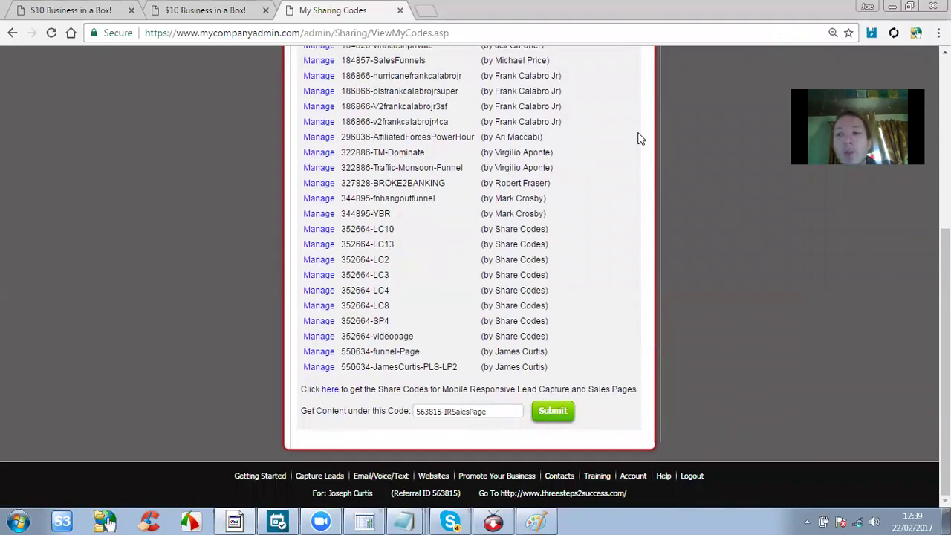
{"action": "scroll", "coordinate": [639, 139], "scroll_direction": "up", "scroll_amount": 4}
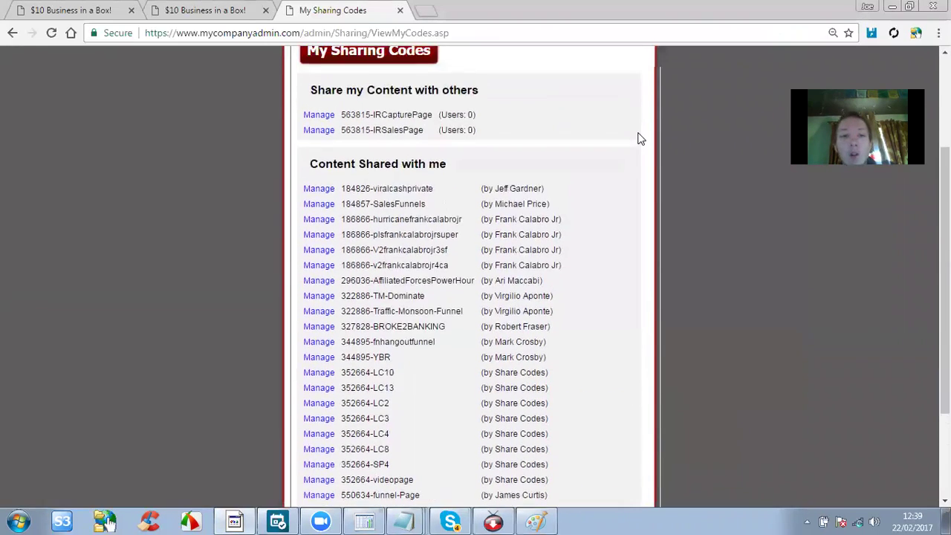
{"action": "mouse_move", "coordinate": [452, 194]}
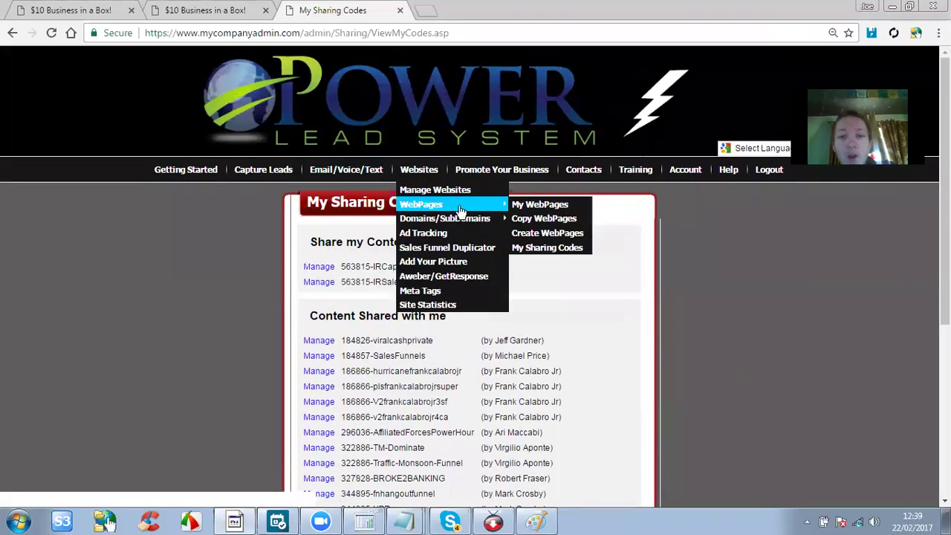
{"action": "scroll", "coordinate": [453, 208], "scroll_direction": "down", "scroll_amount": 2}
{"action": "scroll", "coordinate": [459, 212], "scroll_direction": "down", "scroll_amount": 1}
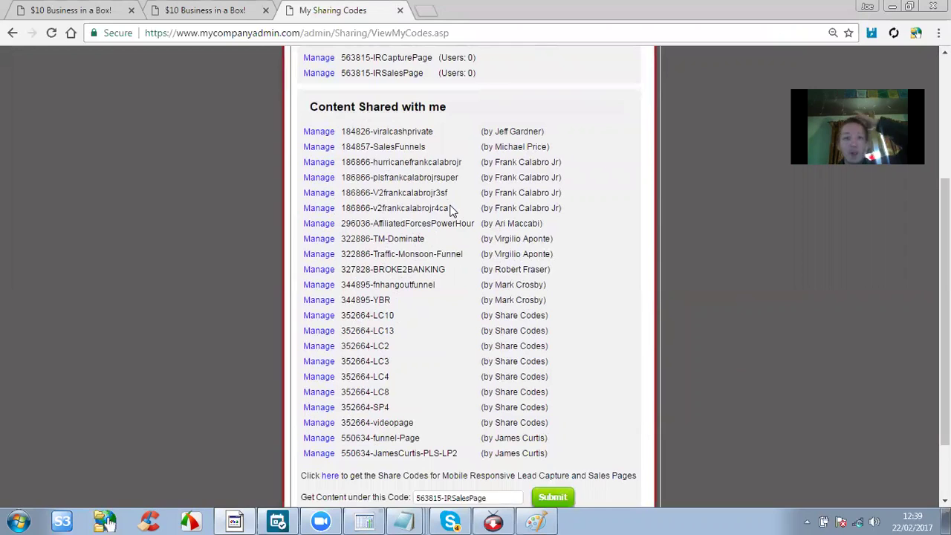
{"action": "scroll", "coordinate": [451, 208], "scroll_direction": "up", "scroll_amount": 3}
{"action": "scroll", "coordinate": [450, 210], "scroll_direction": "down", "scroll_amount": 1}
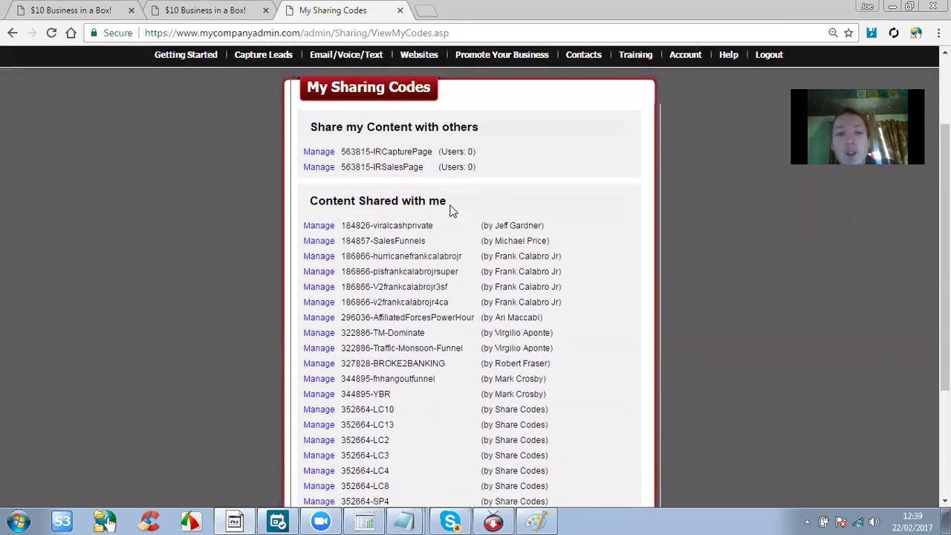
{"action": "scroll", "coordinate": [470, 275], "scroll_direction": "up", "scroll_amount": 1}
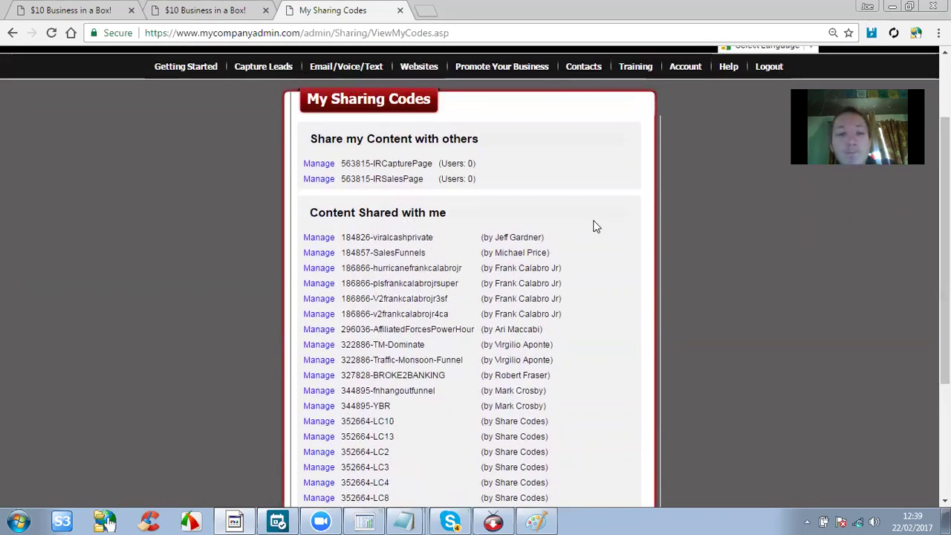
{"action": "scroll", "coordinate": [575, 236], "scroll_direction": "down", "scroll_amount": 3}
{"action": "scroll", "coordinate": [576, 235], "scroll_direction": "up", "scroll_amount": 3}
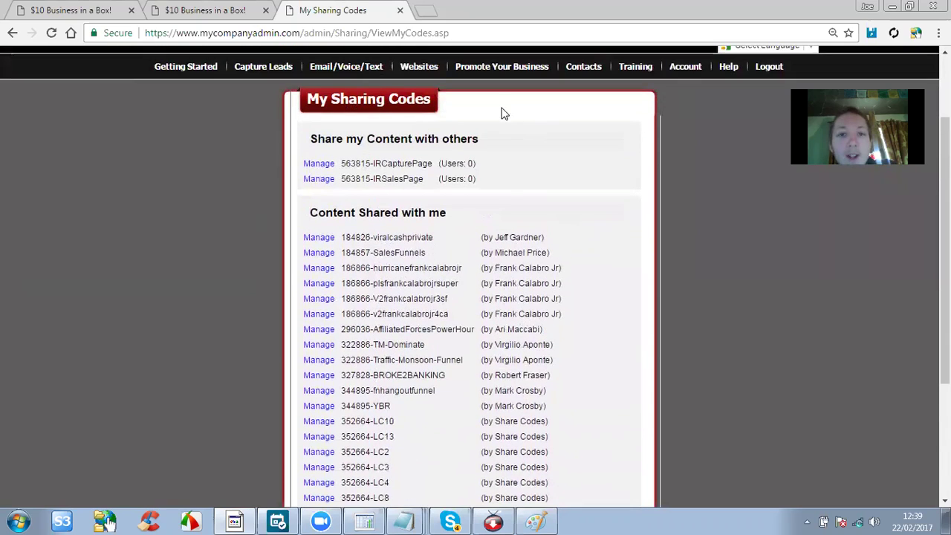
{"action": "mouse_move", "coordinate": [433, 77]}
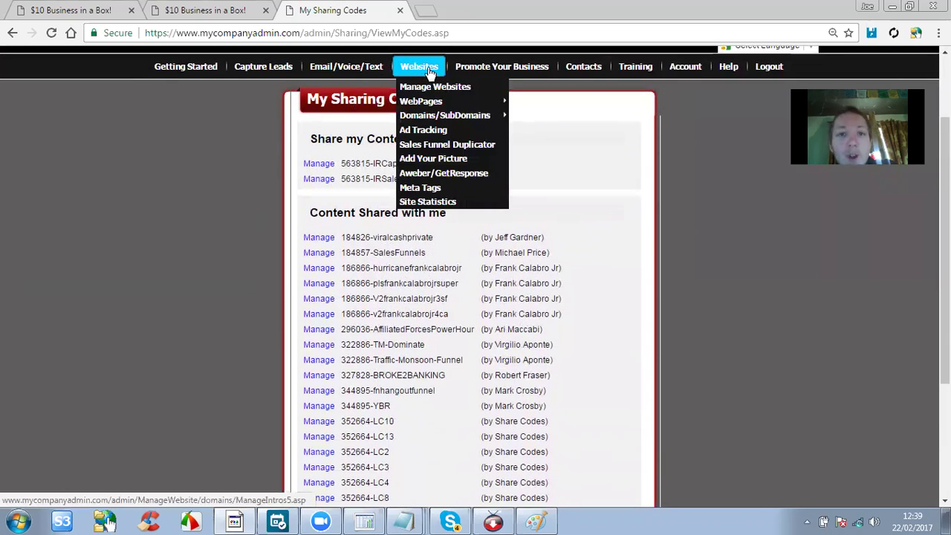
{"action": "mouse_move", "coordinate": [432, 105]}
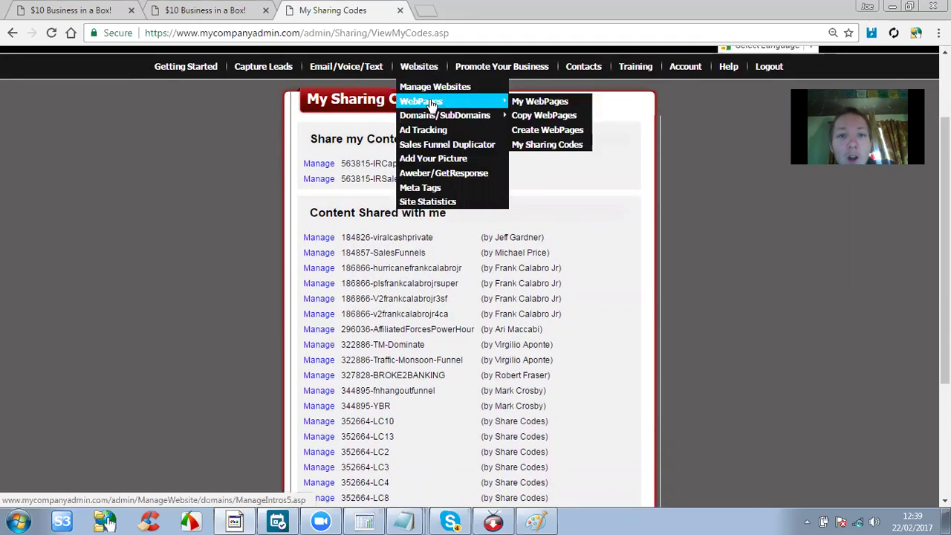
{"action": "left_click", "coordinate": [533, 117]}
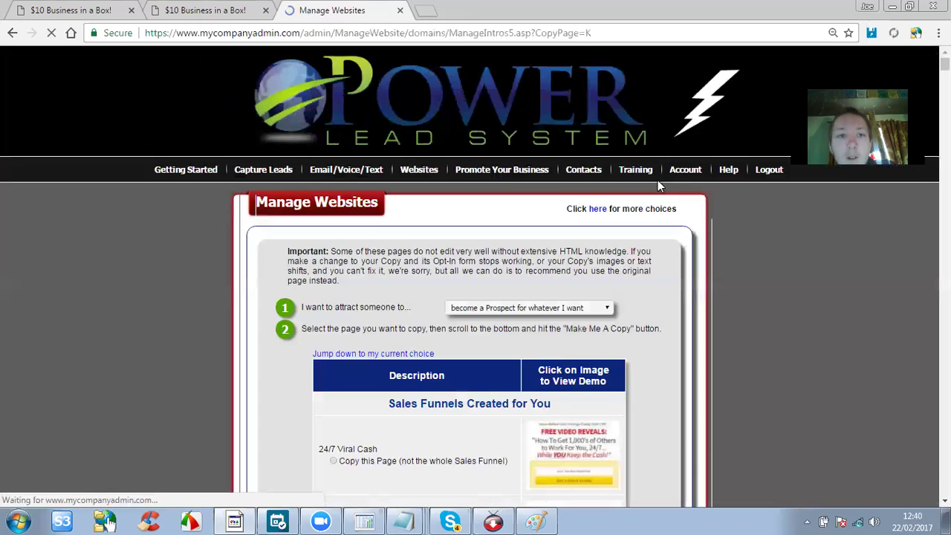
Find Infinity Reloaded Main Capture Page in the WebPages list and make a copy.
{"action": "scroll", "coordinate": [488, 199], "scroll_direction": "down", "scroll_amount": 15}
{"action": "scroll", "coordinate": [487, 199], "scroll_direction": "down", "scroll_amount": 18}
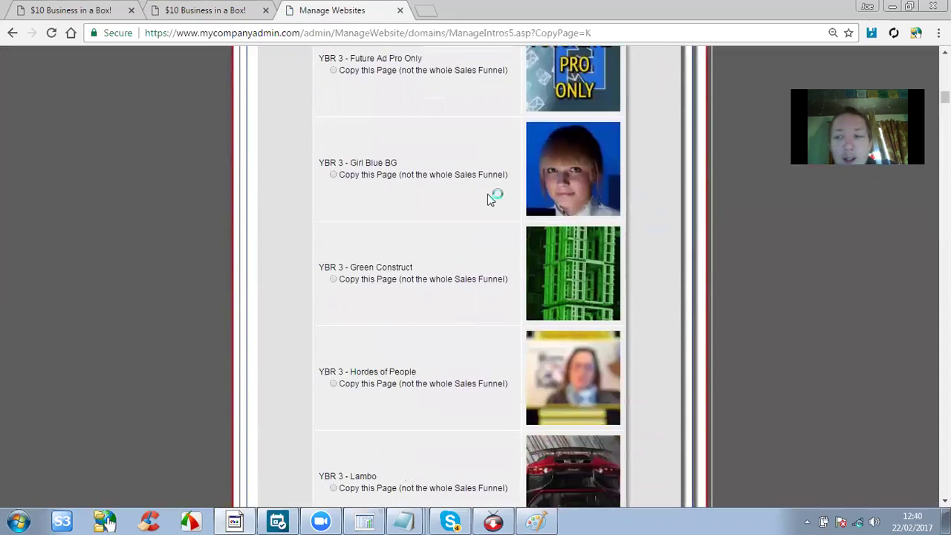
{"action": "scroll", "coordinate": [484, 201], "scroll_direction": "down", "scroll_amount": 20}
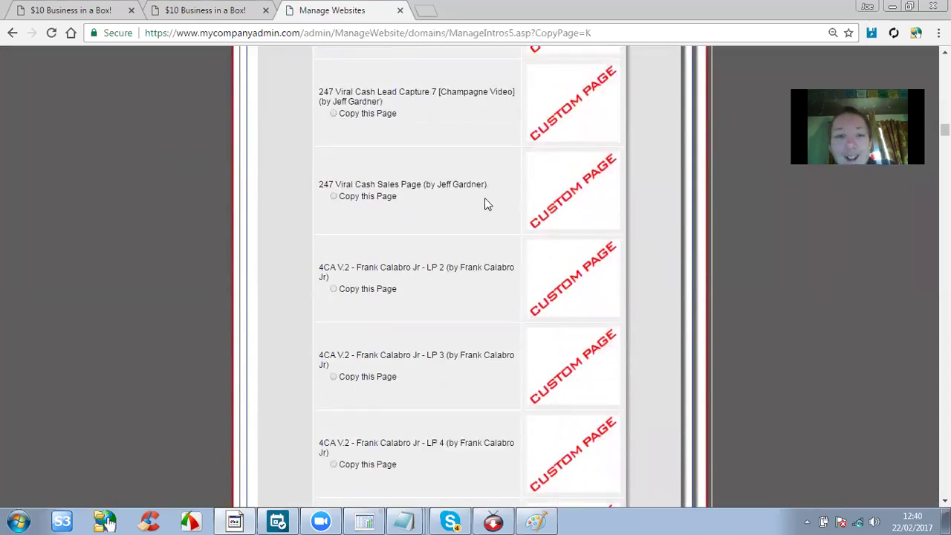
{"action": "scroll", "coordinate": [484, 200], "scroll_direction": "down", "scroll_amount": 20}
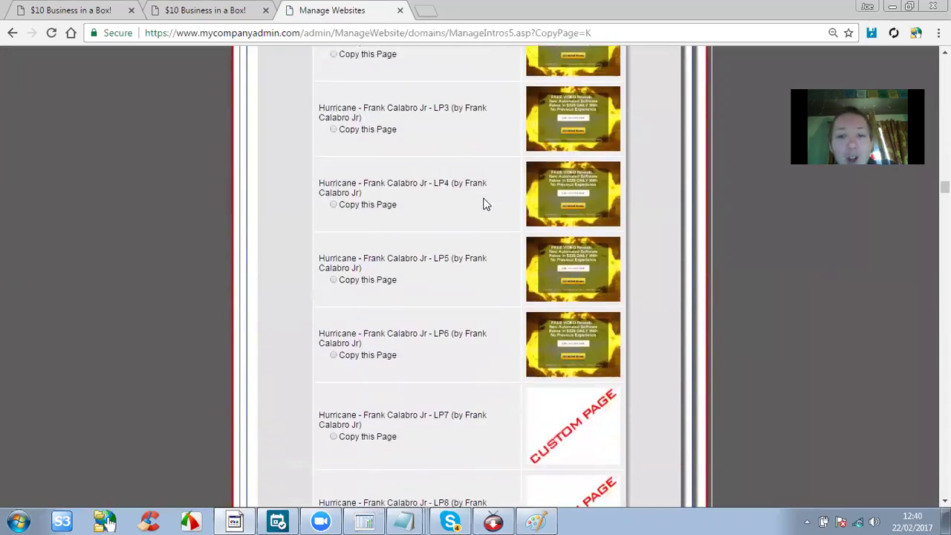
{"action": "scroll", "coordinate": [485, 199], "scroll_direction": "down", "scroll_amount": 8}
{"action": "scroll", "coordinate": [487, 204], "scroll_direction": "up", "scroll_amount": 5}
{"action": "scroll", "coordinate": [484, 201], "scroll_direction": "up", "scroll_amount": 5}
{"action": "scroll", "coordinate": [484, 199], "scroll_direction": "down", "scroll_amount": 7}
{"action": "scroll", "coordinate": [484, 199], "scroll_direction": "up", "scroll_amount": 1}
{"action": "scroll", "coordinate": [485, 199], "scroll_direction": "up", "scroll_amount": 2}
{"action": "scroll", "coordinate": [484, 202], "scroll_direction": "down", "scroll_amount": 12}
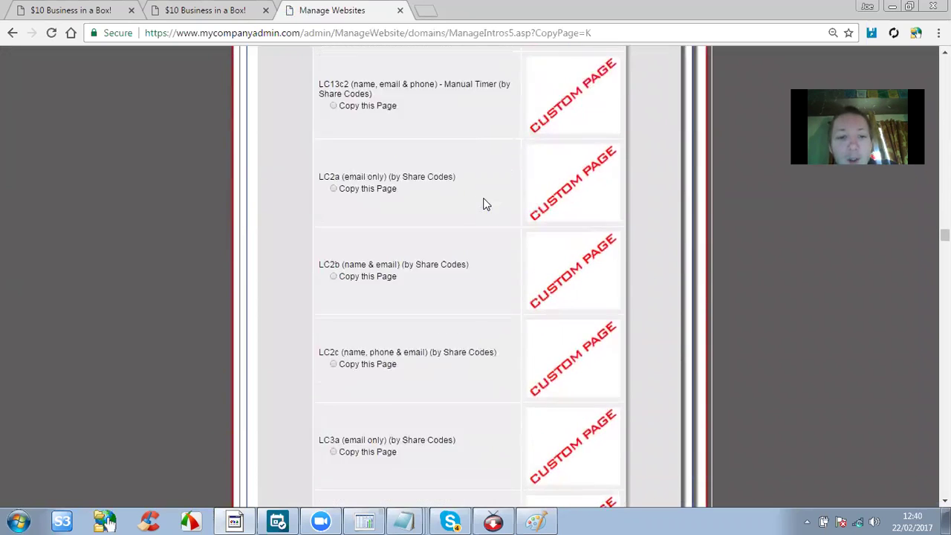
{"action": "scroll", "coordinate": [485, 204], "scroll_direction": "down", "scroll_amount": 9}
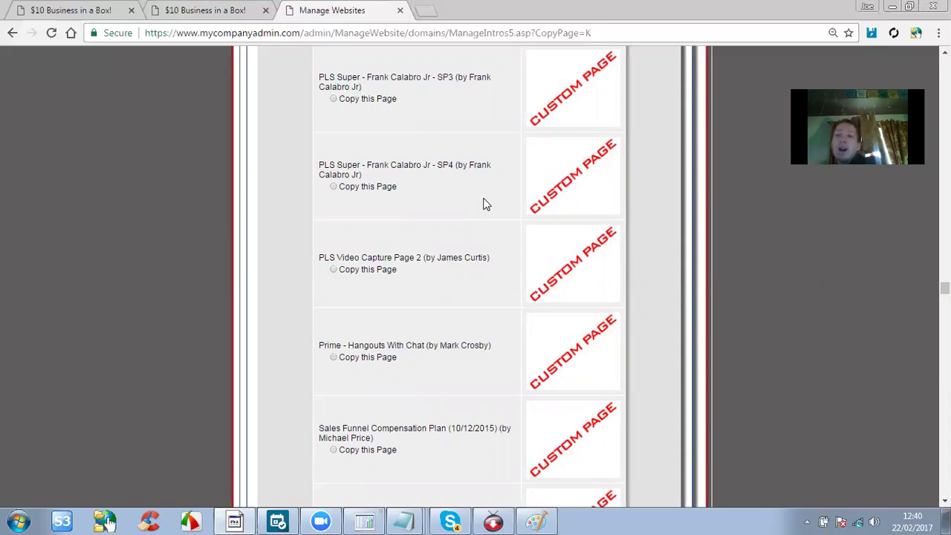
{"action": "scroll", "coordinate": [485, 203], "scroll_direction": "down", "scroll_amount": 5}
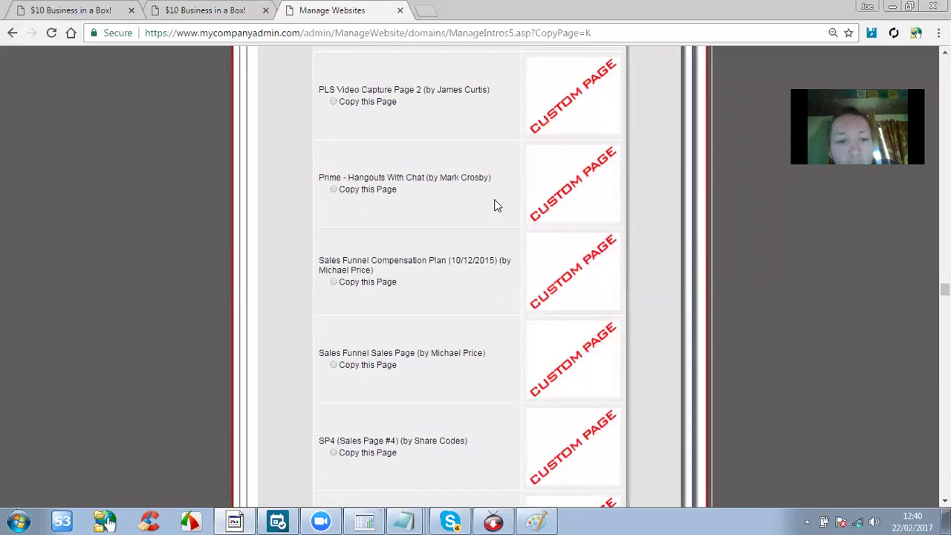
{"action": "scroll", "coordinate": [489, 194], "scroll_direction": "down", "scroll_amount": 12}
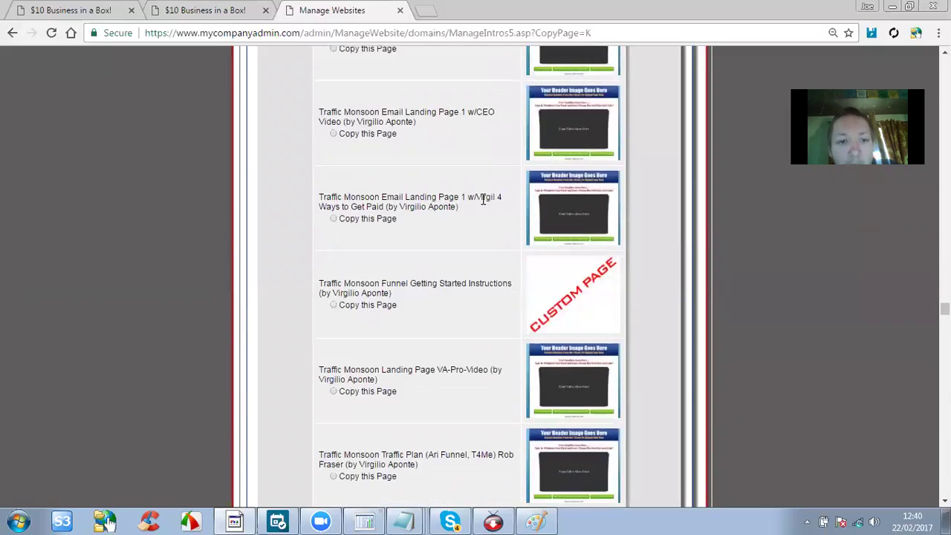
{"action": "scroll", "coordinate": [482, 202], "scroll_direction": "down", "scroll_amount": 15}
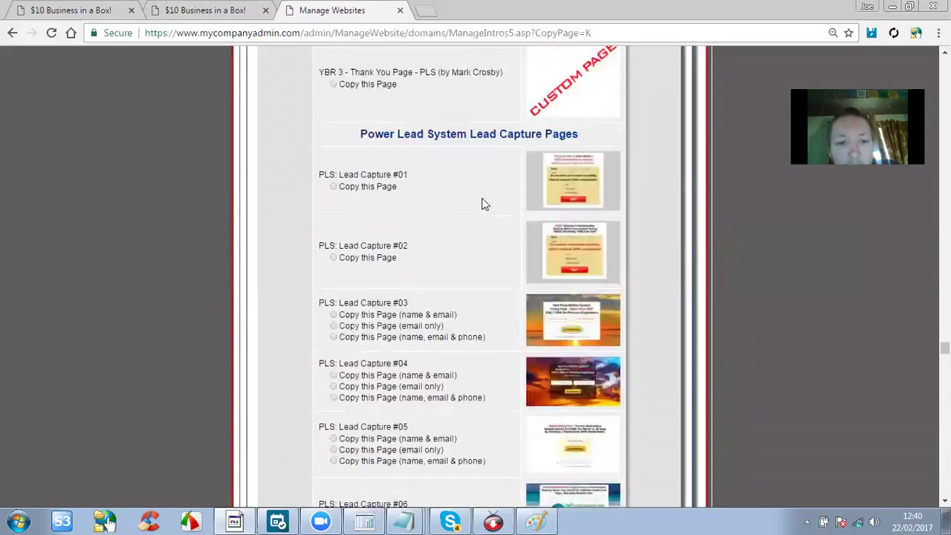
{"action": "scroll", "coordinate": [483, 202], "scroll_direction": "down", "scroll_amount": 15}
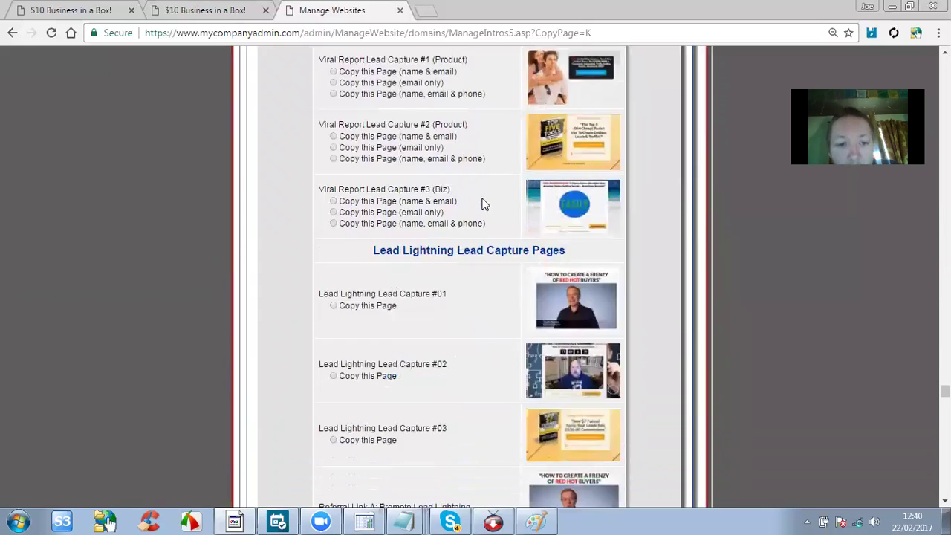
{"action": "scroll", "coordinate": [482, 202], "scroll_direction": "down", "scroll_amount": 15}
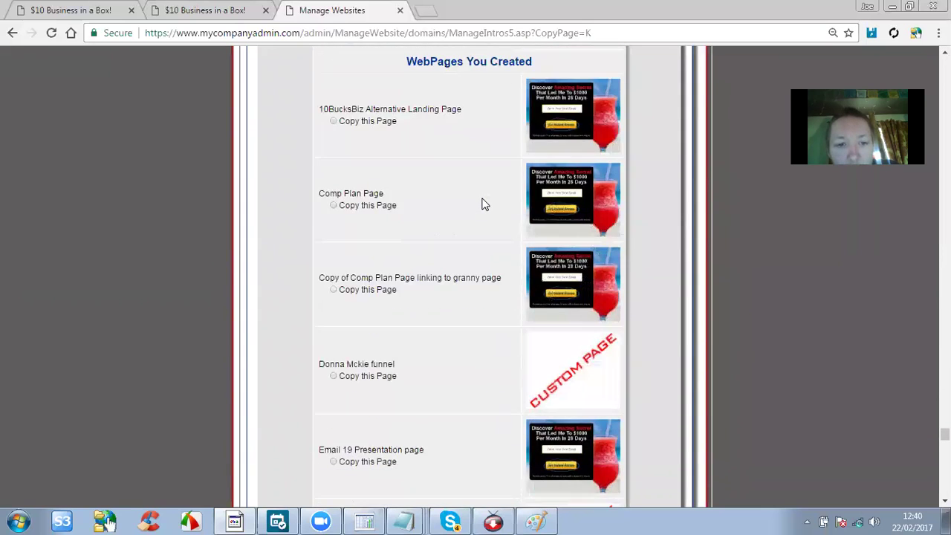
{"action": "scroll", "coordinate": [482, 202], "scroll_direction": "down", "scroll_amount": 5}
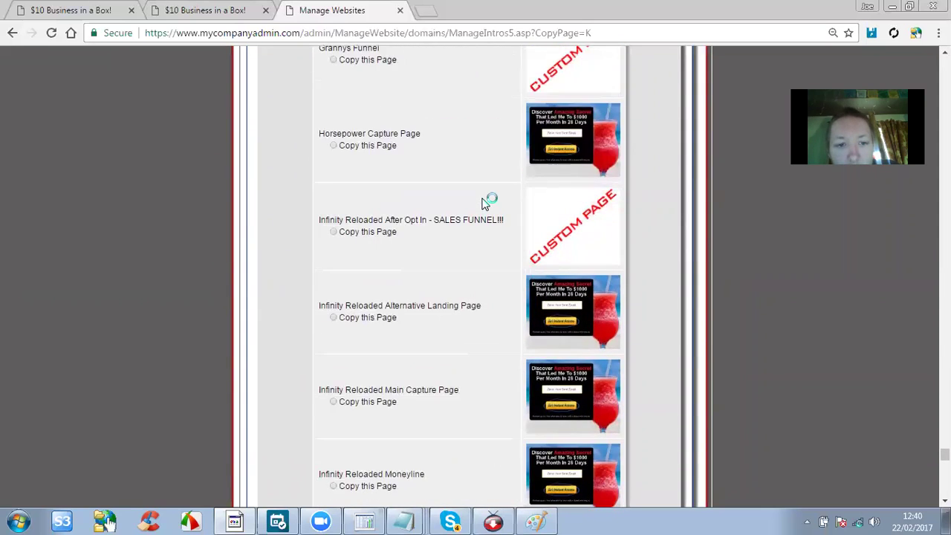
{"action": "scroll", "coordinate": [346, 318], "scroll_direction": "down", "scroll_amount": 1}
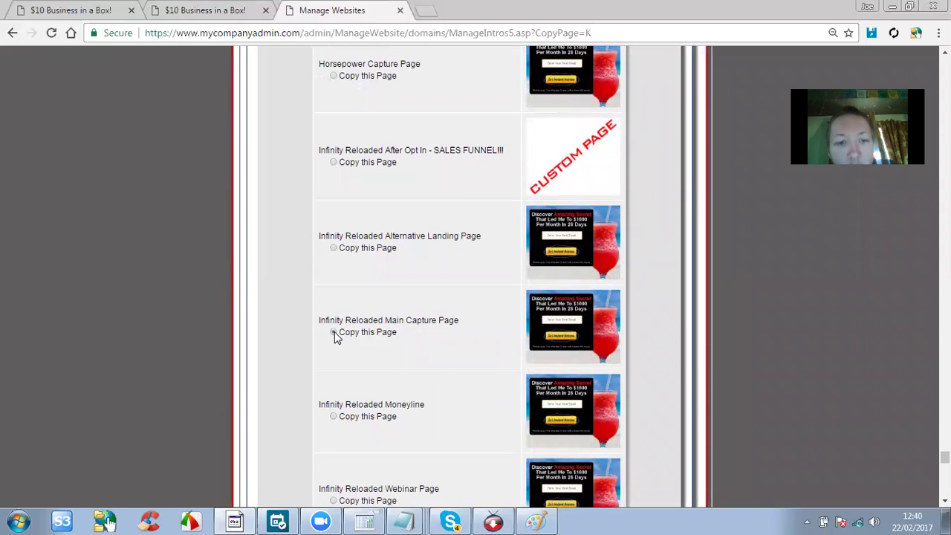
{"action": "scroll", "coordinate": [339, 357], "scroll_direction": "down", "scroll_amount": 20}
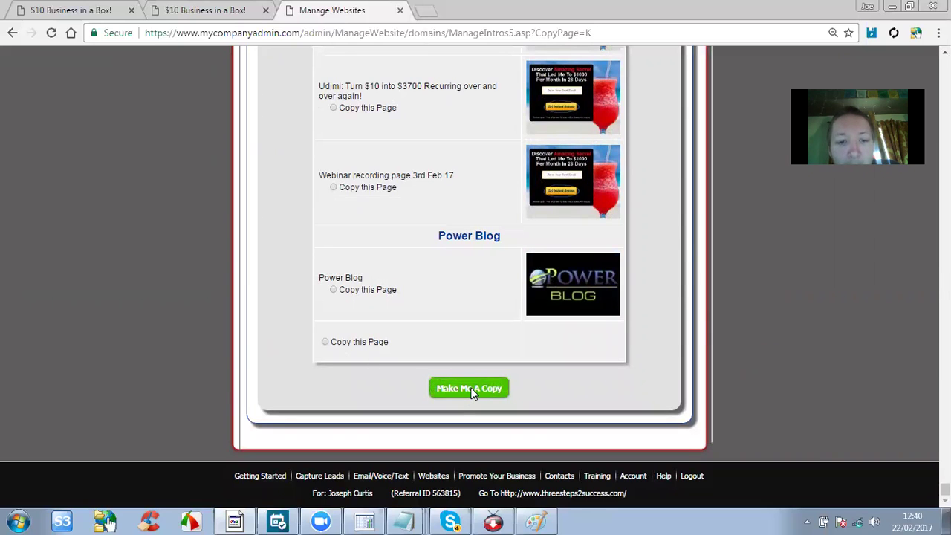
{"action": "left_click", "coordinate": [469, 389]}
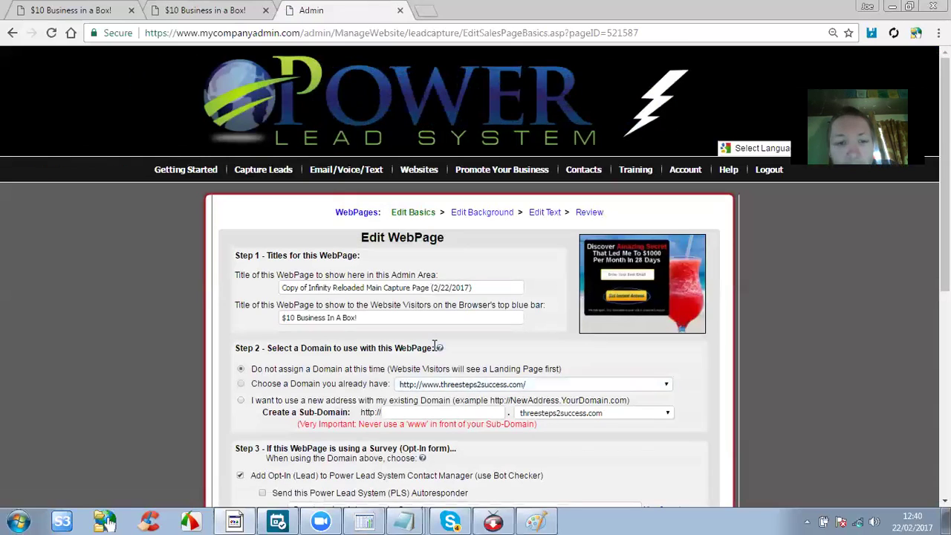
Set the admin title to IR Capture Page, keeping the '$10 Business In A Box!' browser title.
{"action": "scroll", "coordinate": [387, 312], "scroll_direction": "down", "scroll_amount": 1}
{"action": "scroll", "coordinate": [387, 314], "scroll_direction": "down", "scroll_amount": 1}
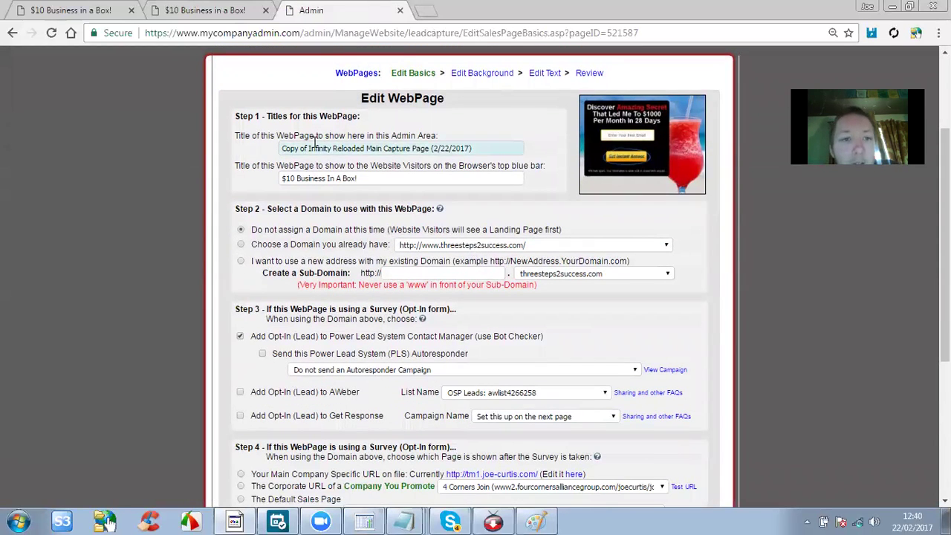
{"action": "left_click_drag", "start_coordinate": [290, 148], "coordinate": [261, 121]}
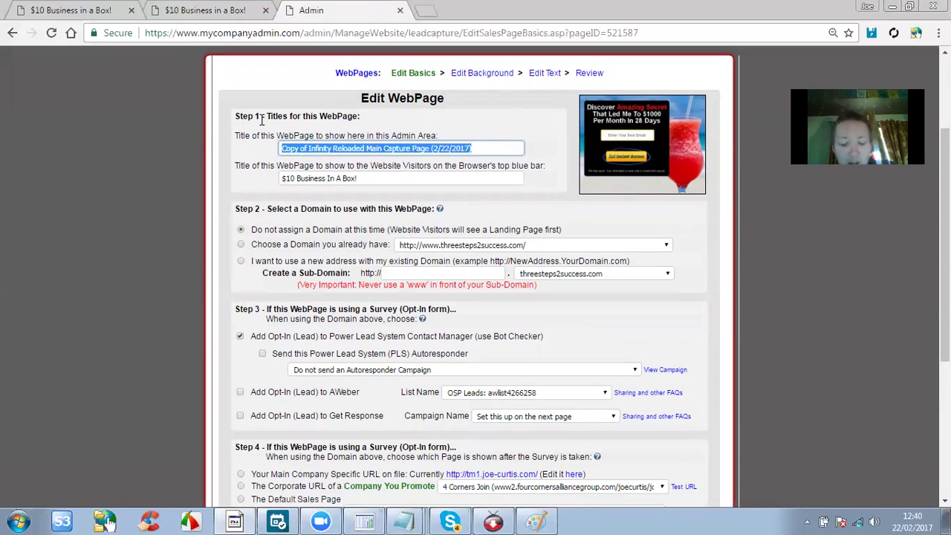
{"action": "type", "text": "IR Capture Page"}
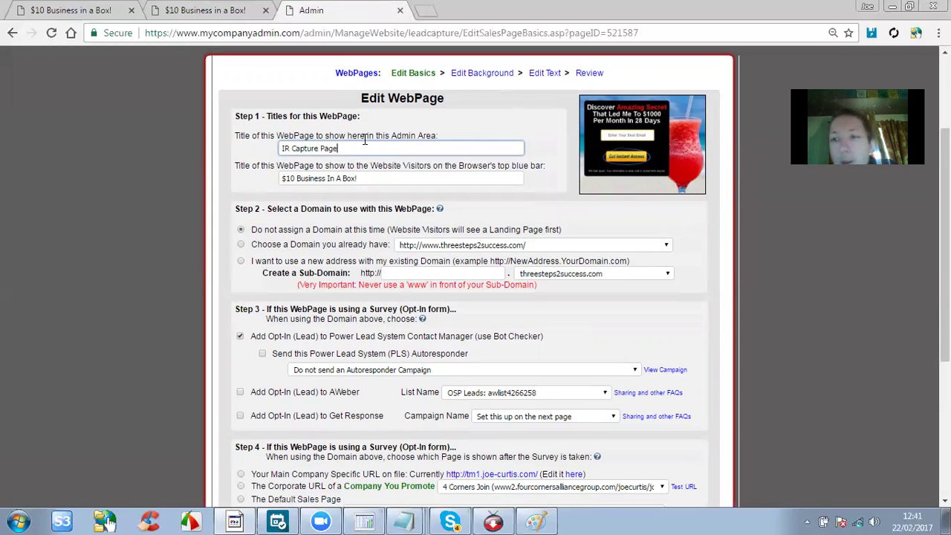
{"action": "scroll", "coordinate": [365, 139], "scroll_direction": "up", "scroll_amount": 1}
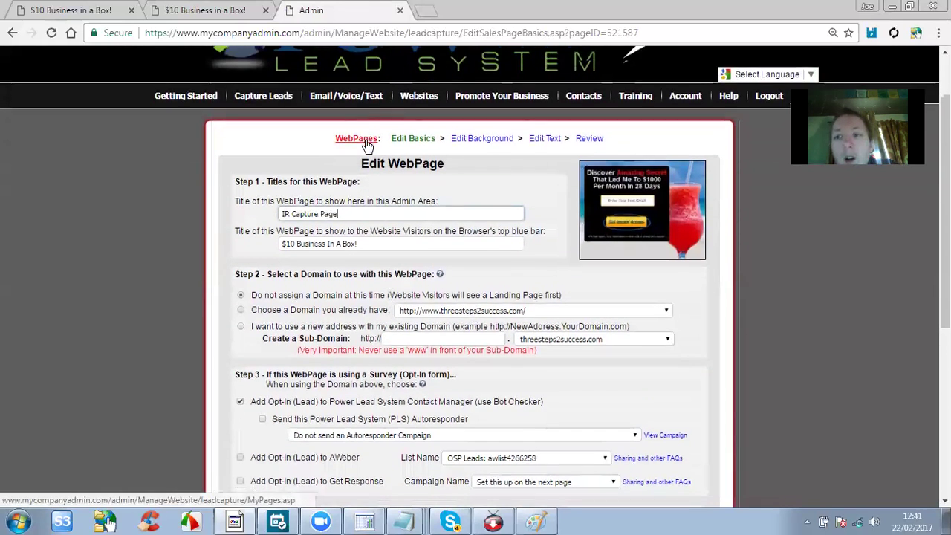
{"action": "scroll", "coordinate": [367, 140], "scroll_direction": "down", "scroll_amount": 1}
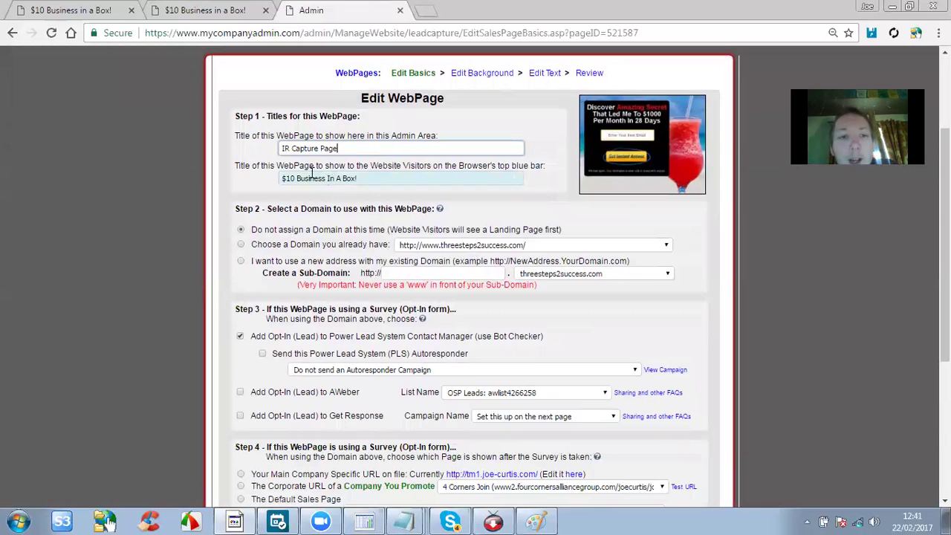
{"action": "left_click", "coordinate": [341, 179]}
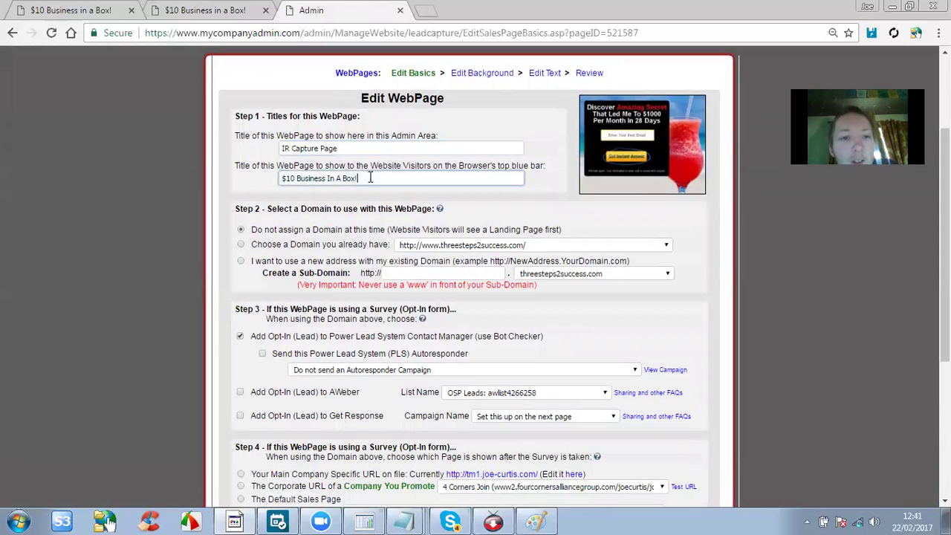
{"action": "key", "text": "ctrl+a"}
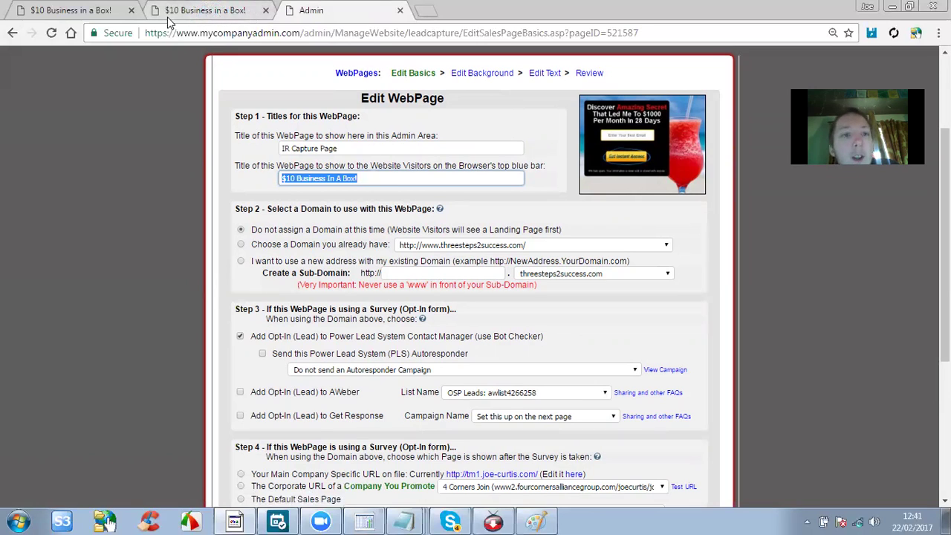
{"action": "left_click", "coordinate": [354, 191]}
{"action": "left_click_drag", "start_coordinate": [360, 179], "coordinate": [247, 174]}
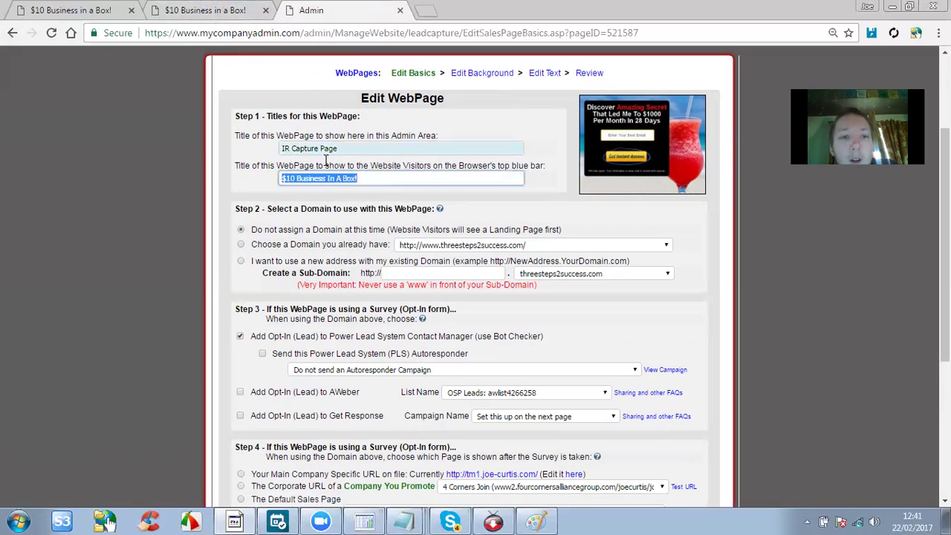
{"action": "scroll", "coordinate": [266, 179], "scroll_direction": "down", "scroll_amount": 2}
Review the IR Capture Page's browser title and Step 2 domain options, which show no domain assigned.
{"action": "scroll", "coordinate": [266, 161], "scroll_direction": "up", "scroll_amount": 1}
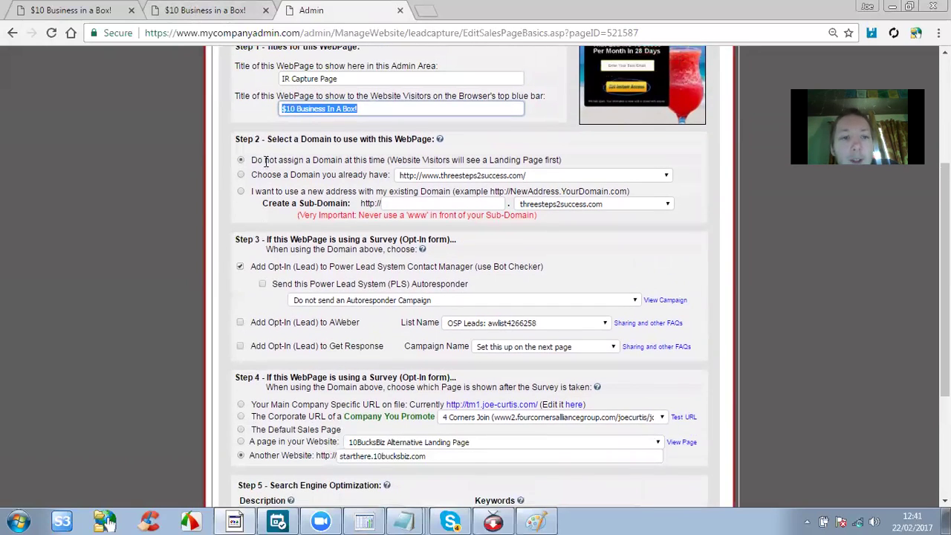
{"action": "left_click", "coordinate": [272, 139]}
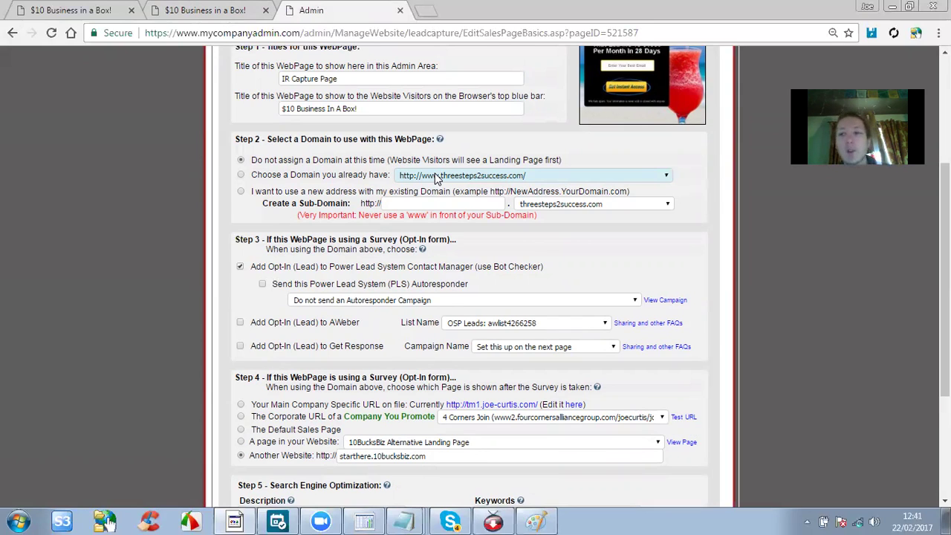
{"action": "scroll", "coordinate": [439, 178], "scroll_direction": "up", "scroll_amount": 3}
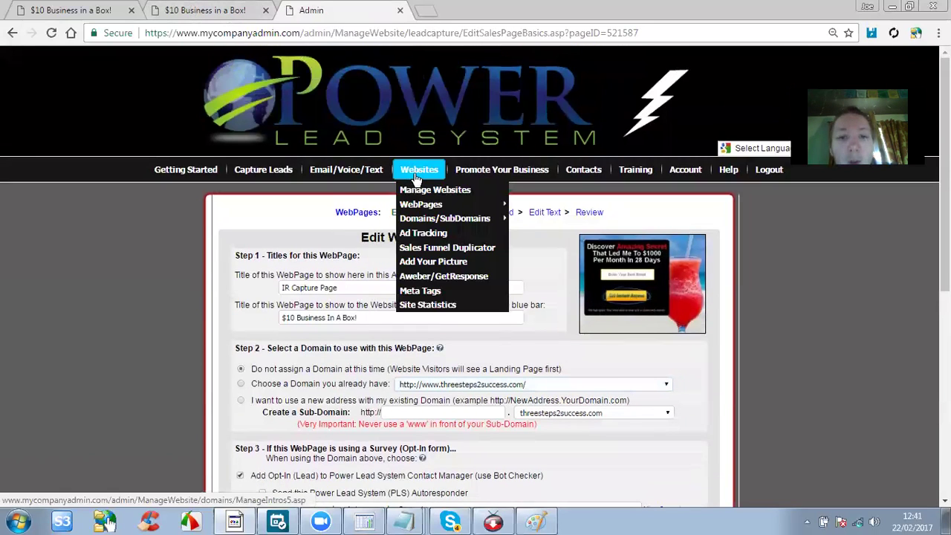
{"action": "mouse_move", "coordinate": [479, 174]}
{"action": "mouse_move", "coordinate": [421, 179]}
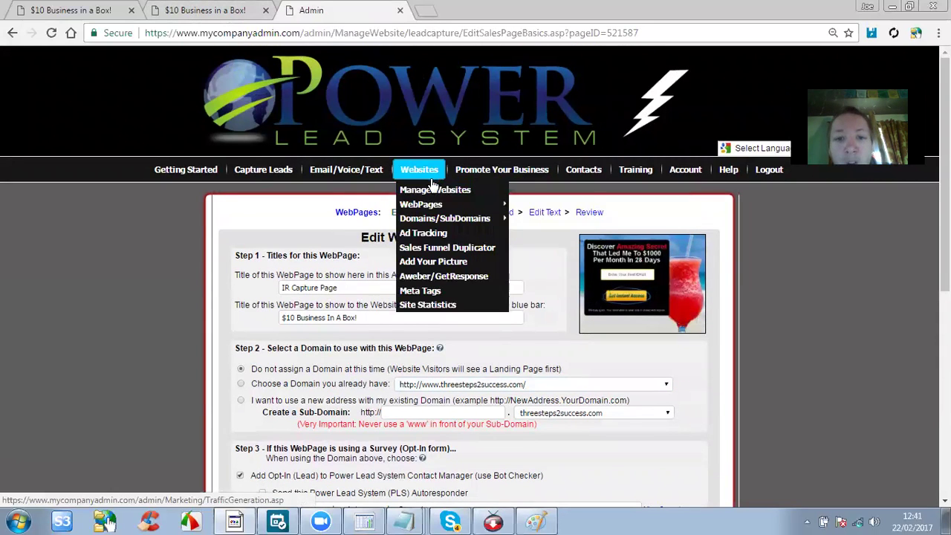
{"action": "mouse_move", "coordinate": [438, 220]}
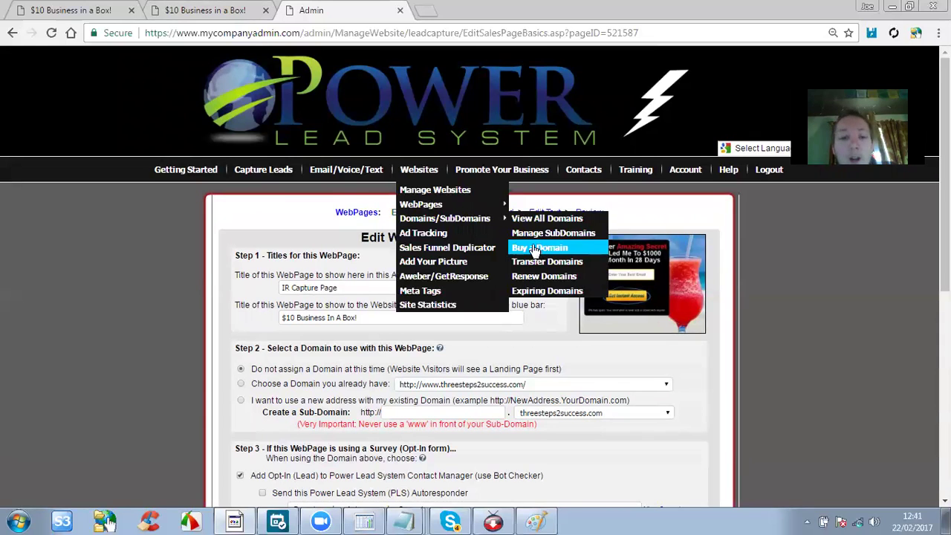
{"action": "scroll", "coordinate": [540, 251], "scroll_direction": "down", "scroll_amount": 2}
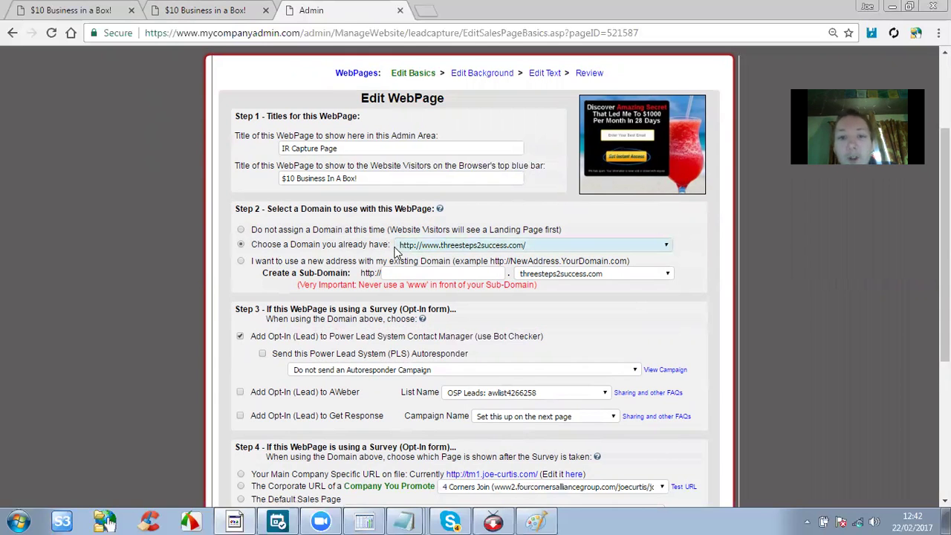
{"action": "left_click", "coordinate": [453, 246]}
{"action": "scroll", "coordinate": [461, 338], "scroll_direction": "up", "scroll_amount": 5}
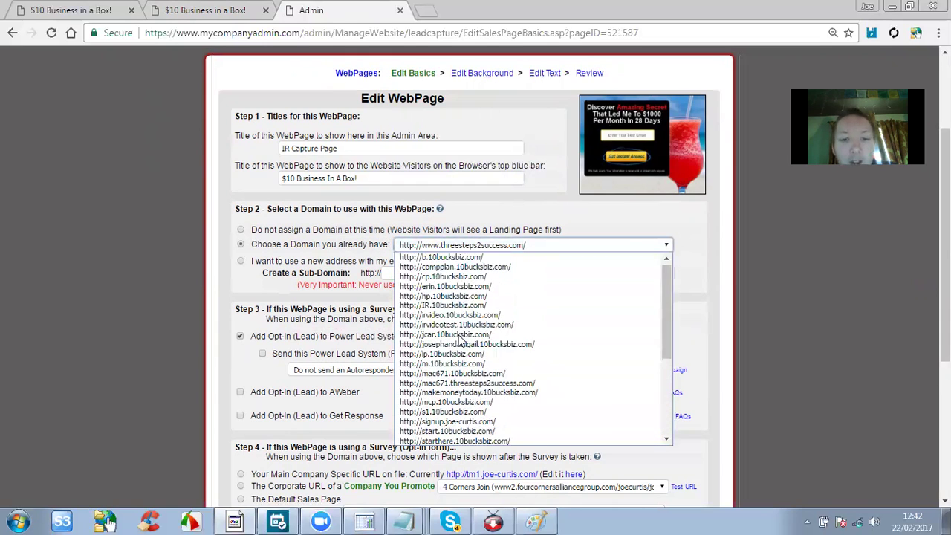
{"action": "scroll", "coordinate": [467, 291], "scroll_direction": "down", "scroll_amount": 3}
{"action": "scroll", "coordinate": [471, 346], "scroll_direction": "up", "scroll_amount": 3}
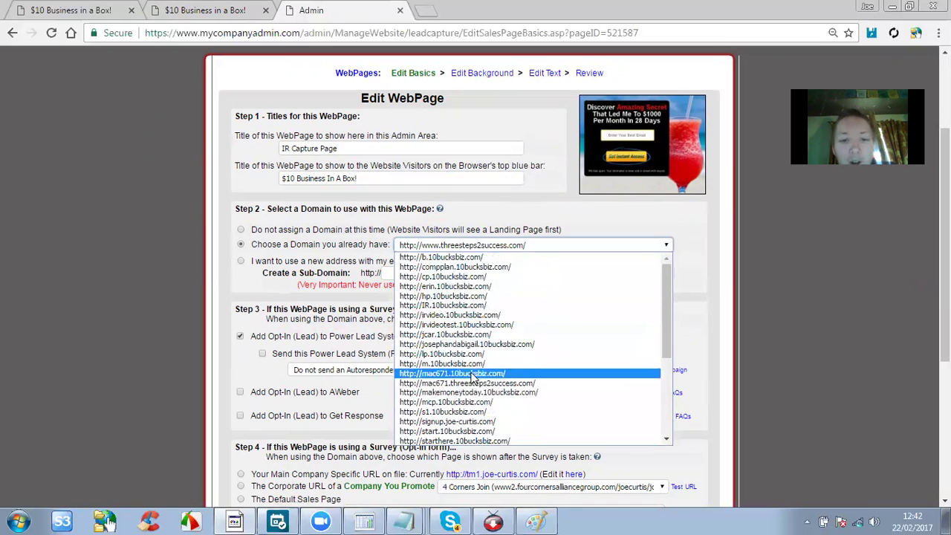
{"action": "scroll", "coordinate": [473, 353], "scroll_direction": "down", "scroll_amount": 3}
{"action": "scroll", "coordinate": [473, 320], "scroll_direction": "up", "scroll_amount": 3}
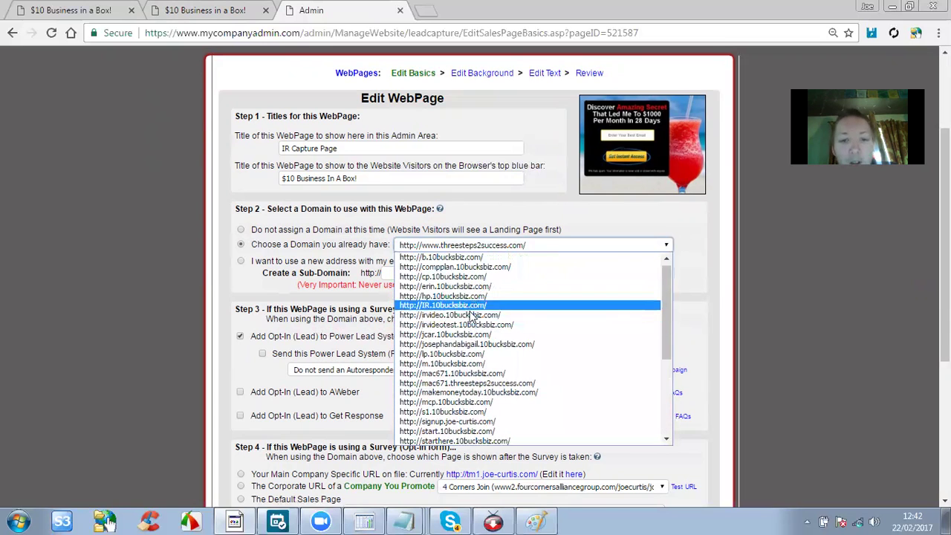
{"action": "left_click", "coordinate": [4, 246]}
{"action": "left_click", "coordinate": [470, 245]}
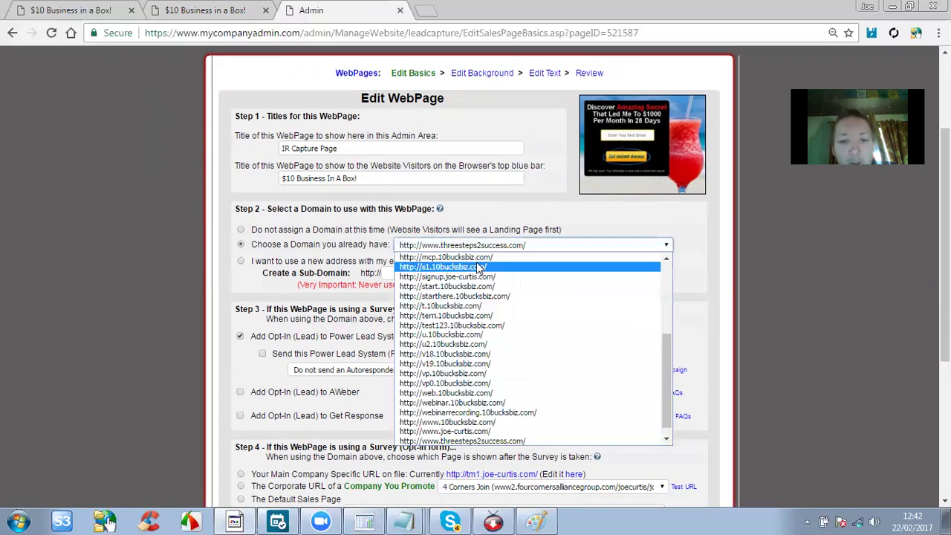
{"action": "scroll", "coordinate": [468, 334], "scroll_direction": "up", "scroll_amount": 5}
{"action": "scroll", "coordinate": [467, 291], "scroll_direction": "down", "scroll_amount": 6}
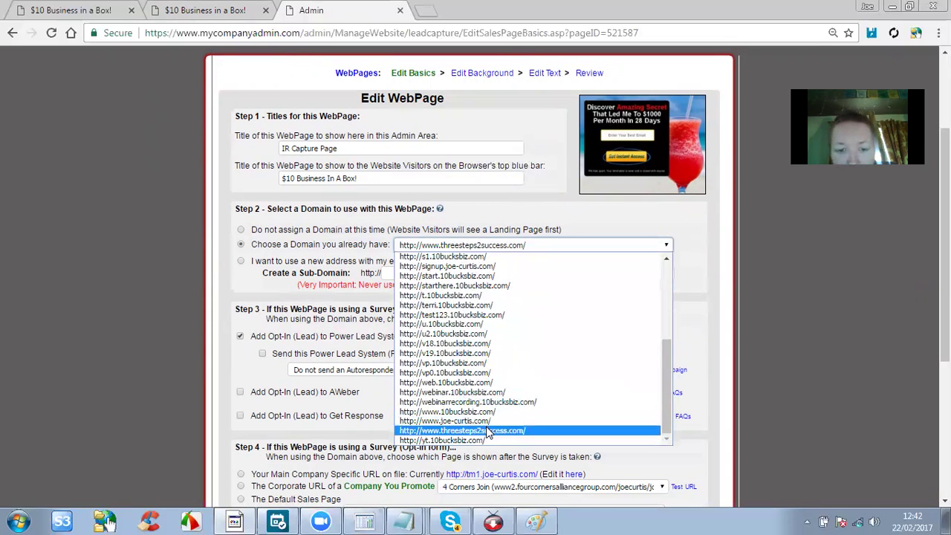
{"action": "scroll", "coordinate": [490, 435], "scroll_direction": "up", "scroll_amount": 5}
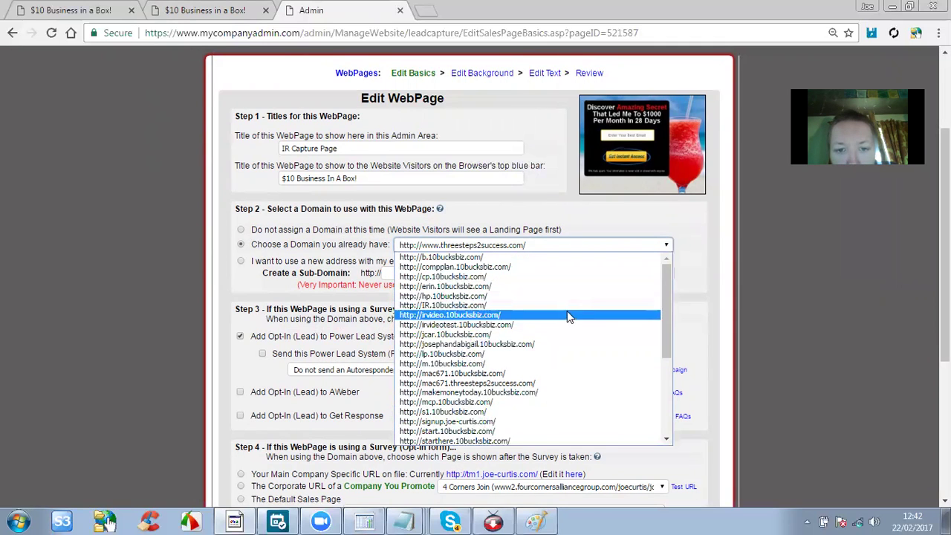
{"action": "left_click_drag", "start_coordinate": [668, 315], "coordinate": [664, 293]}
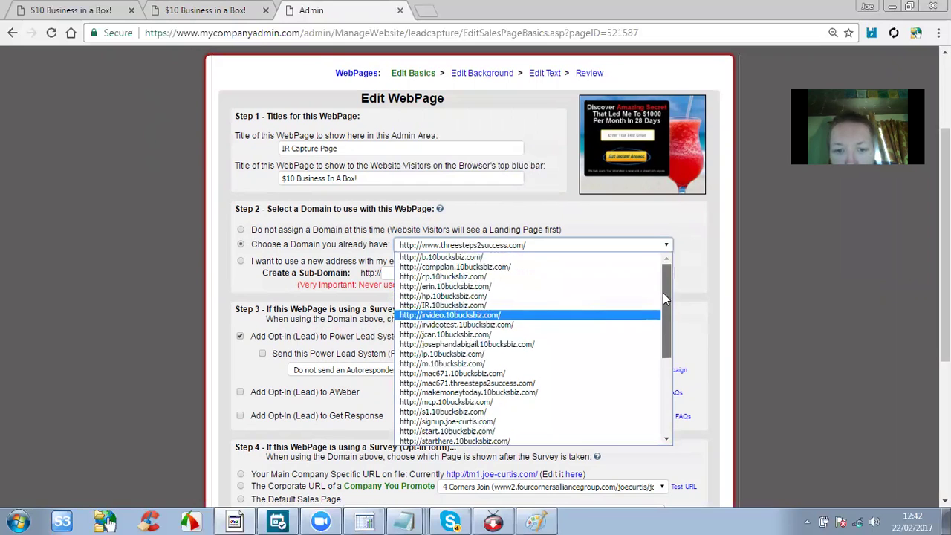
{"action": "left_click", "coordinate": [532, 257]}
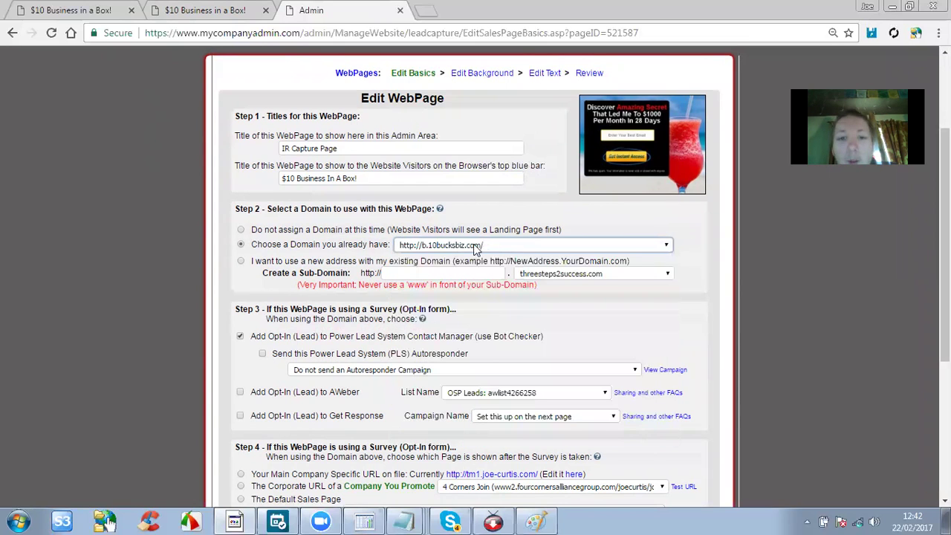
{"action": "scroll", "coordinate": [256, 283], "scroll_direction": "down", "scroll_amount": 1}
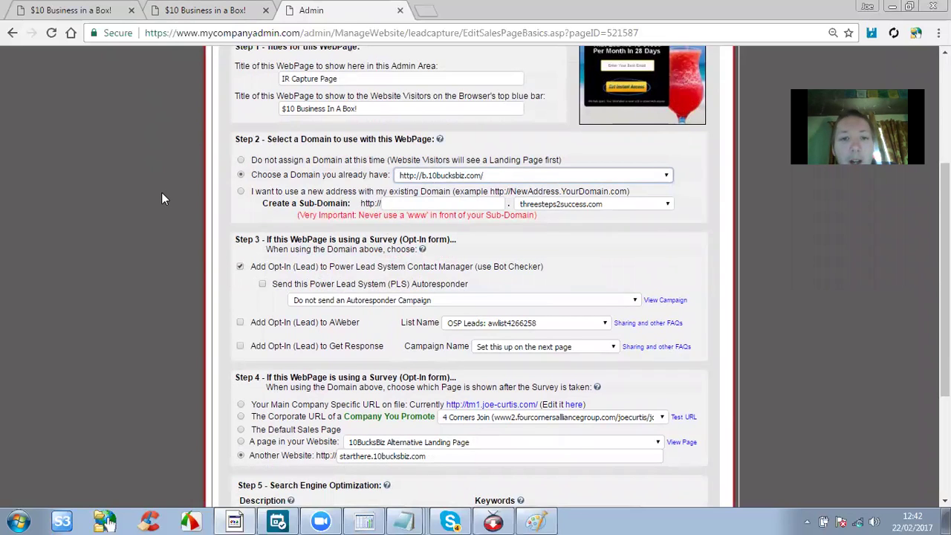
Send opt-ins to the 'Infinity Reloaded: awlist4487511' AWeber list and also to the Contact Manager.
{"action": "scroll", "coordinate": [164, 199], "scroll_direction": "down", "scroll_amount": 1}
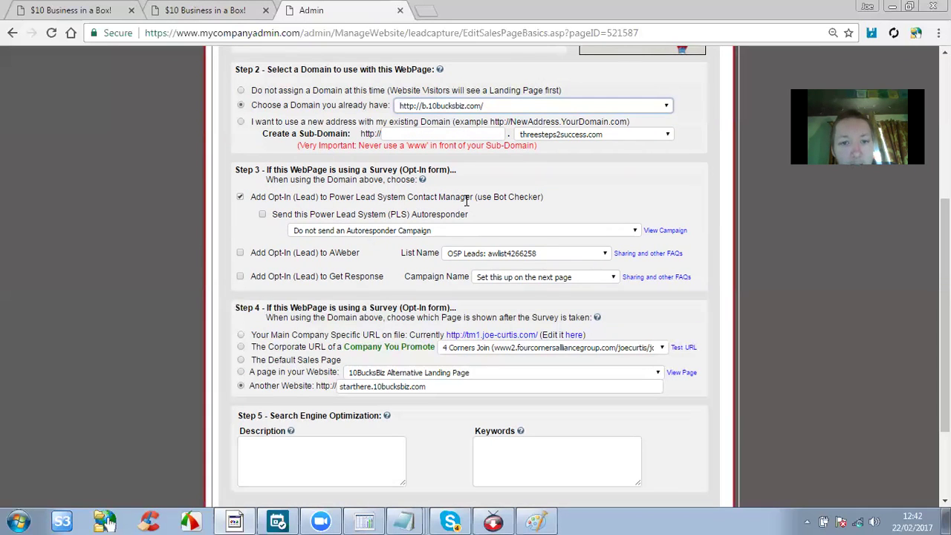
{"action": "left_click_drag", "start_coordinate": [476, 197], "coordinate": [544, 197]}
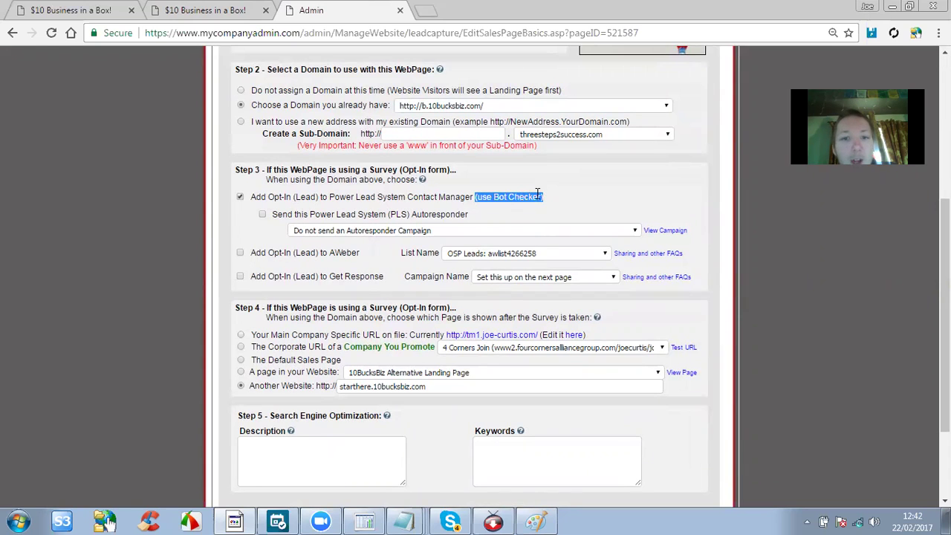
{"action": "left_click", "coordinate": [549, 200]}
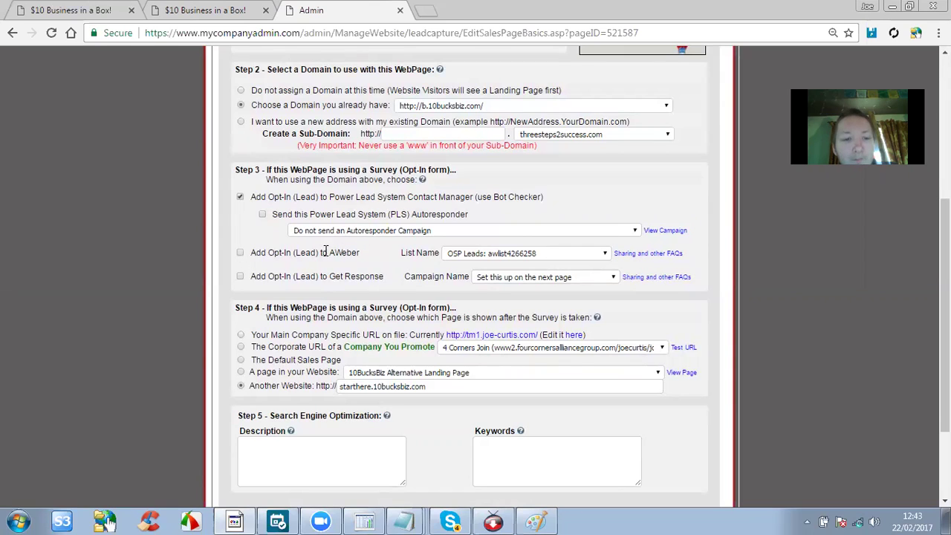
{"action": "left_click", "coordinate": [240, 253]}
{"action": "left_click", "coordinate": [464, 254]}
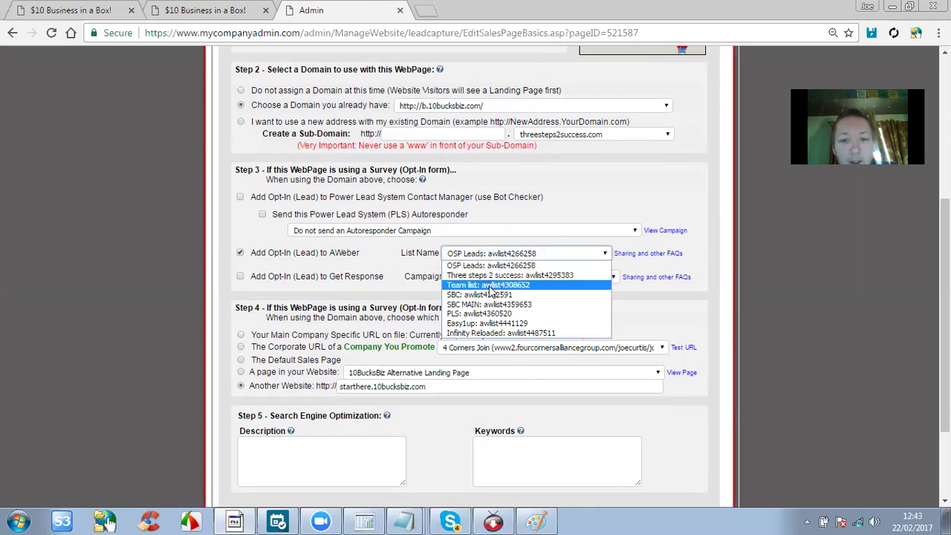
{"action": "left_click", "coordinate": [491, 333]}
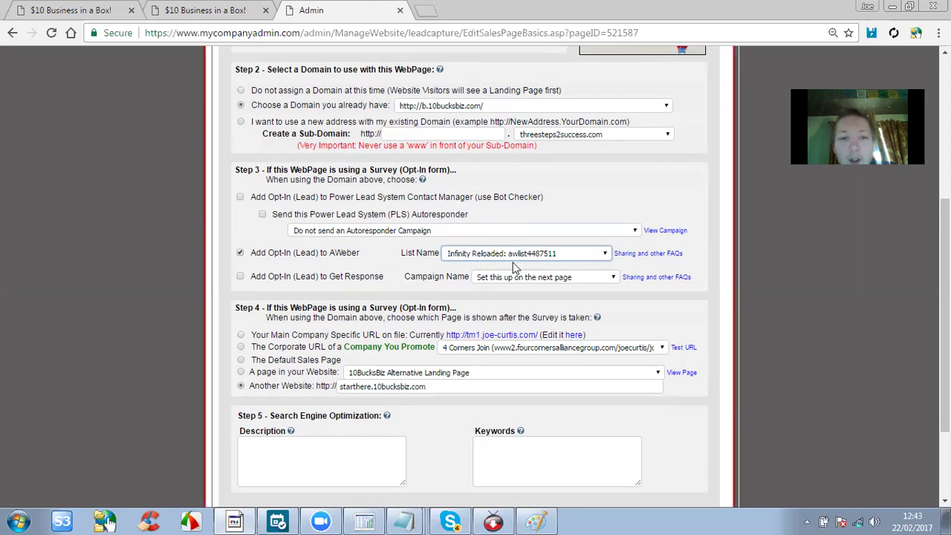
{"action": "left_click", "coordinate": [239, 197]}
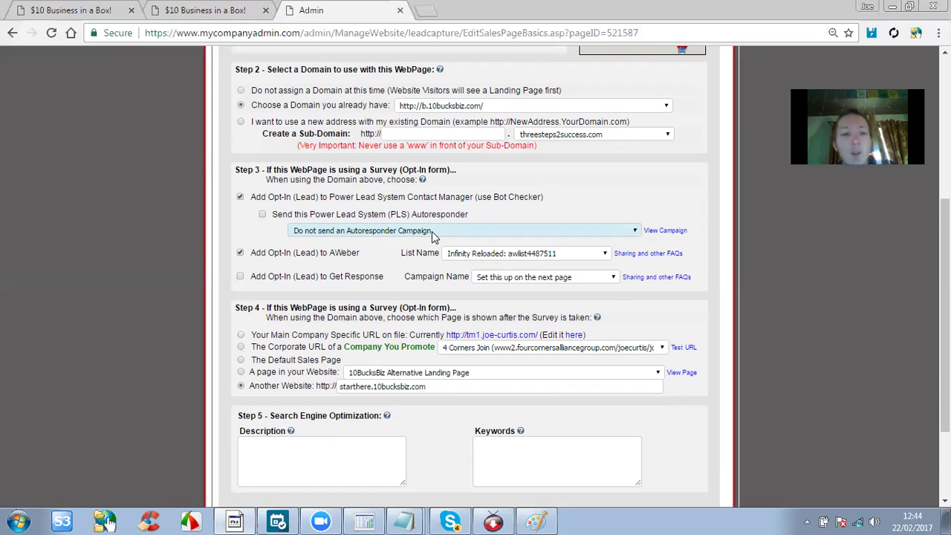
Keep starthere.10bucksbiz.com as the 'Another Website' redirect and save the page basics.
{"action": "scroll", "coordinate": [432, 231], "scroll_direction": "down", "scroll_amount": 1}
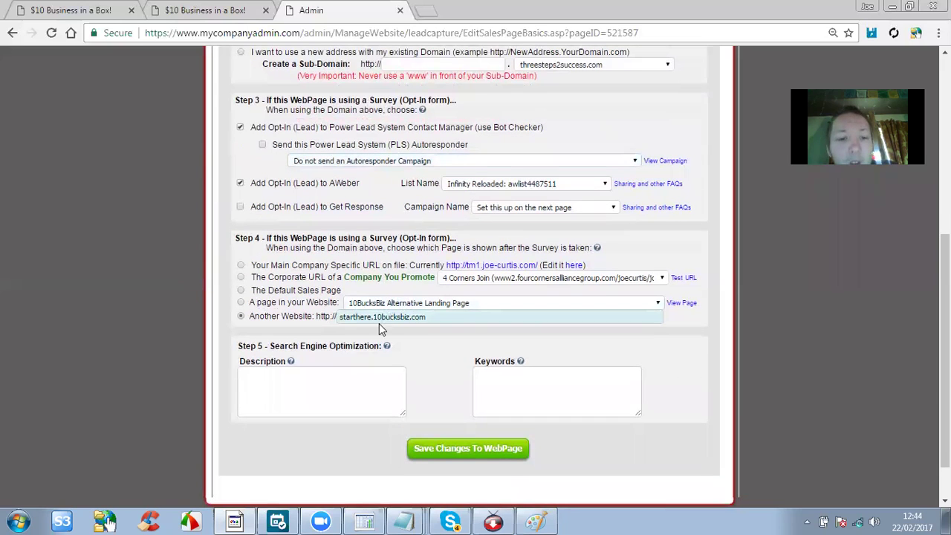
{"action": "left_click", "coordinate": [444, 321]}
{"action": "left_click_drag", "start_coordinate": [444, 322], "coordinate": [316, 317]}
{"action": "left_click_drag", "start_coordinate": [437, 317], "coordinate": [298, 315]}
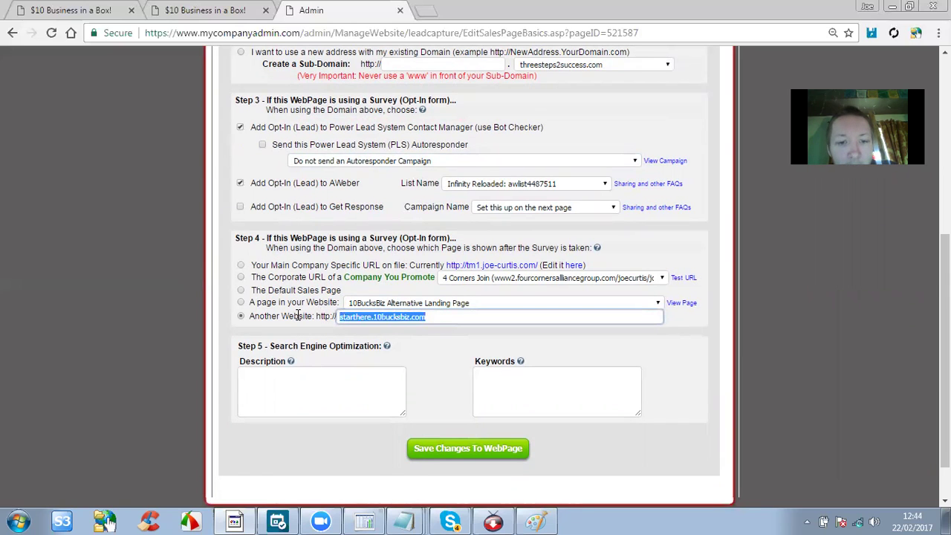
{"action": "left_click", "coordinate": [428, 324]}
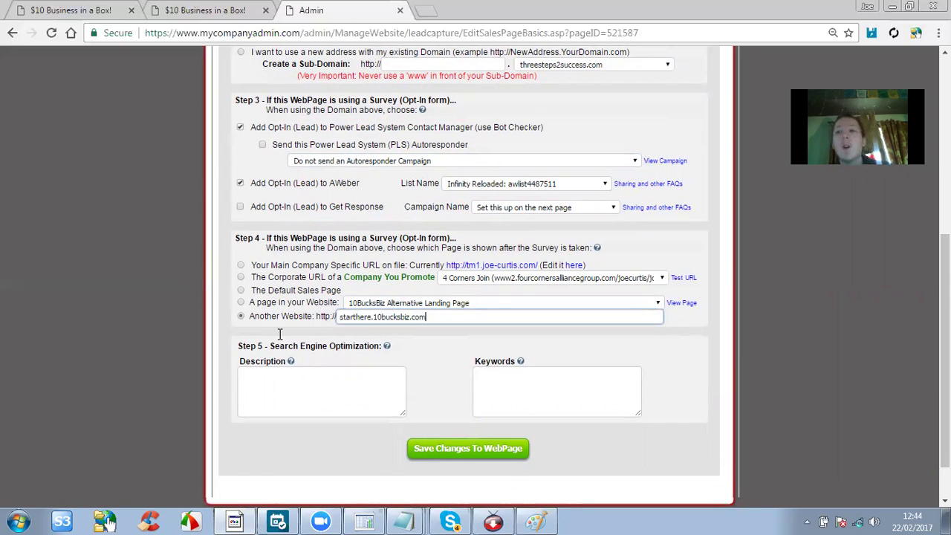
{"action": "key", "text": "ctrl+a"}
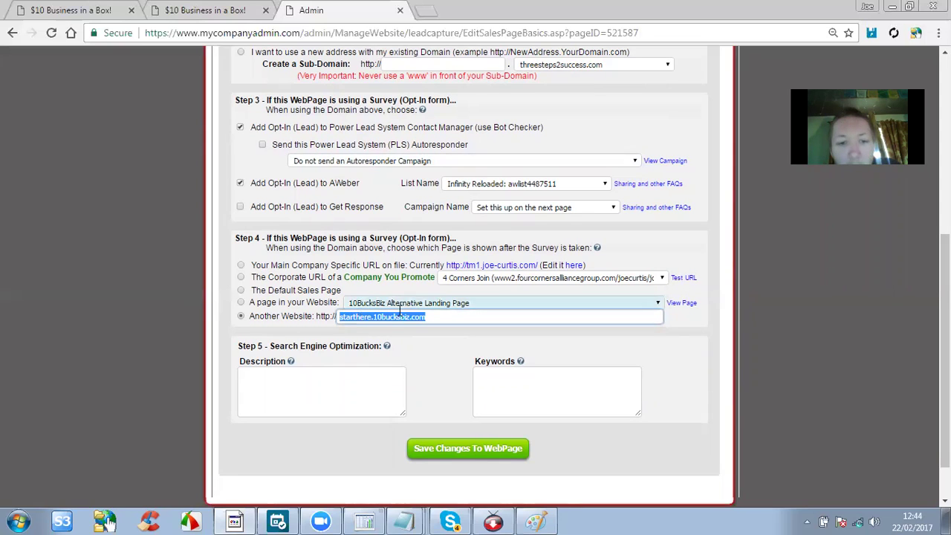
{"action": "left_click", "coordinate": [498, 446]}
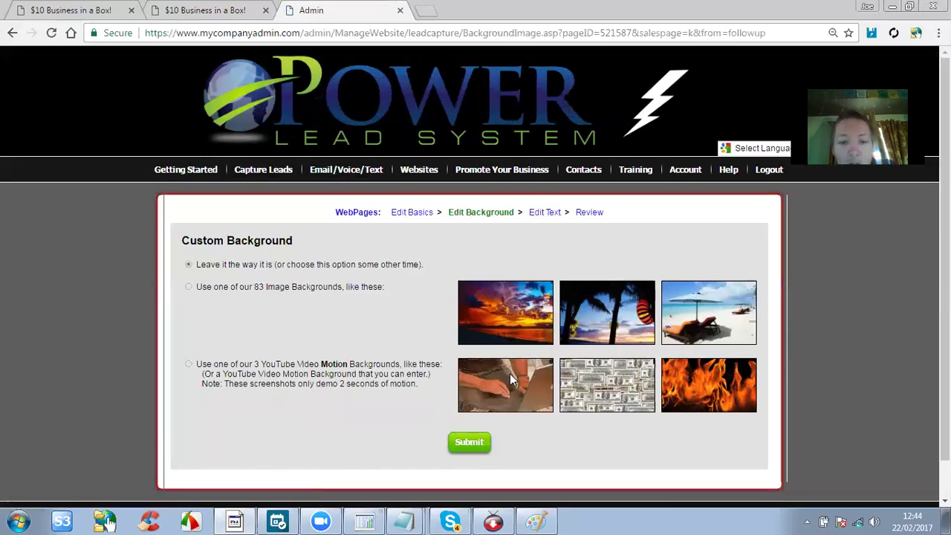
Keep the current custom background and save the page text to reach the Review step.
{"action": "left_click", "coordinate": [469, 442]}
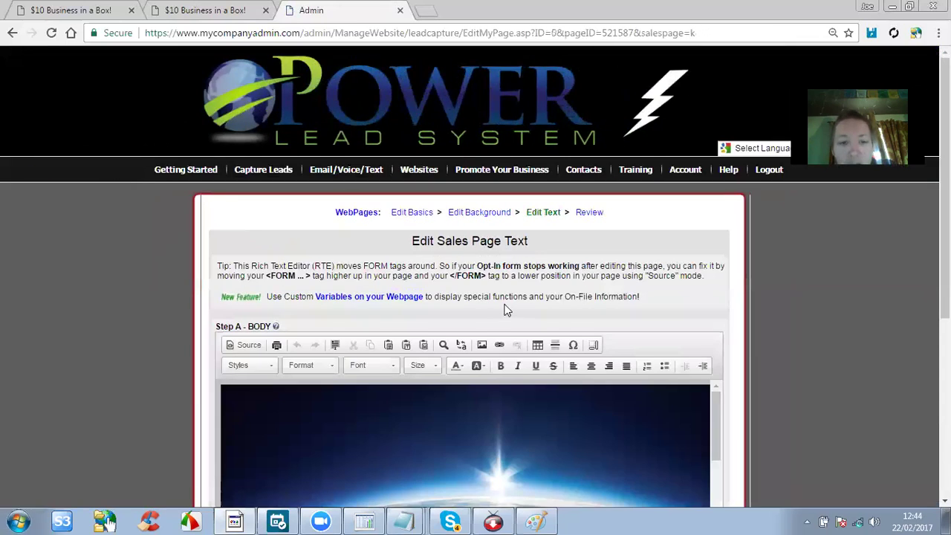
{"action": "scroll", "coordinate": [500, 318], "scroll_direction": "down", "scroll_amount": 2}
{"action": "scroll", "coordinate": [495, 312], "scroll_direction": "down", "scroll_amount": 10}
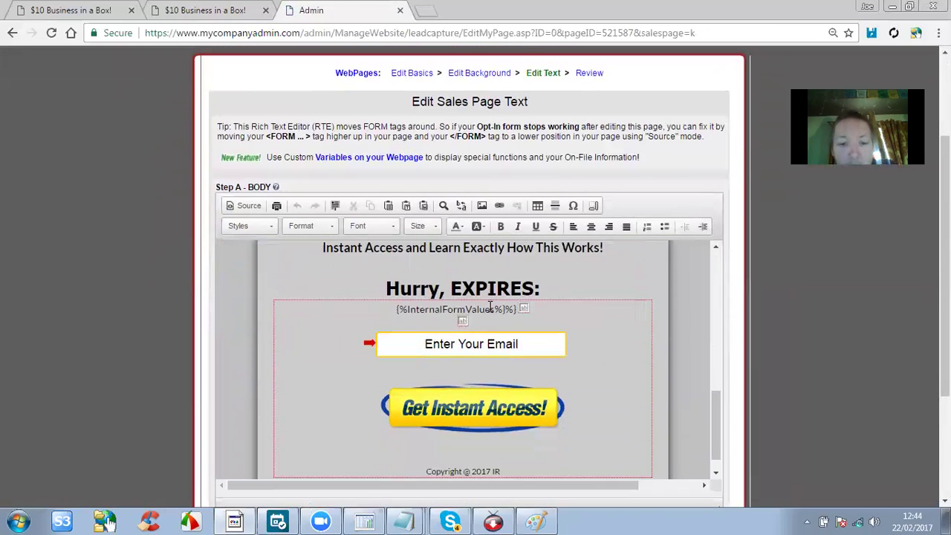
{"action": "scroll", "coordinate": [250, 259], "scroll_direction": "down", "scroll_amount": 1}
{"action": "scroll", "coordinate": [155, 272], "scroll_direction": "down", "scroll_amount": 2}
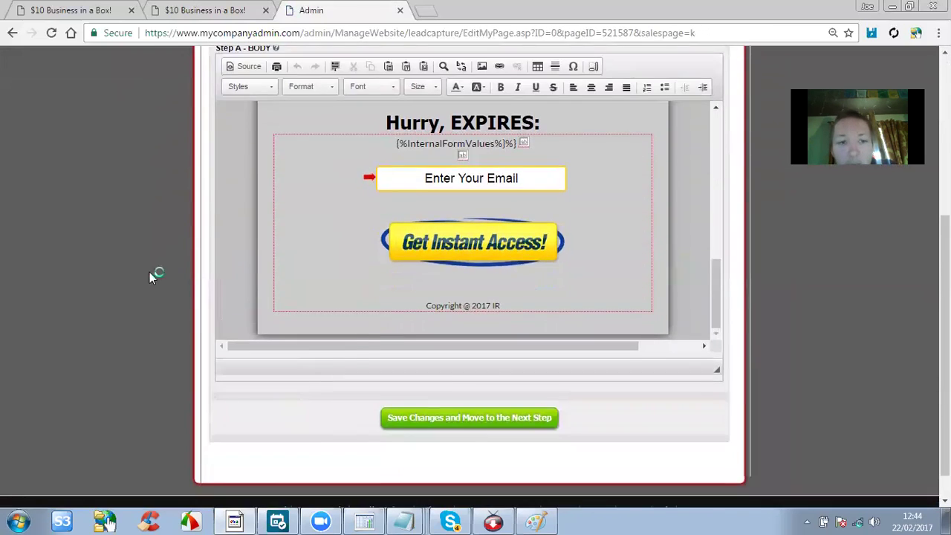
{"action": "left_click", "coordinate": [482, 418]}
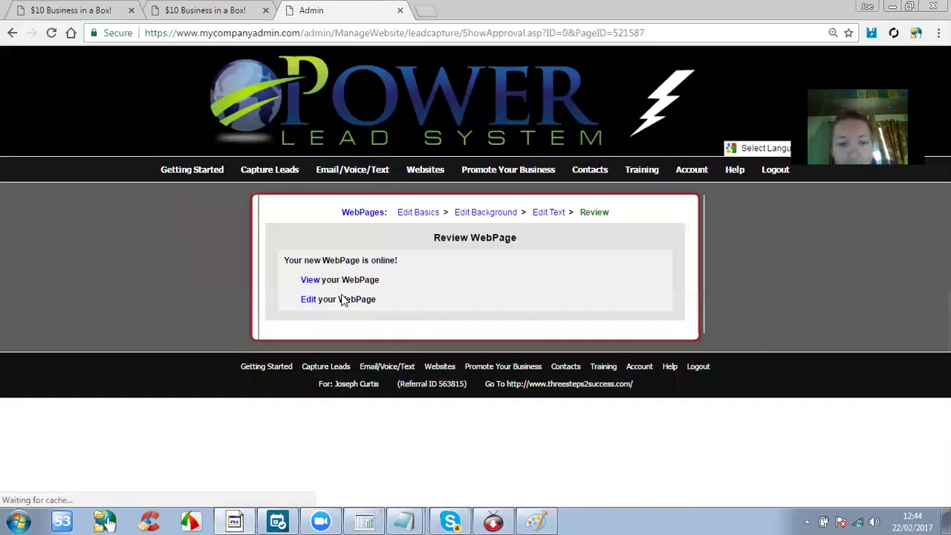
View the live capture page at b.10bucksbiz.com, then return to the admin tab.
{"action": "left_click", "coordinate": [313, 281]}
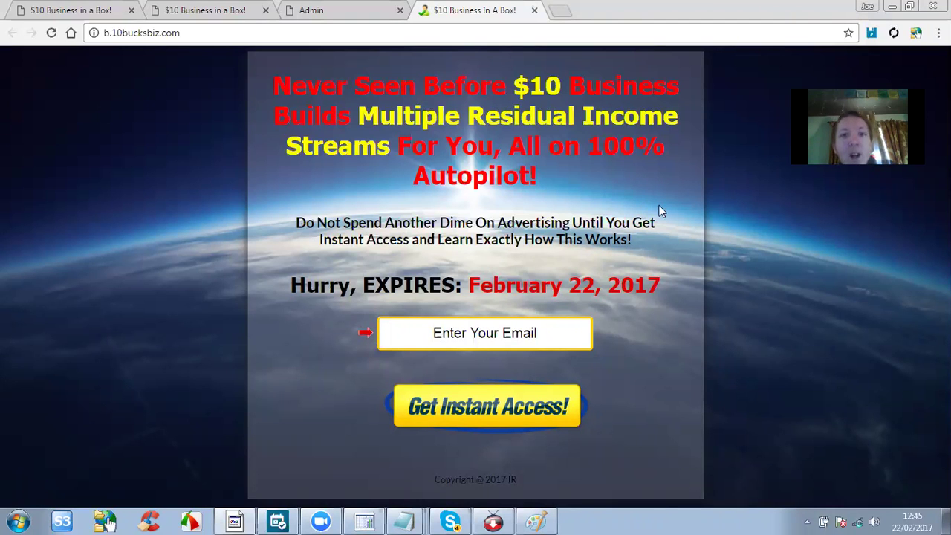
{"action": "left_click", "coordinate": [327, 10]}
{"action": "mouse_move", "coordinate": [388, 202]}
{"action": "mouse_move", "coordinate": [423, 173]}
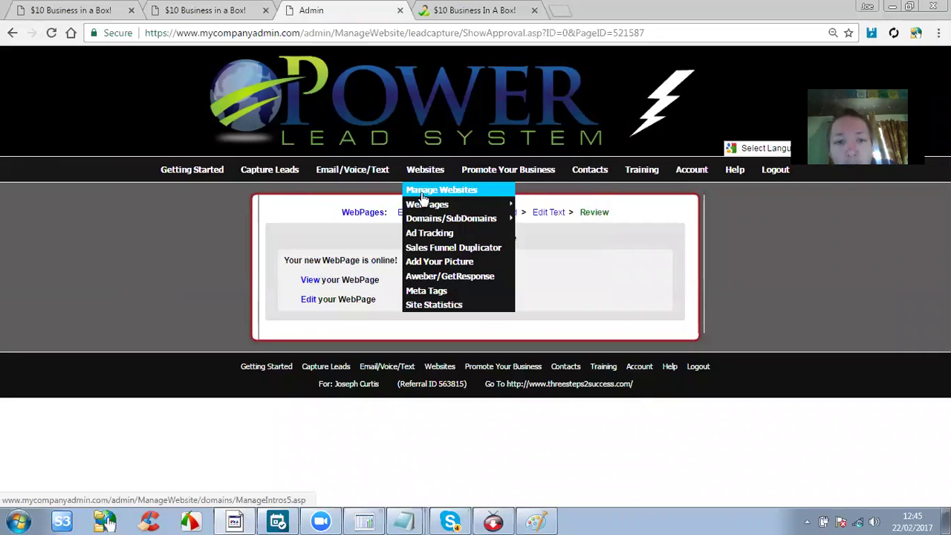
Select 'Infinity Reloaded After Opt In - SALES FUNNEL!!!' in the Copy WebPages library.
{"action": "mouse_move", "coordinate": [428, 206]}
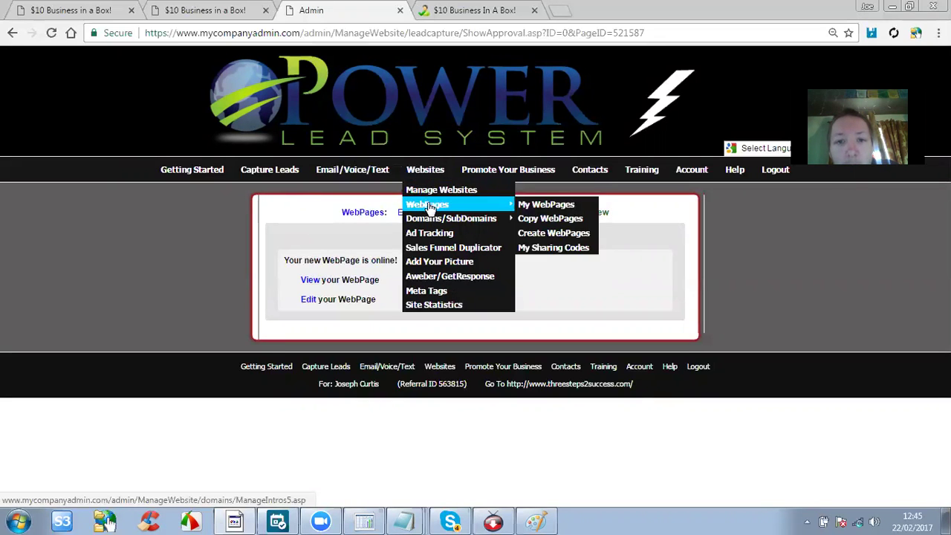
{"action": "left_click", "coordinate": [550, 230]}
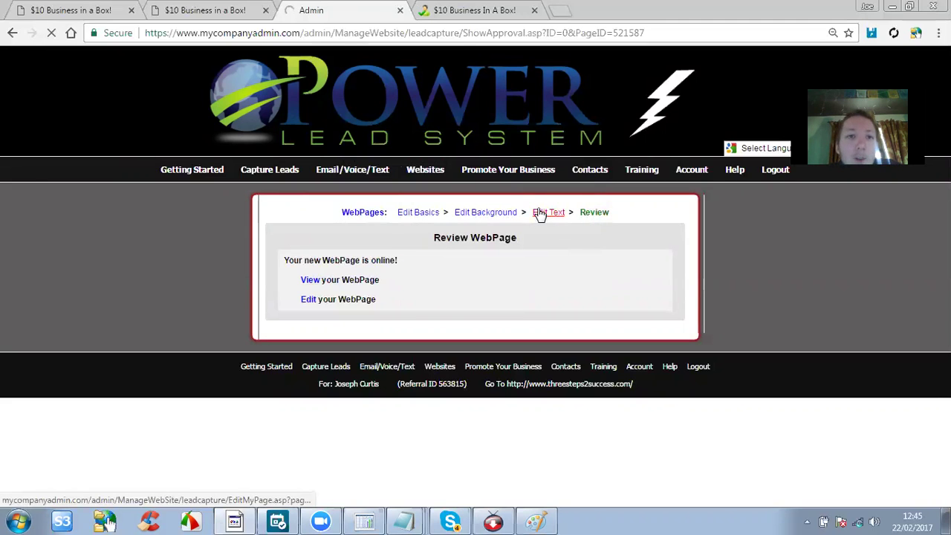
{"action": "scroll", "coordinate": [500, 245], "scroll_direction": "down", "scroll_amount": 15}
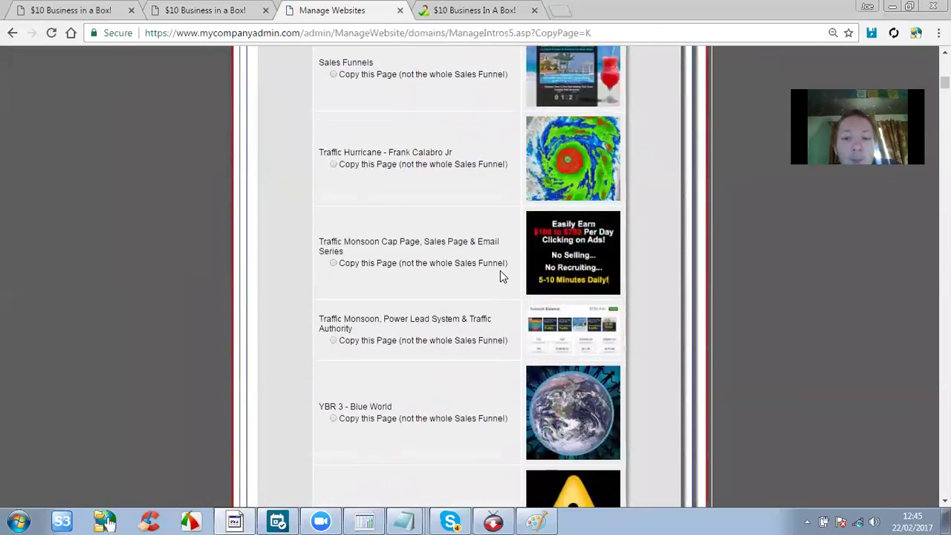
{"action": "scroll", "coordinate": [498, 276], "scroll_direction": "down", "scroll_amount": 20}
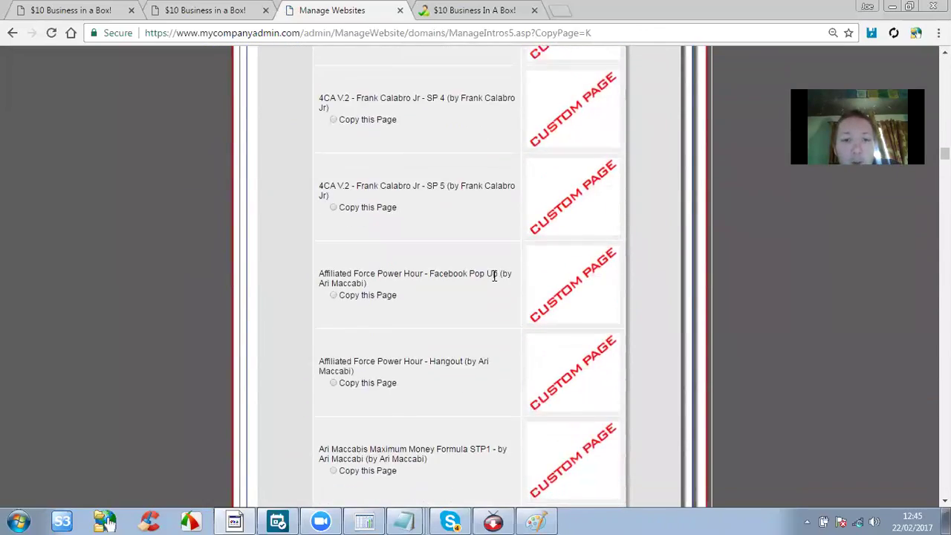
{"action": "scroll", "coordinate": [496, 283], "scroll_direction": "down", "scroll_amount": 20}
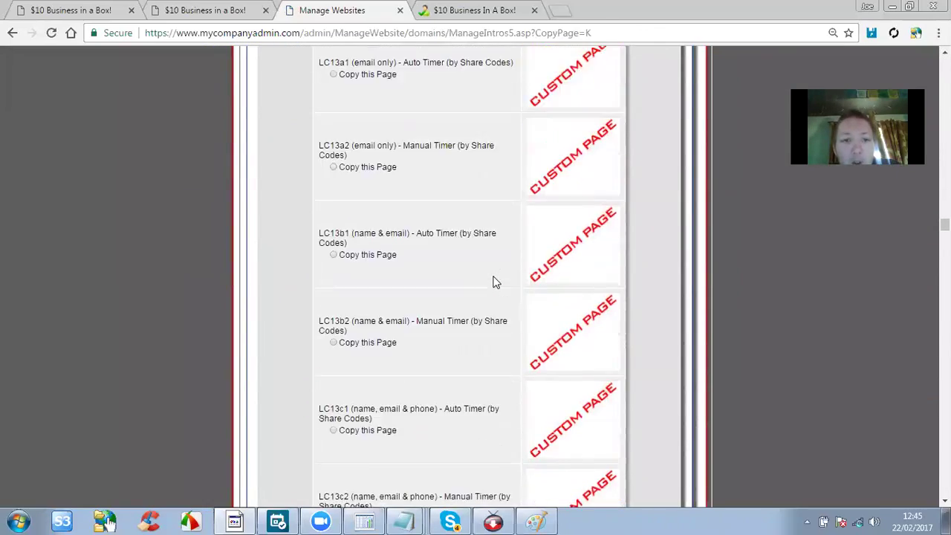
{"action": "scroll", "coordinate": [494, 276], "scroll_direction": "up", "scroll_amount": 5}
{"action": "scroll", "coordinate": [495, 279], "scroll_direction": "down", "scroll_amount": 20}
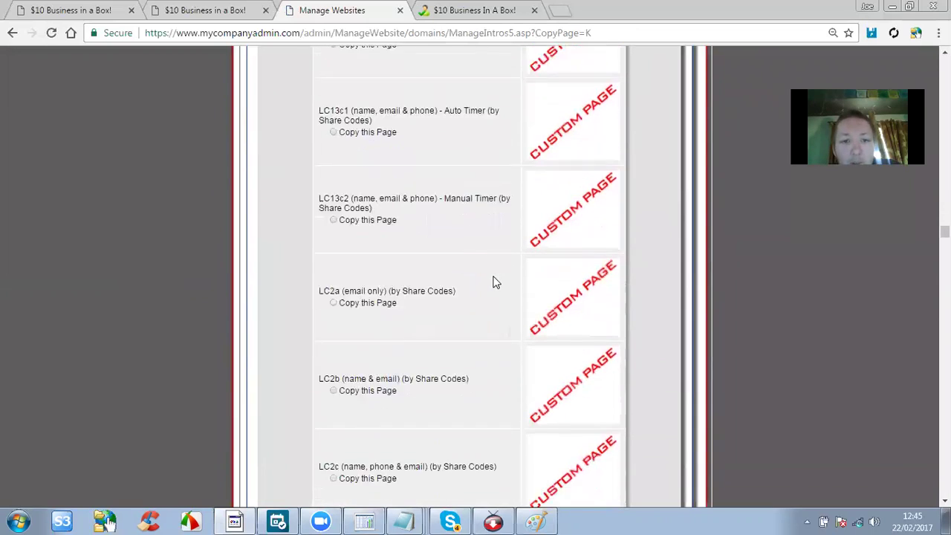
{"action": "scroll", "coordinate": [498, 282], "scroll_direction": "down", "scroll_amount": 20}
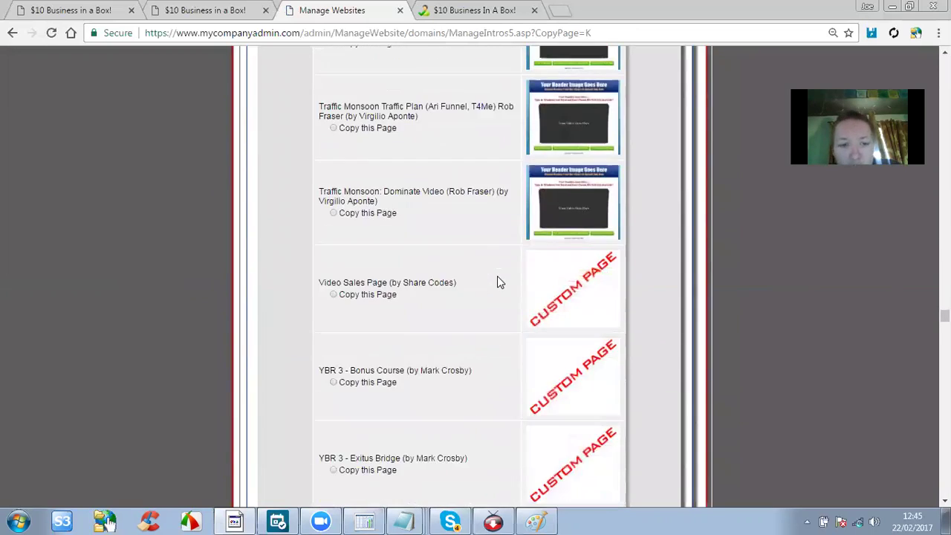
{"action": "scroll", "coordinate": [498, 282], "scroll_direction": "down", "scroll_amount": 20}
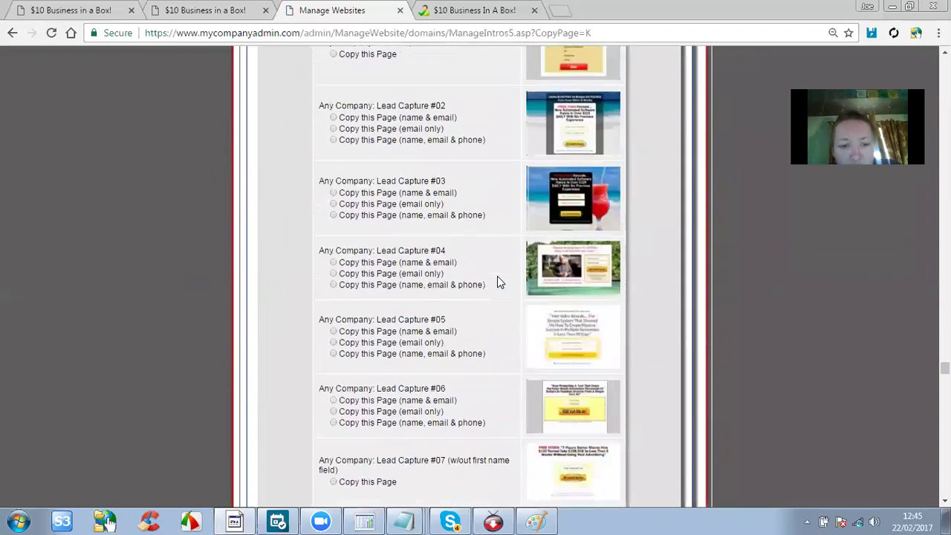
{"action": "scroll", "coordinate": [498, 282], "scroll_direction": "down", "scroll_amount": 20}
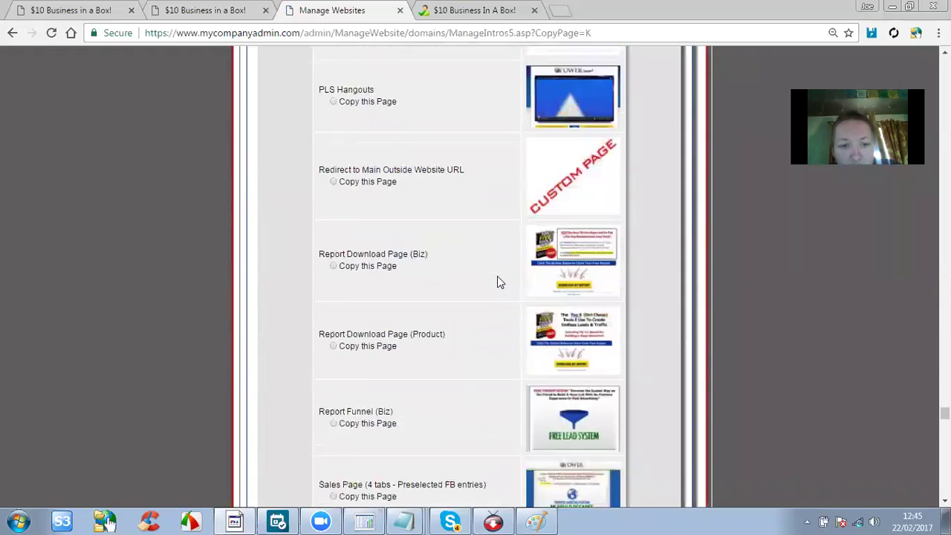
{"action": "scroll", "coordinate": [497, 283], "scroll_direction": "down", "scroll_amount": 20}
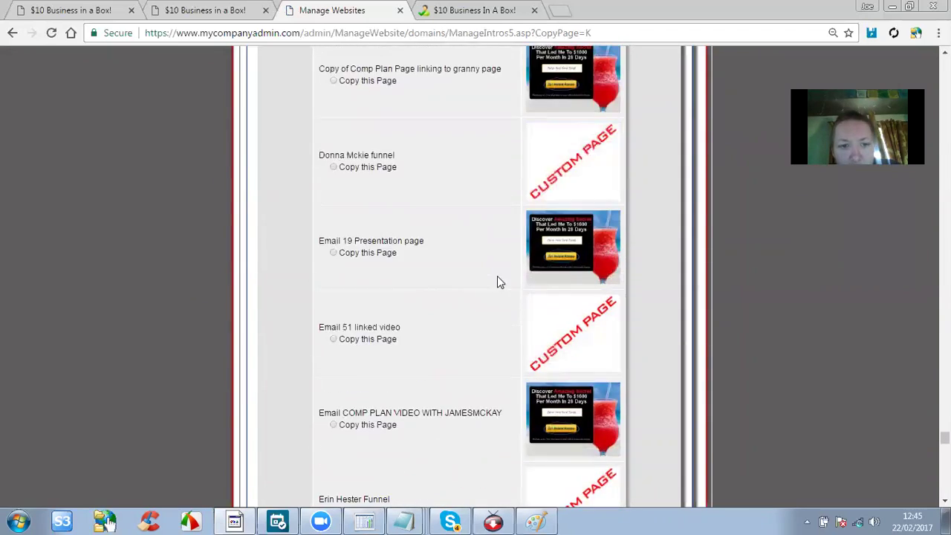
{"action": "scroll", "coordinate": [498, 281], "scroll_direction": "down", "scroll_amount": 2}
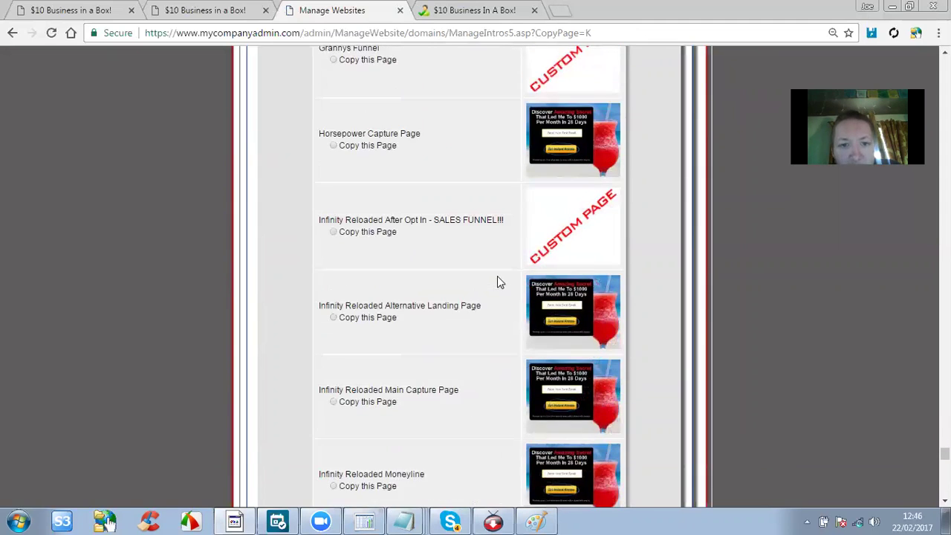
{"action": "scroll", "coordinate": [497, 277], "scroll_direction": "up", "scroll_amount": 1}
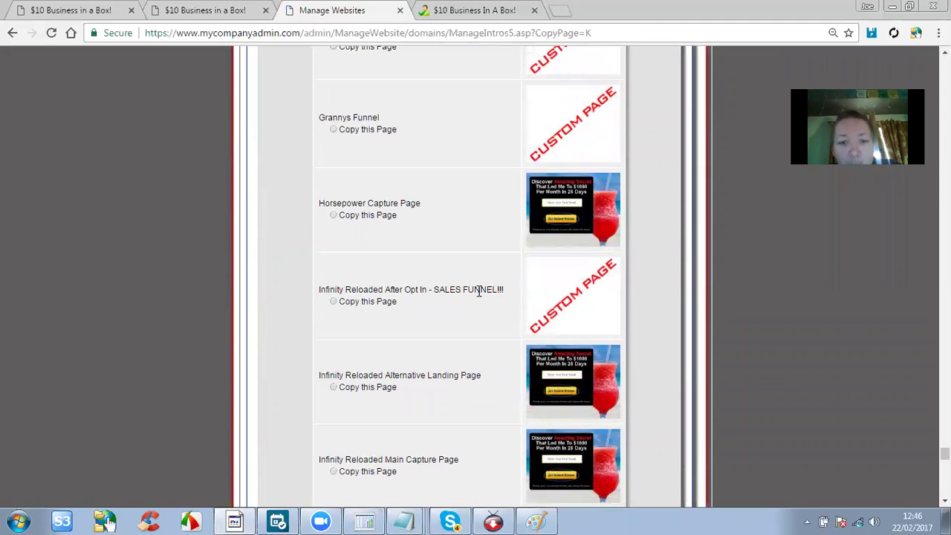
{"action": "left_click", "coordinate": [333, 301]}
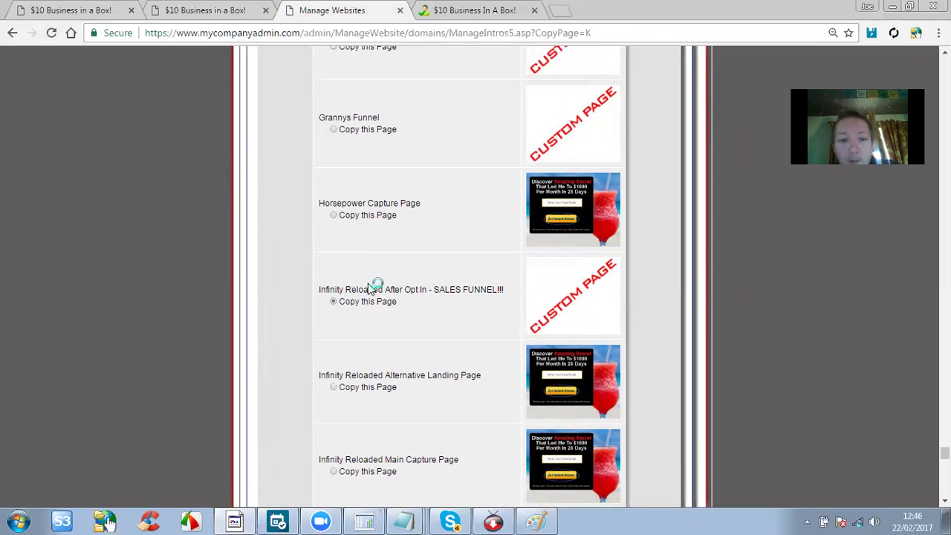
Create the copy of the selected sales funnel page with 'Make Me A Copy'.
{"action": "scroll", "coordinate": [374, 290], "scroll_direction": "down", "scroll_amount": 5}
{"action": "scroll", "coordinate": [375, 289], "scroll_direction": "down", "scroll_amount": 1}
{"action": "scroll", "coordinate": [370, 292], "scroll_direction": "up", "scroll_amount": 5}
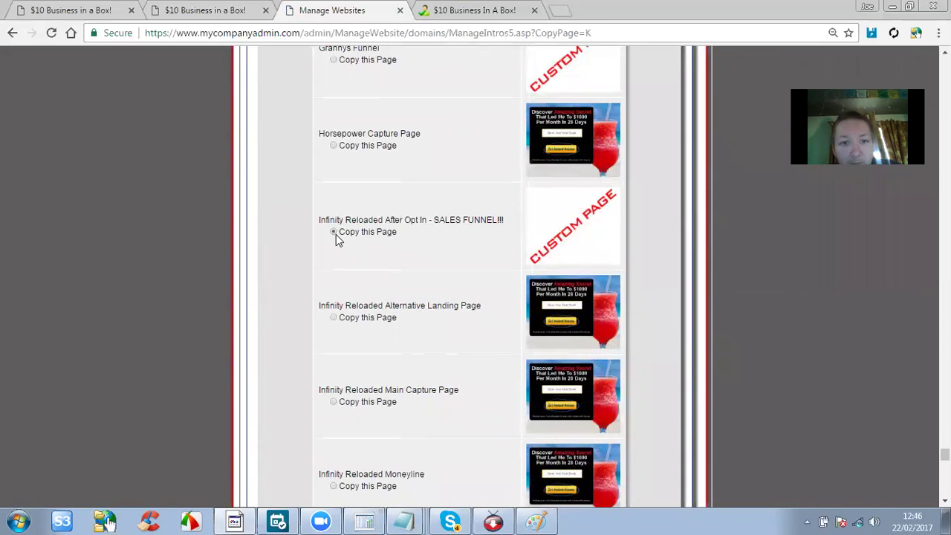
{"action": "scroll", "coordinate": [420, 227], "scroll_direction": "down", "scroll_amount": 10}
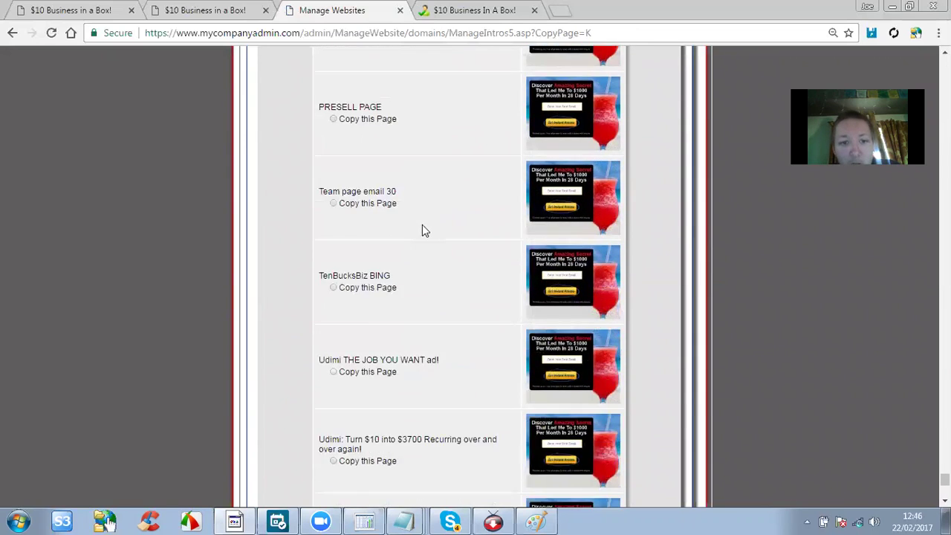
{"action": "left_click", "coordinate": [478, 393]}
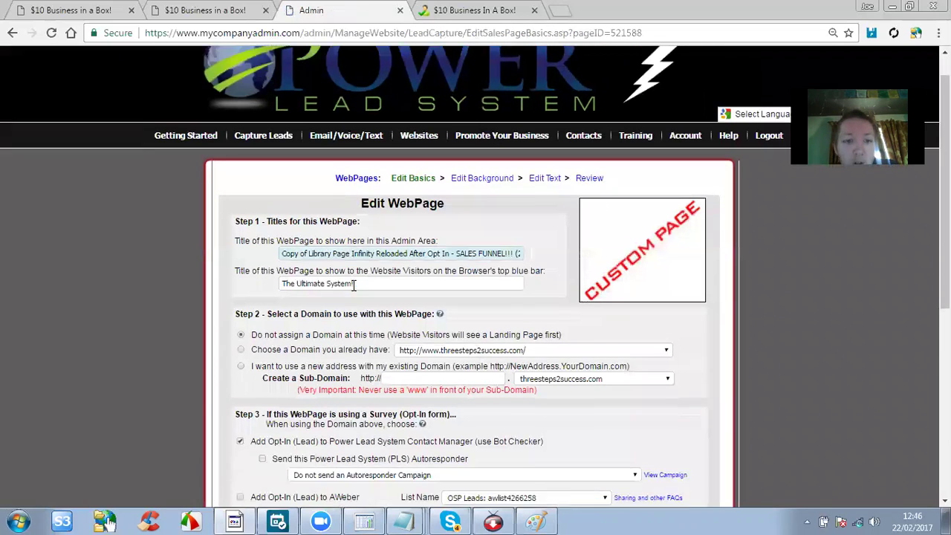
{"action": "scroll", "coordinate": [355, 285], "scroll_direction": "down", "scroll_amount": 1}
Change the admin title to 'IR Sales Page', leaving the visitor title 'The Ultimate System!'.
{"action": "left_click", "coordinate": [512, 219]}
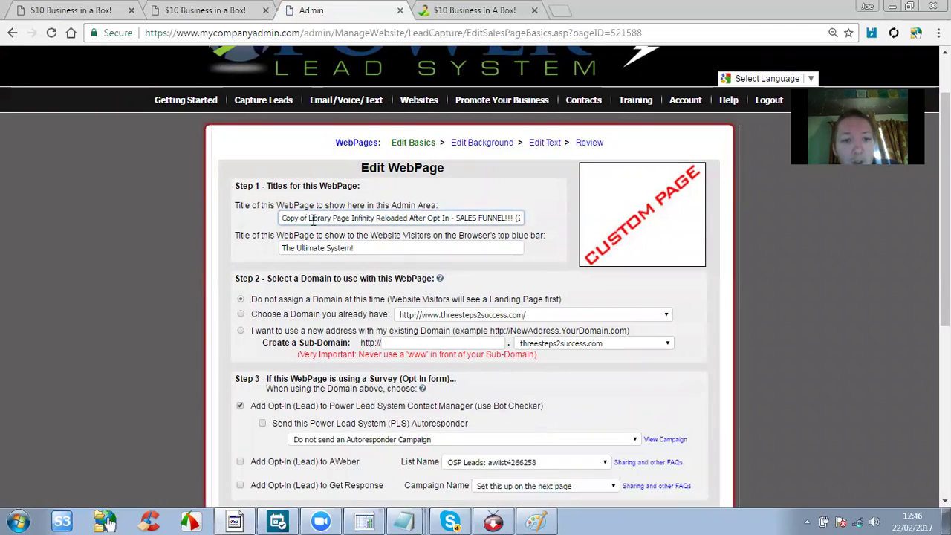
{"action": "triple_click", "coordinate": [419, 217]}
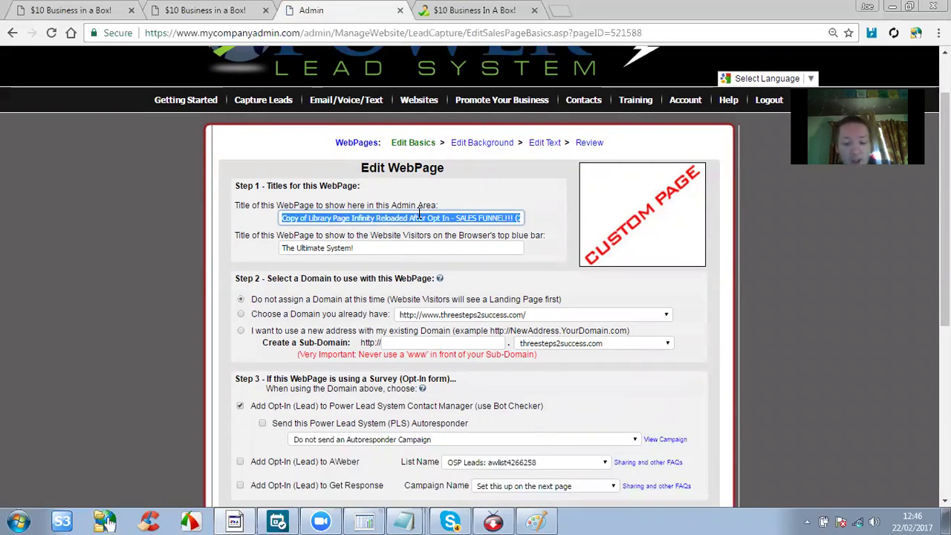
{"action": "type", "text": "IR "}
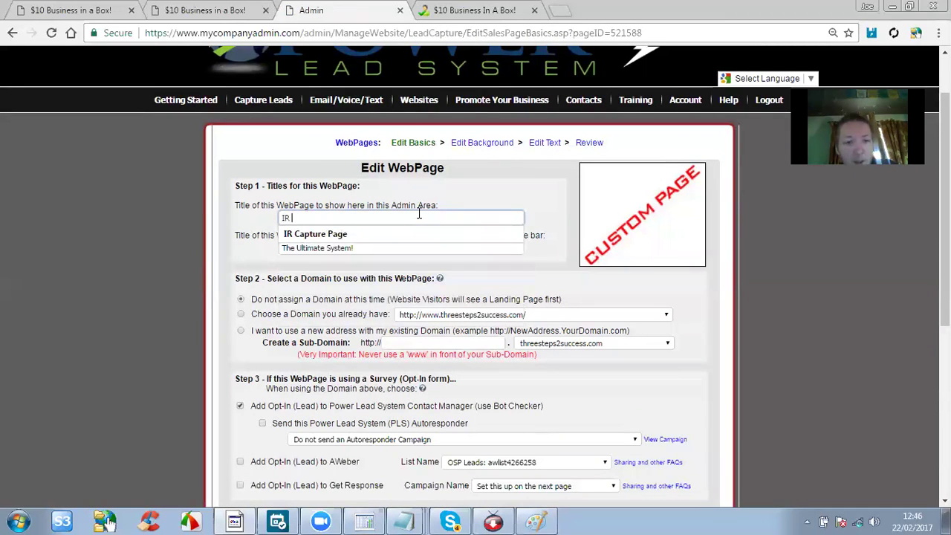
{"action": "type", "text": "Se"}
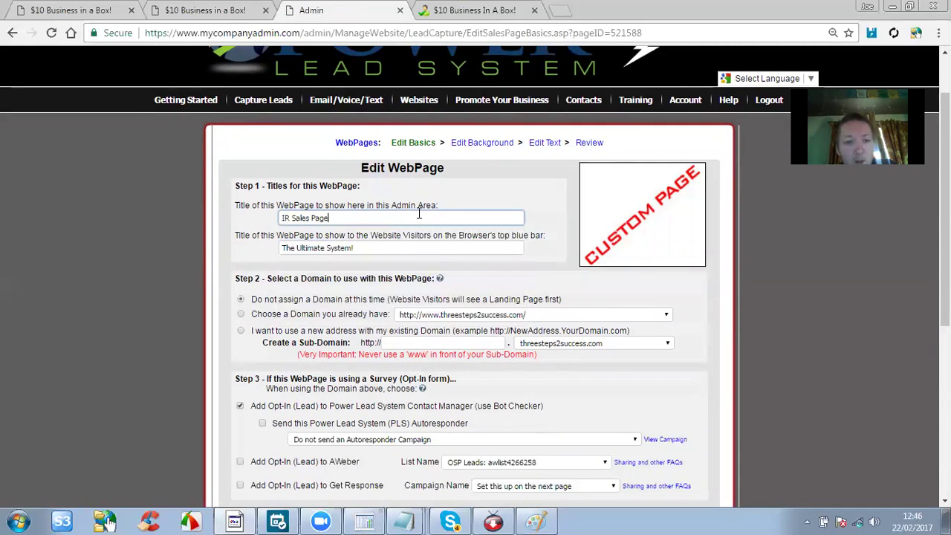
{"action": "left_click", "coordinate": [351, 247]}
{"action": "key", "text": "ctrl+a"}
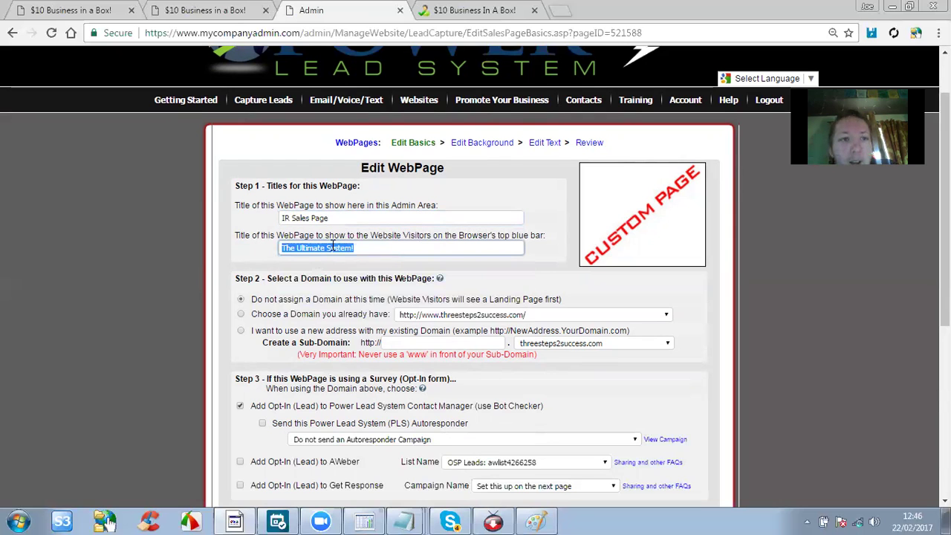
{"action": "left_click", "coordinate": [359, 248]}
{"action": "scroll", "coordinate": [360, 248], "scroll_direction": "down", "scroll_amount": 1}
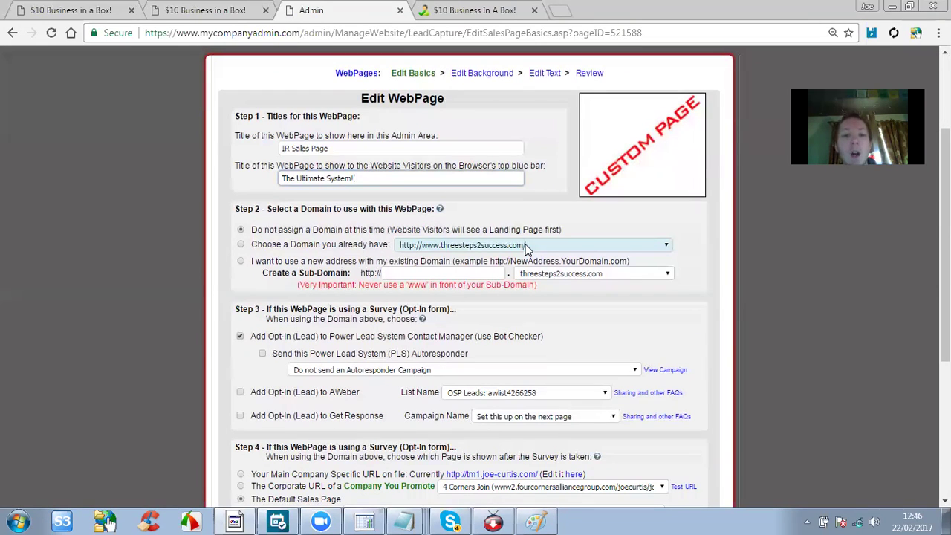
Choose a new address with parent domain 10bucksbiz.com and sub-domain starttoday.
{"action": "left_click", "coordinate": [242, 266]}
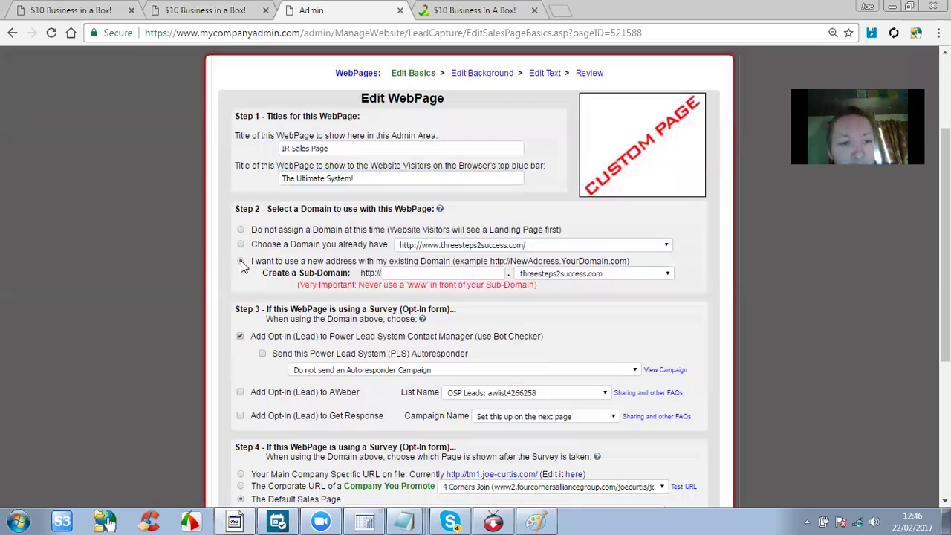
{"action": "left_click", "coordinate": [241, 263]}
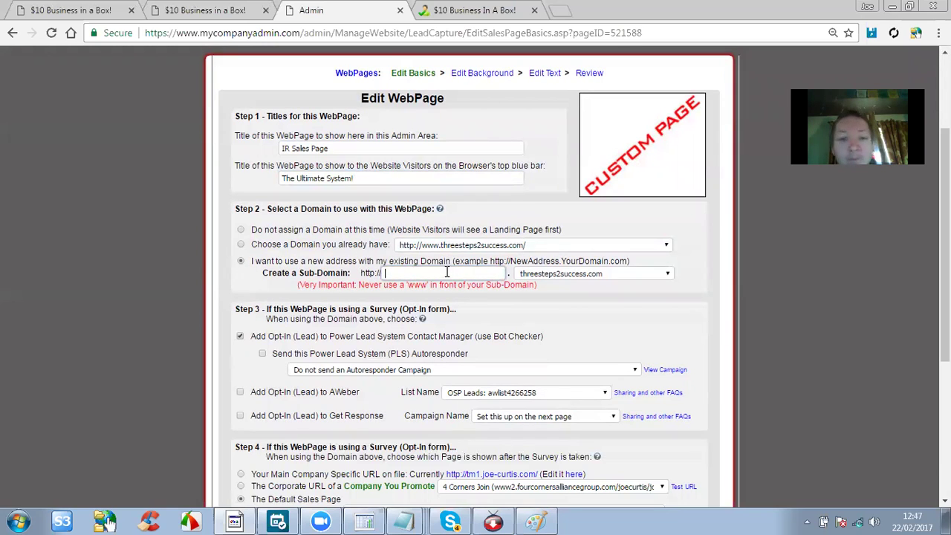
{"action": "left_click", "coordinate": [532, 275]}
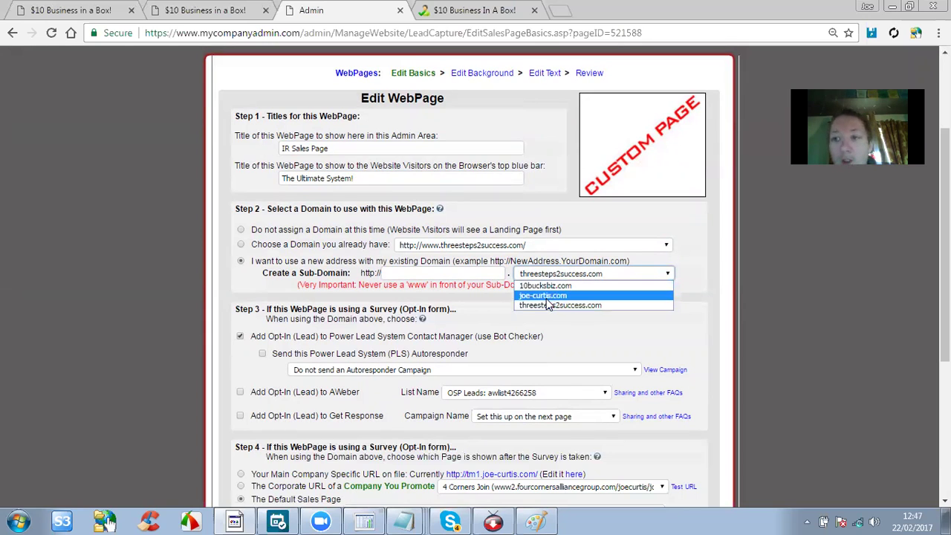
{"action": "left_click", "coordinate": [541, 287]}
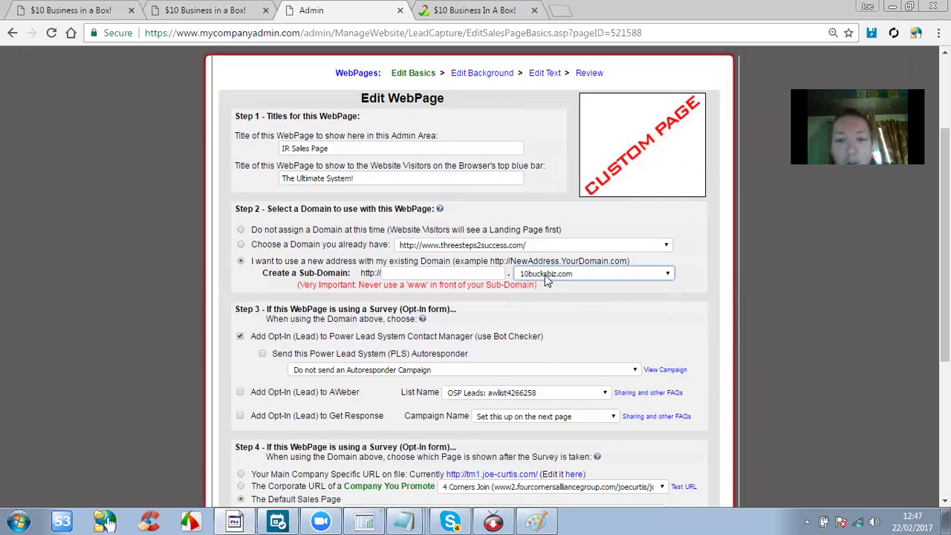
{"action": "left_click", "coordinate": [446, 272]}
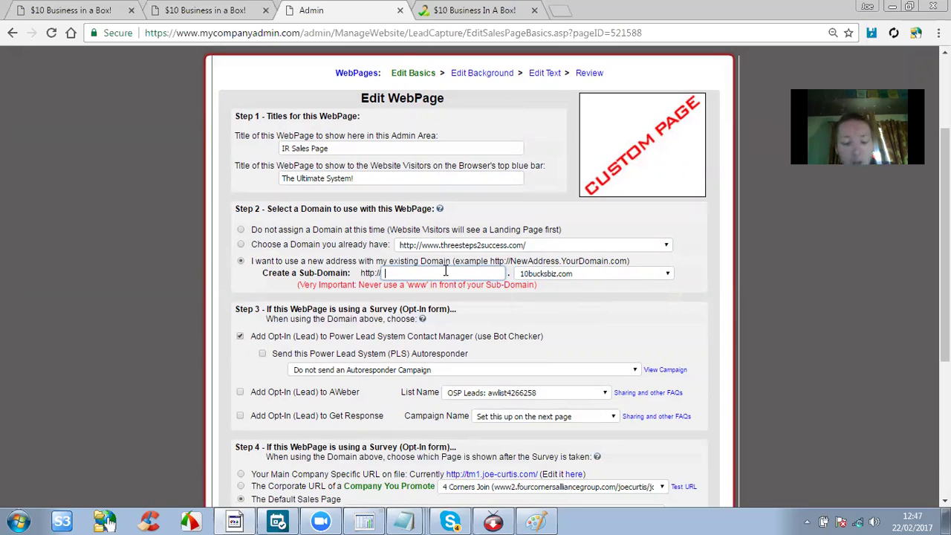
{"action": "type", "text": "starttoday"}
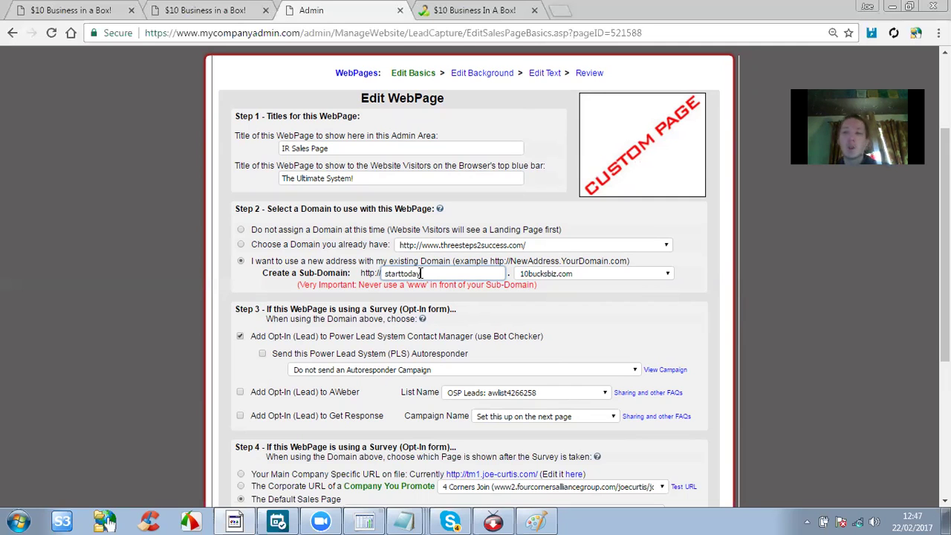
Double-check the full new address starttoday.10bucksbiz.com in the Sub-Domain field.
{"action": "scroll", "coordinate": [468, 286], "scroll_direction": "down", "scroll_amount": 1}
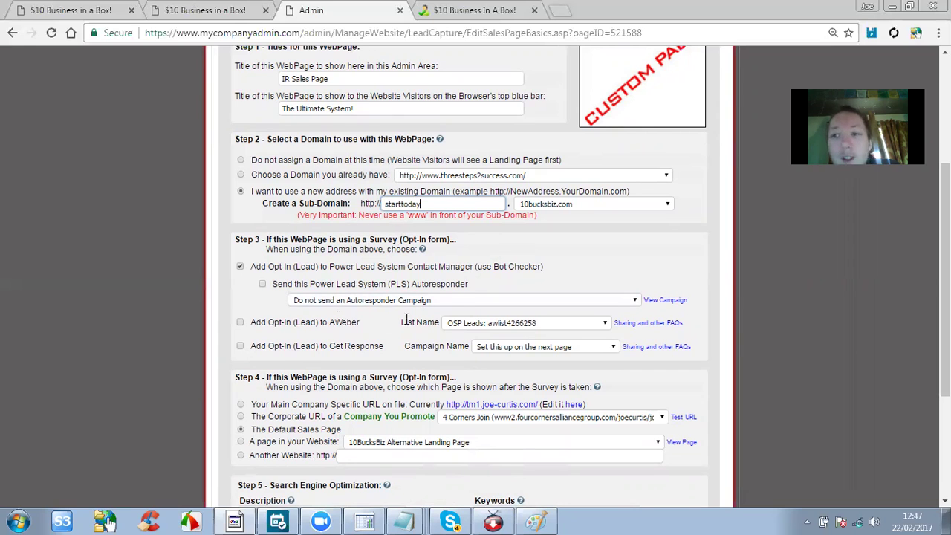
{"action": "scroll", "coordinate": [361, 226], "scroll_direction": "down", "scroll_amount": 1}
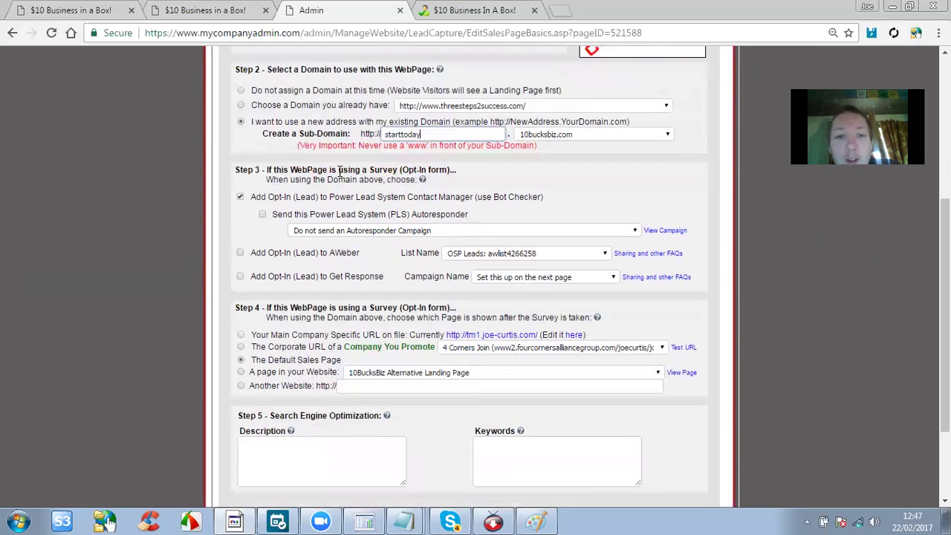
{"action": "scroll", "coordinate": [319, 266], "scroll_direction": "down", "scroll_amount": 1}
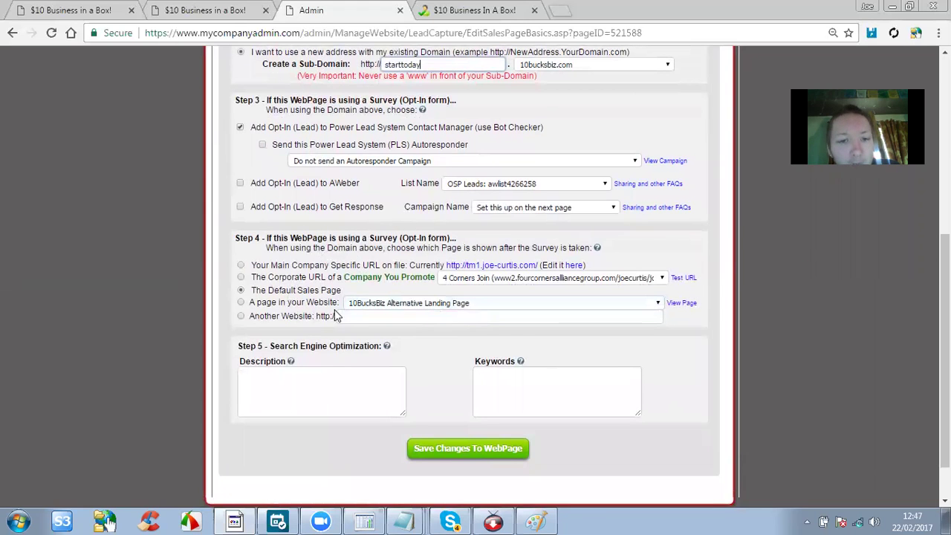
{"action": "scroll", "coordinate": [330, 311], "scroll_direction": "up", "scroll_amount": 2}
{"action": "scroll", "coordinate": [331, 310], "scroll_direction": "up", "scroll_amount": 1}
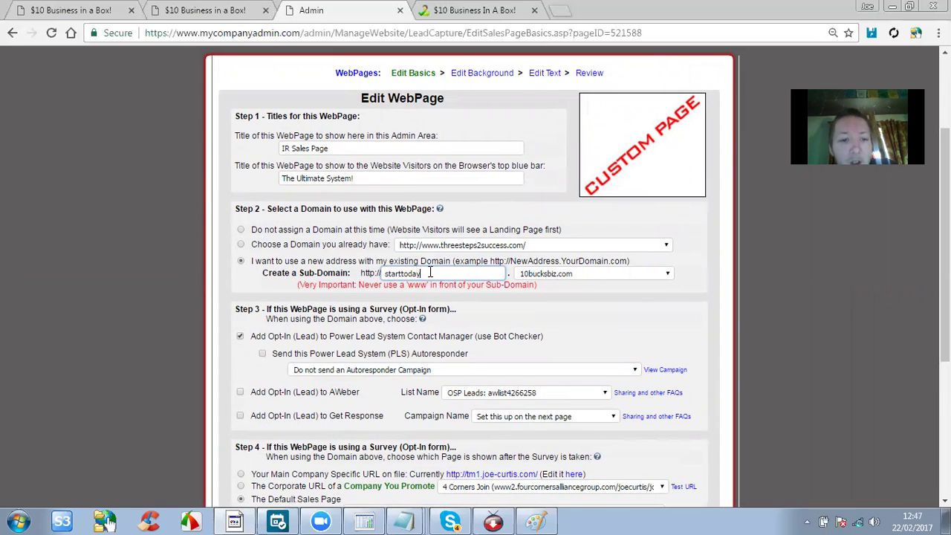
{"action": "left_click_drag", "start_coordinate": [430, 272], "coordinate": [373, 275]}
{"action": "left_click", "coordinate": [555, 274]}
{"action": "left_click", "coordinate": [556, 274]}
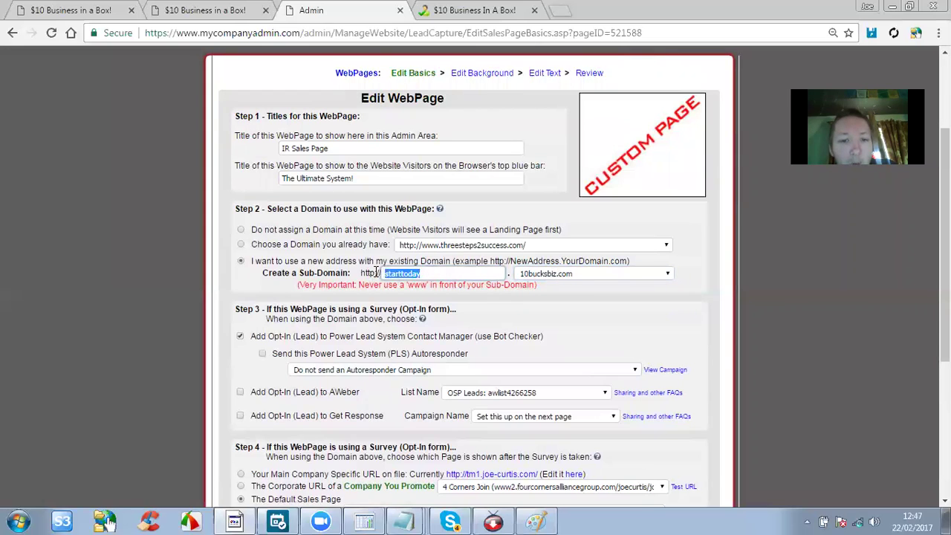
{"action": "left_click", "coordinate": [405, 274]}
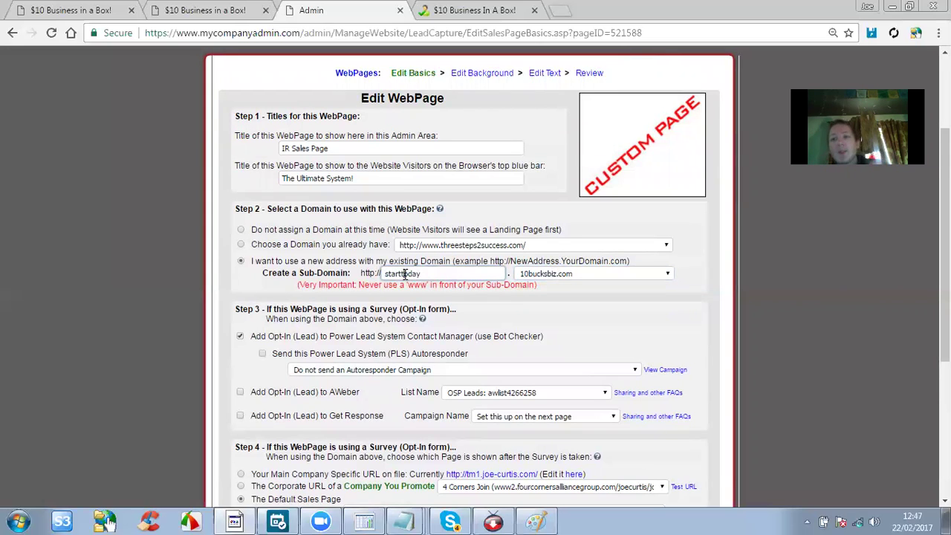
{"action": "left_click_drag", "start_coordinate": [348, 273], "coordinate": [381, 274]}
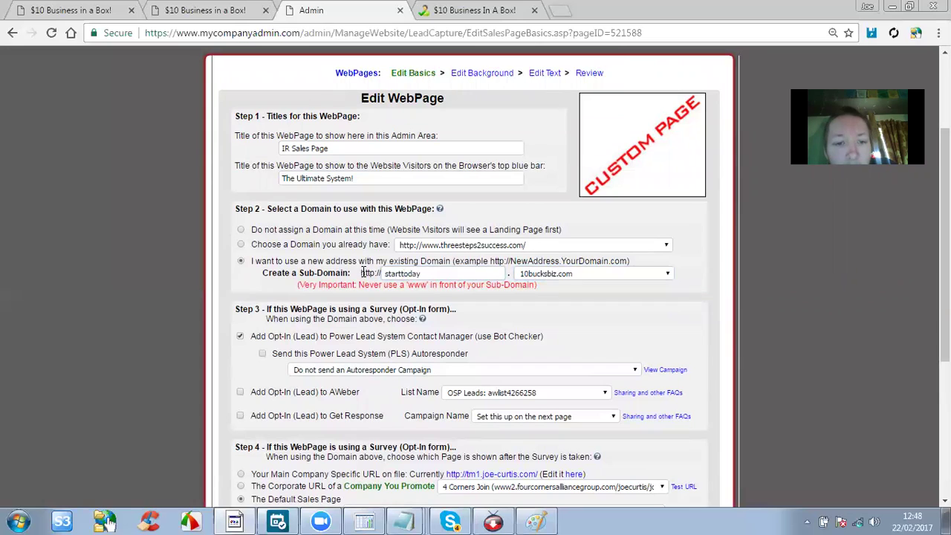
{"action": "left_click_drag", "start_coordinate": [463, 272], "coordinate": [509, 274]}
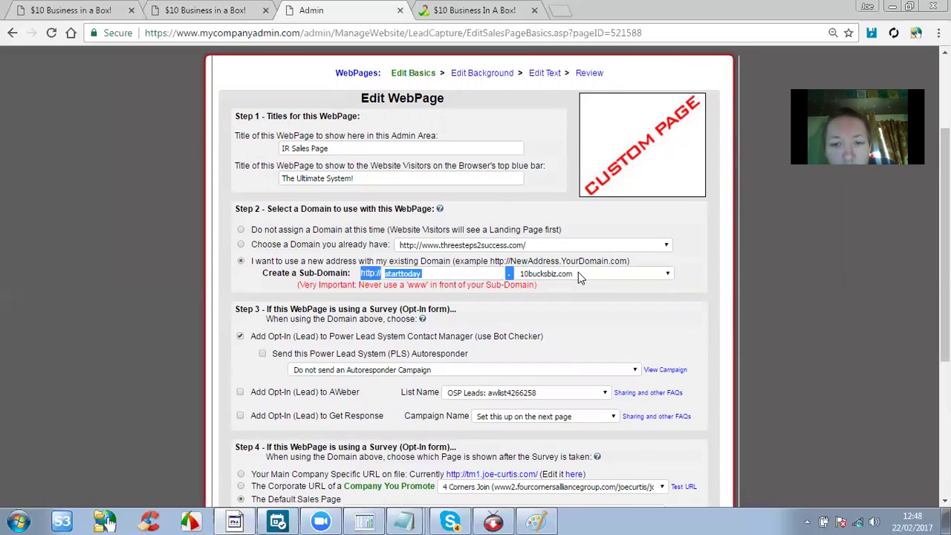
{"action": "left_click", "coordinate": [562, 298]}
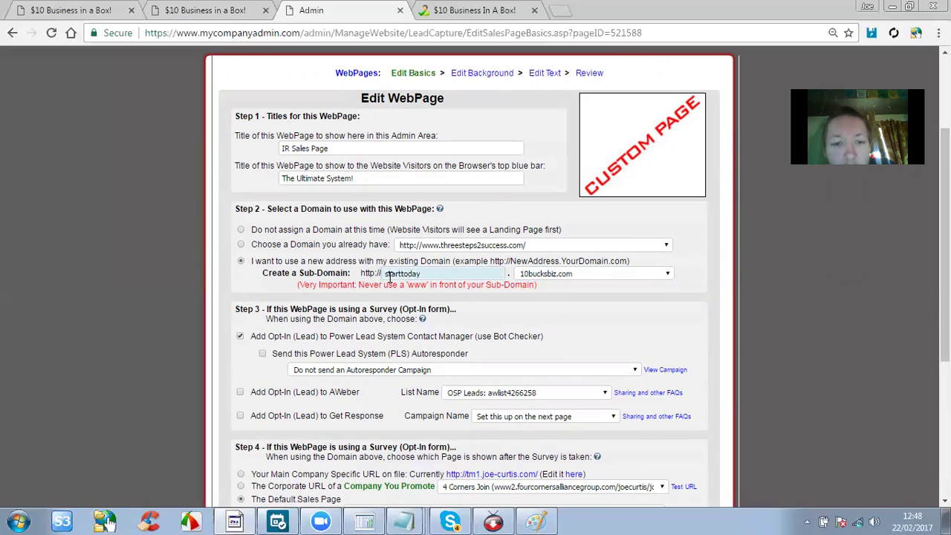
{"action": "left_click_drag", "start_coordinate": [386, 274], "coordinate": [441, 274]}
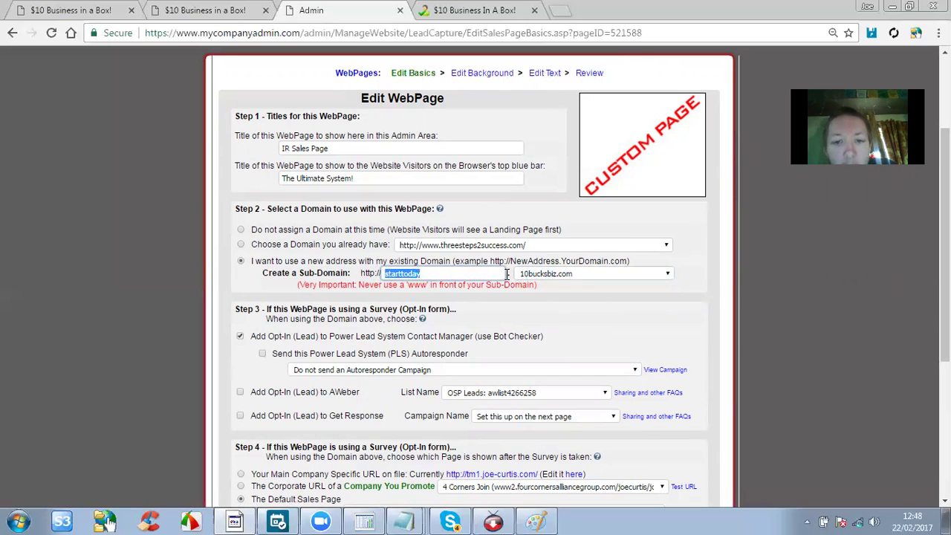
Reconfirm 10bucksbiz.com as the parent domain and verify the starttoday sub-domain name.
{"action": "left_click", "coordinate": [531, 275]}
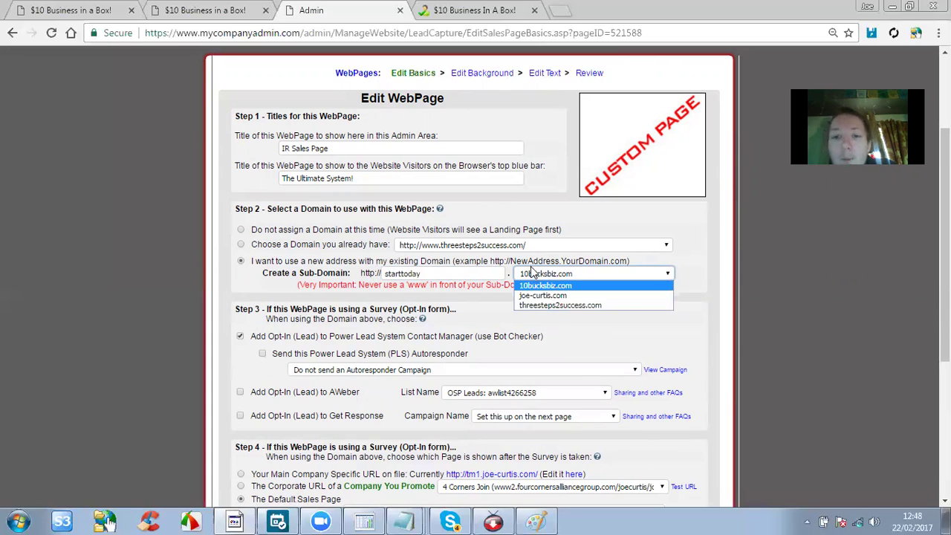
{"action": "left_click", "coordinate": [533, 274]}
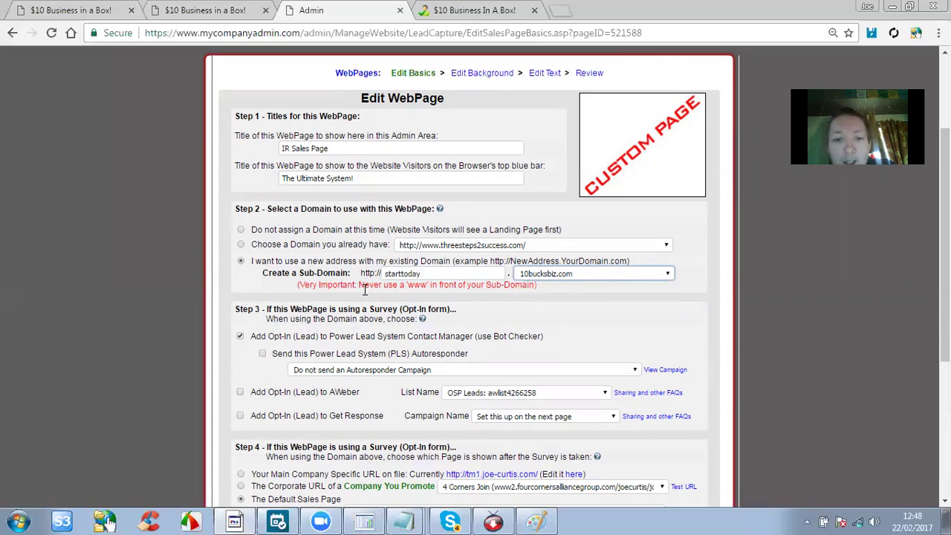
{"action": "left_click", "coordinate": [423, 275]}
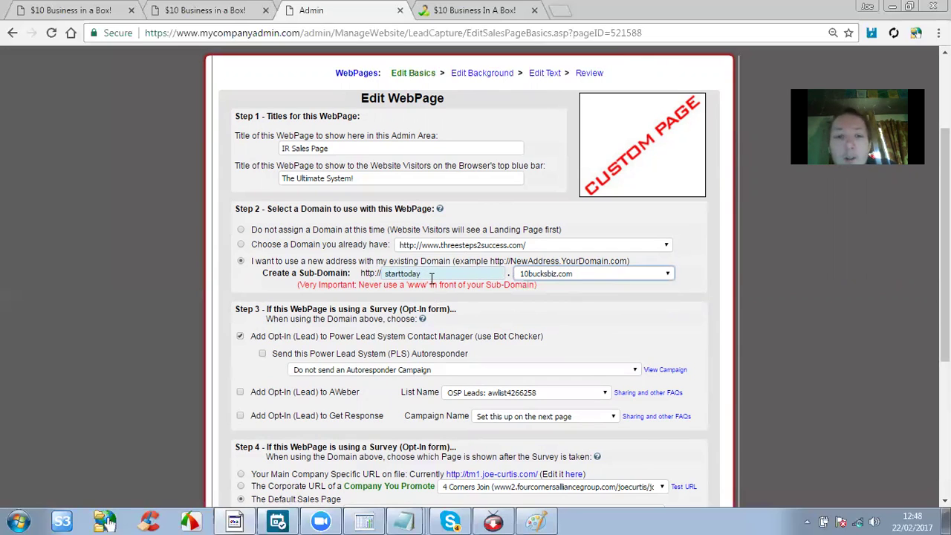
{"action": "left_click", "coordinate": [422, 263]}
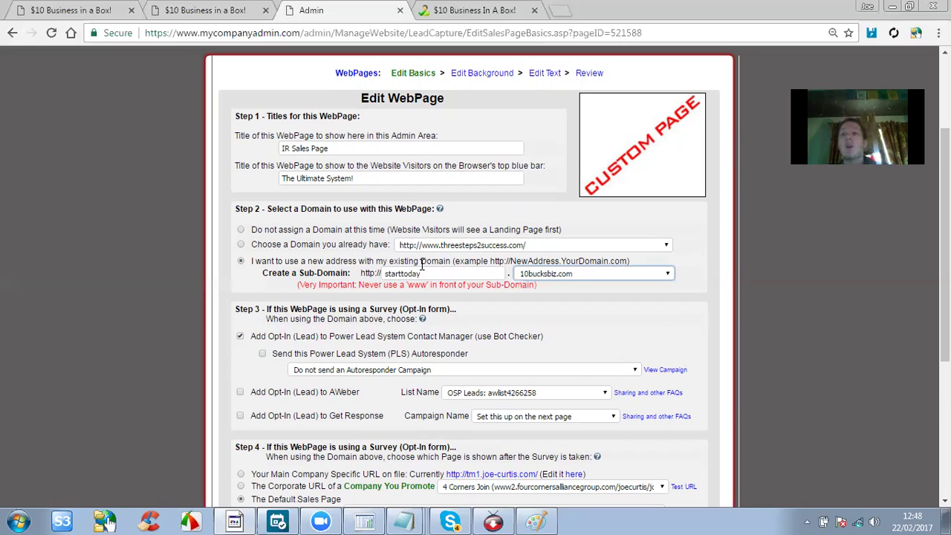
{"action": "left_click", "coordinate": [425, 274]}
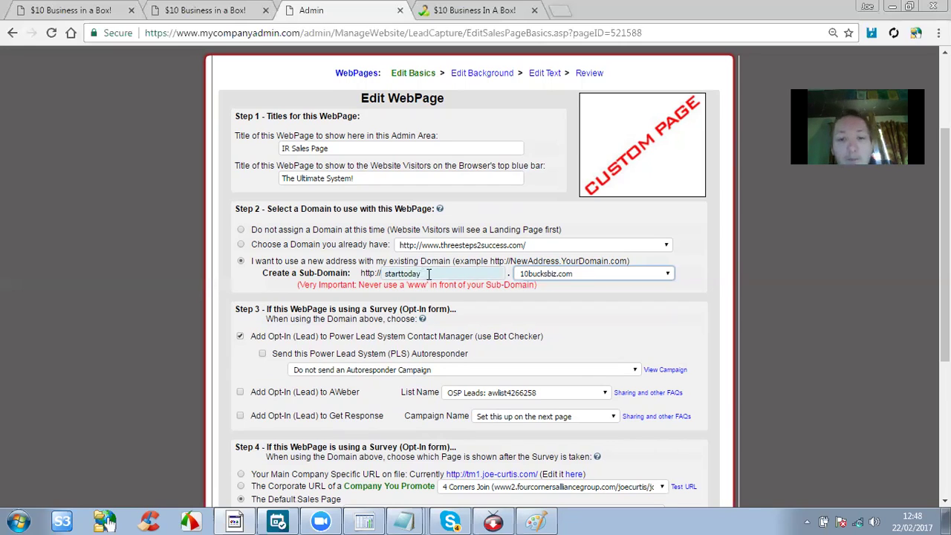
{"action": "scroll", "coordinate": [431, 280], "scroll_direction": "down", "scroll_amount": 1}
{"action": "scroll", "coordinate": [520, 223], "scroll_direction": "down", "scroll_amount": 3}
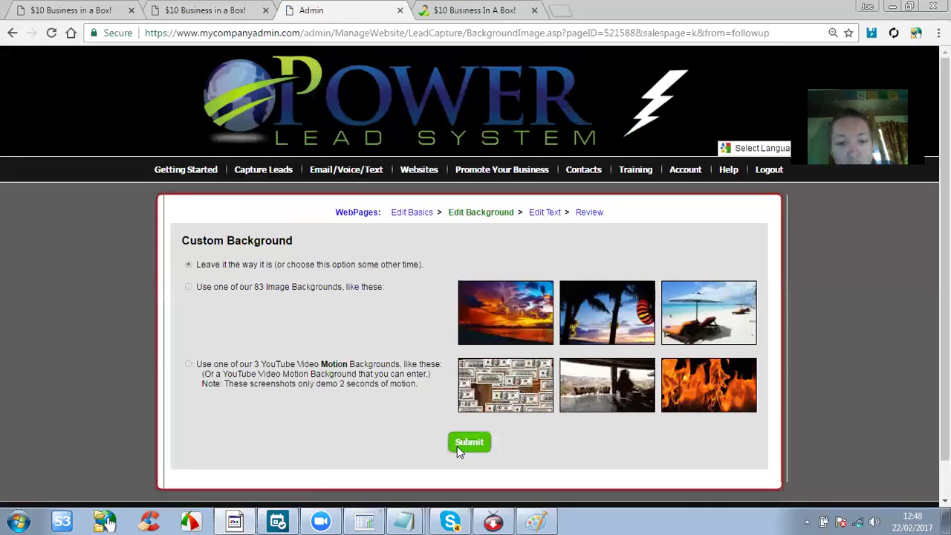
Save the page basics and page text to publish the IR Sales Page.
{"action": "left_click", "coordinate": [457, 445]}
{"action": "scroll", "coordinate": [416, 328], "scroll_direction": "down", "scroll_amount": 2}
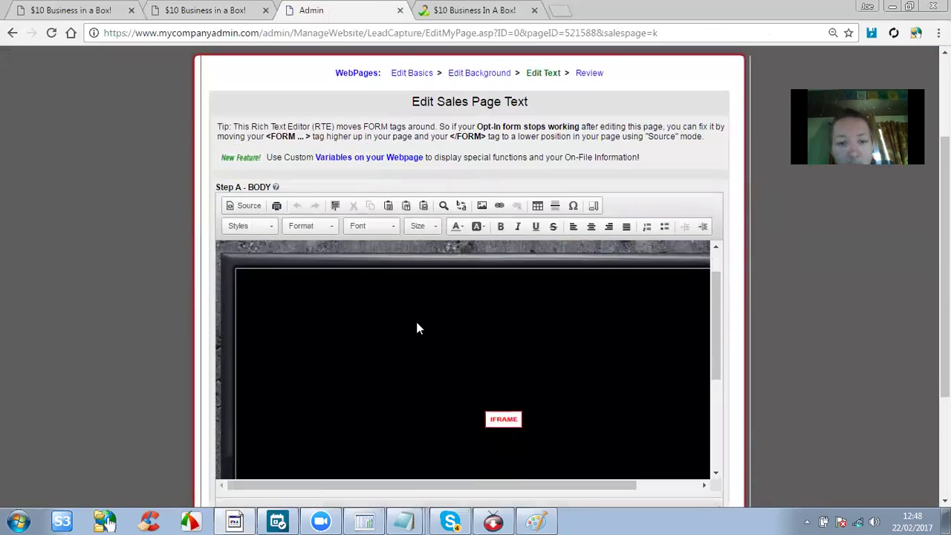
{"action": "scroll", "coordinate": [164, 306], "scroll_direction": "down", "scroll_amount": 3}
{"action": "left_click", "coordinate": [528, 393]}
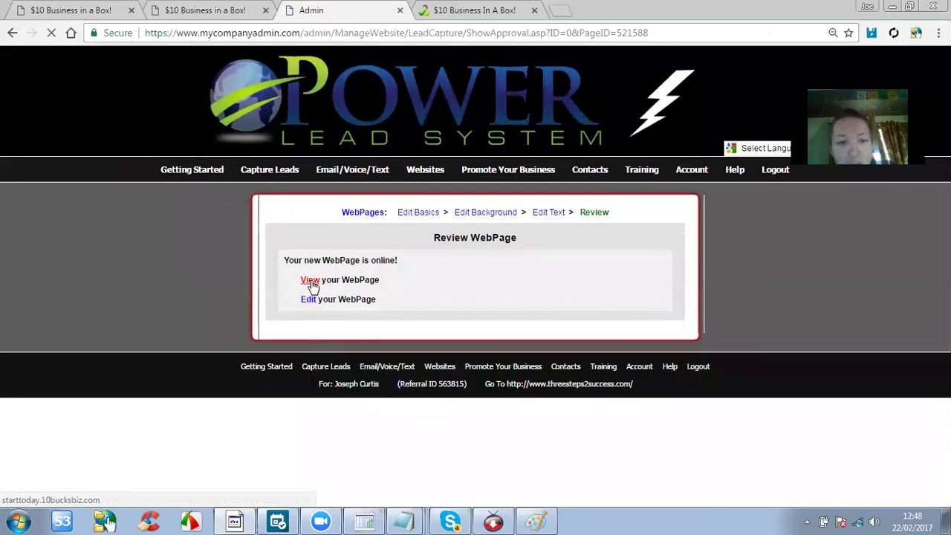
Open the live page at starttoday.10bucksbiz.com, then return to the admin review page.
{"action": "left_click", "coordinate": [311, 283]}
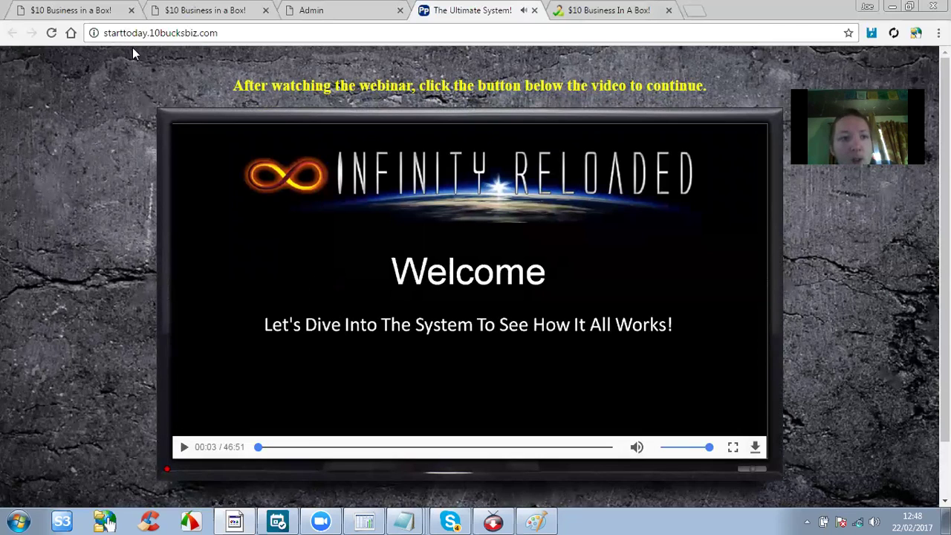
{"action": "left_click_drag", "start_coordinate": [219, 27], "coordinate": [68, 28]}
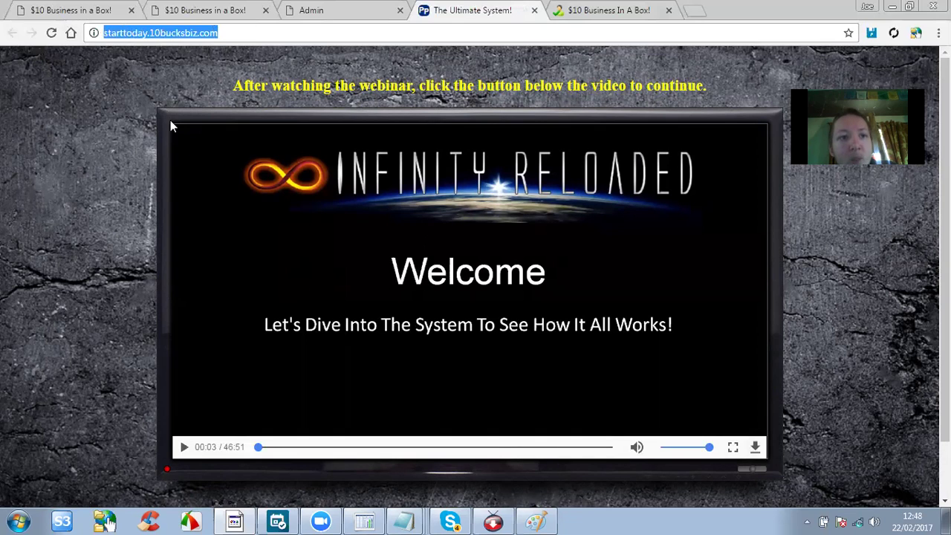
{"action": "left_click", "coordinate": [332, 12]}
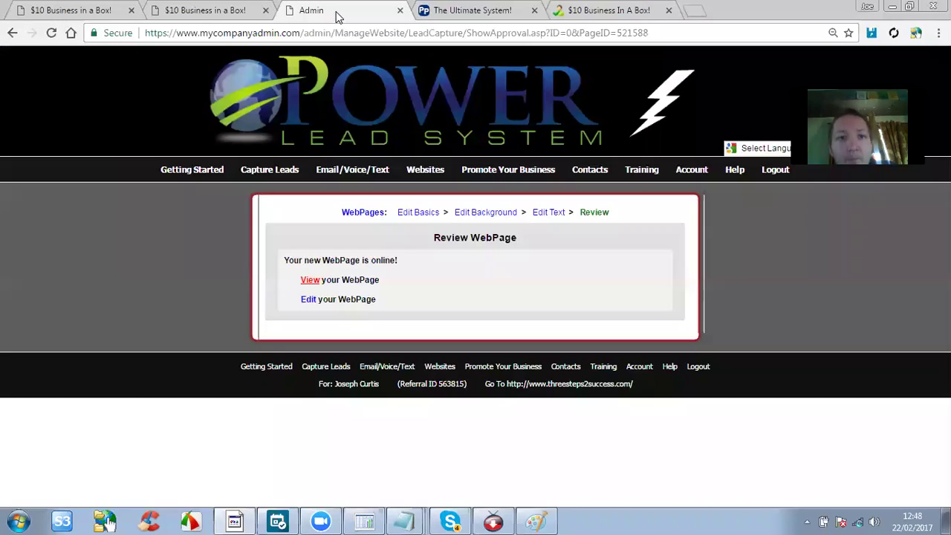
Open the IR Sales Page for editing and bring up the CLICK HERE TO CONTINUE button's link settings.
{"action": "left_click", "coordinate": [309, 300]}
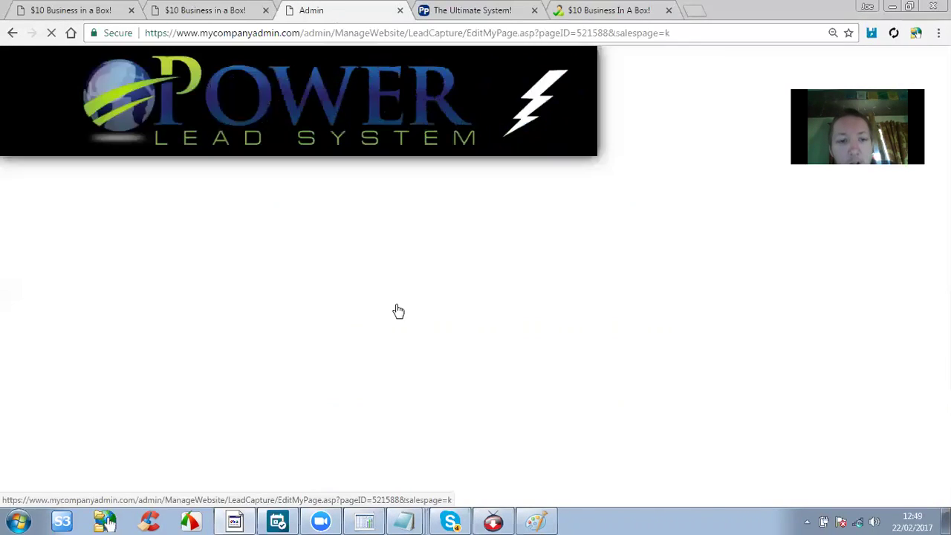
{"action": "scroll", "coordinate": [455, 333], "scroll_direction": "down", "scroll_amount": 1}
{"action": "scroll", "coordinate": [452, 364], "scroll_direction": "down", "scroll_amount": 2}
{"action": "scroll", "coordinate": [715, 375], "scroll_direction": "down", "scroll_amount": 3}
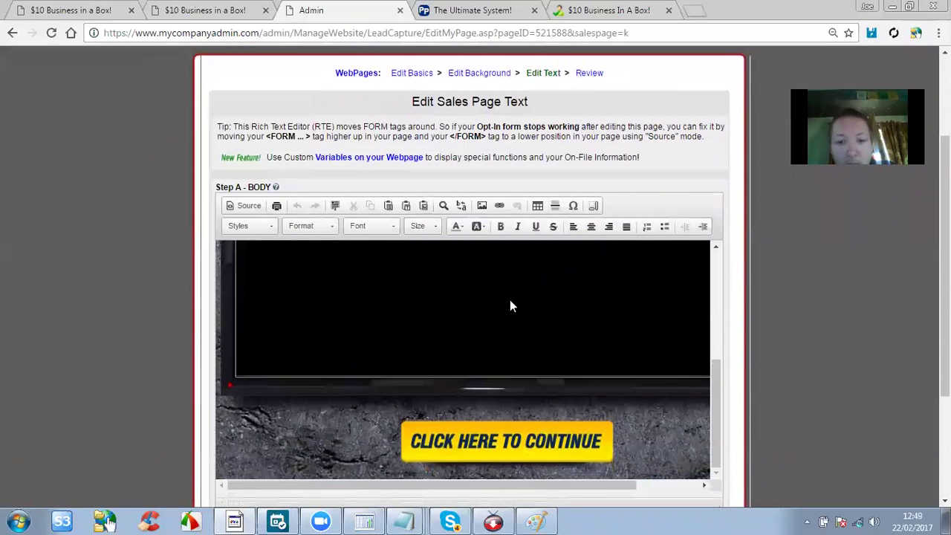
{"action": "scroll", "coordinate": [510, 306], "scroll_direction": "down", "scroll_amount": 2}
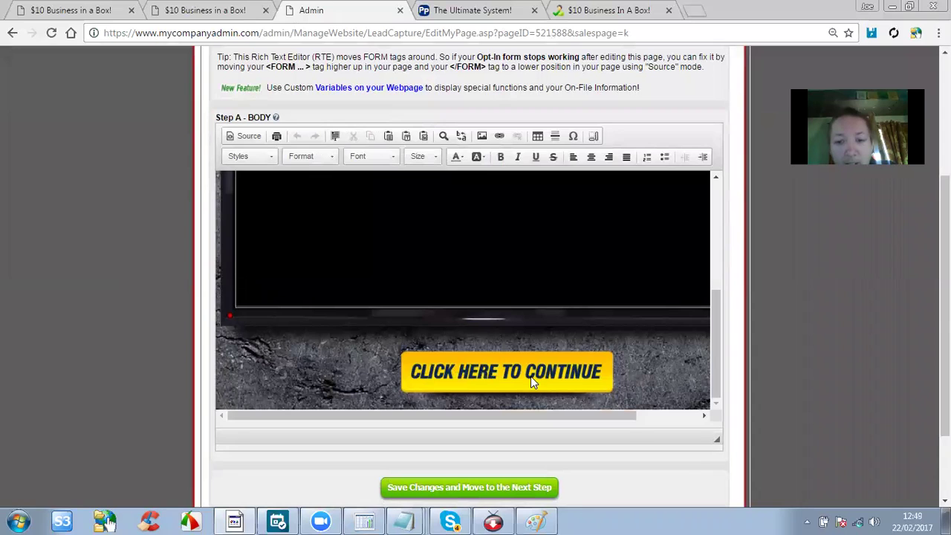
{"action": "double_click", "coordinate": [472, 369]}
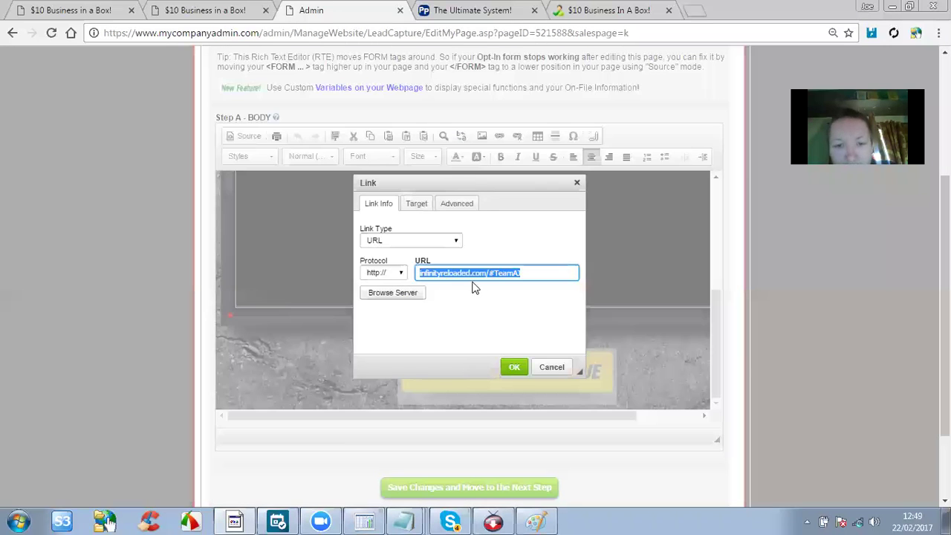
Inspect the button's infinityreloaded.com link address in the Link dialog.
{"action": "left_click", "coordinate": [443, 273]}
{"action": "left_click_drag", "start_coordinate": [521, 273], "coordinate": [408, 272]}
{"action": "left_click", "coordinate": [562, 269]}
{"action": "left_click_drag", "start_coordinate": [563, 267], "coordinate": [378, 264]}
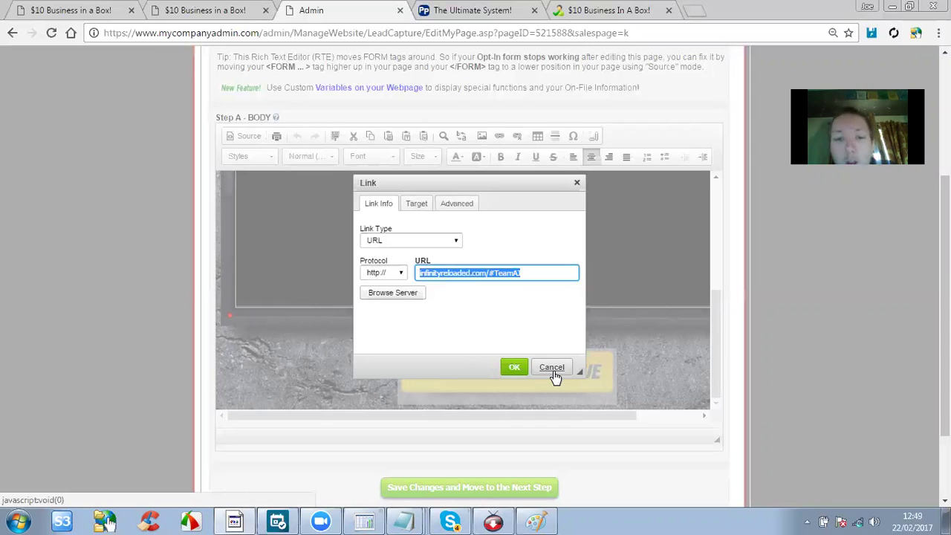
{"action": "left_click", "coordinate": [546, 273]}
{"action": "left_click_drag", "start_coordinate": [546, 272], "coordinate": [420, 271]}
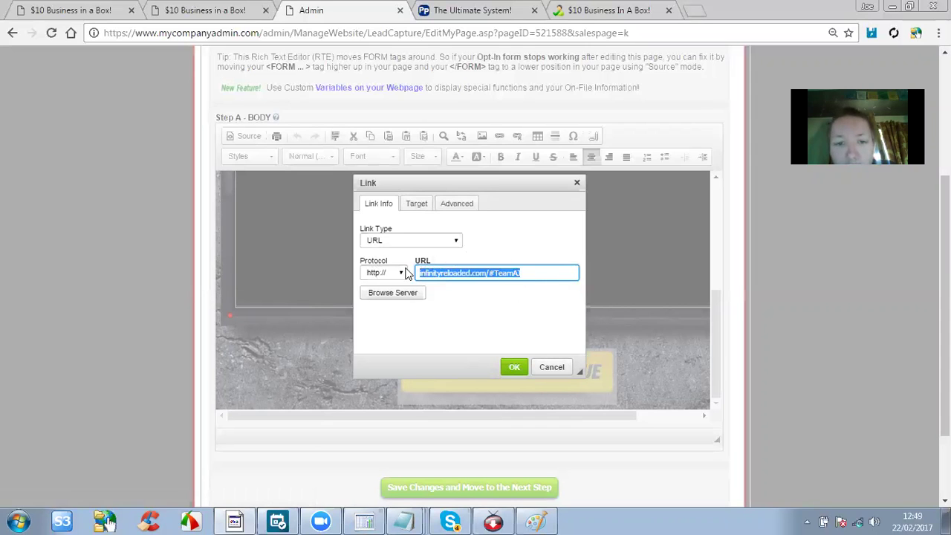
{"action": "left_click", "coordinate": [401, 272]}
{"action": "left_click", "coordinate": [483, 273]}
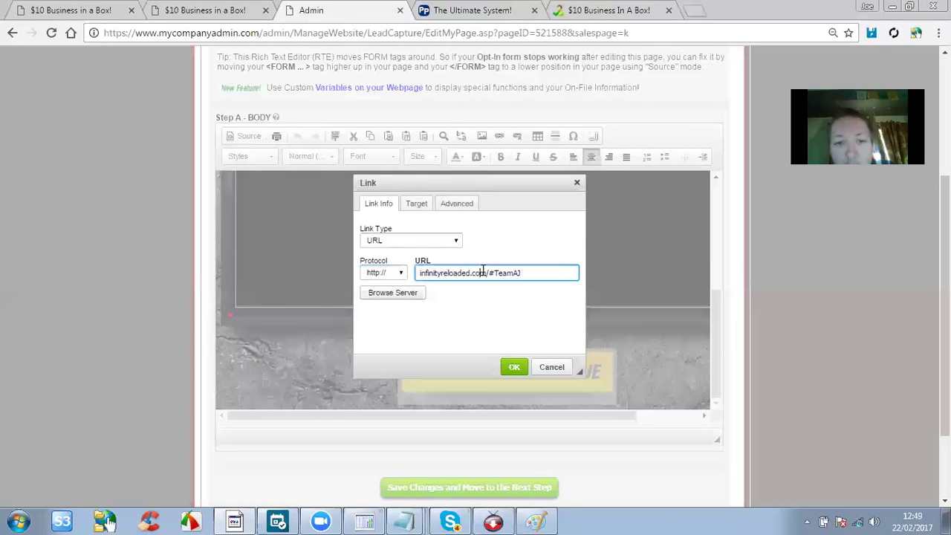
{"action": "left_click", "coordinate": [402, 274]}
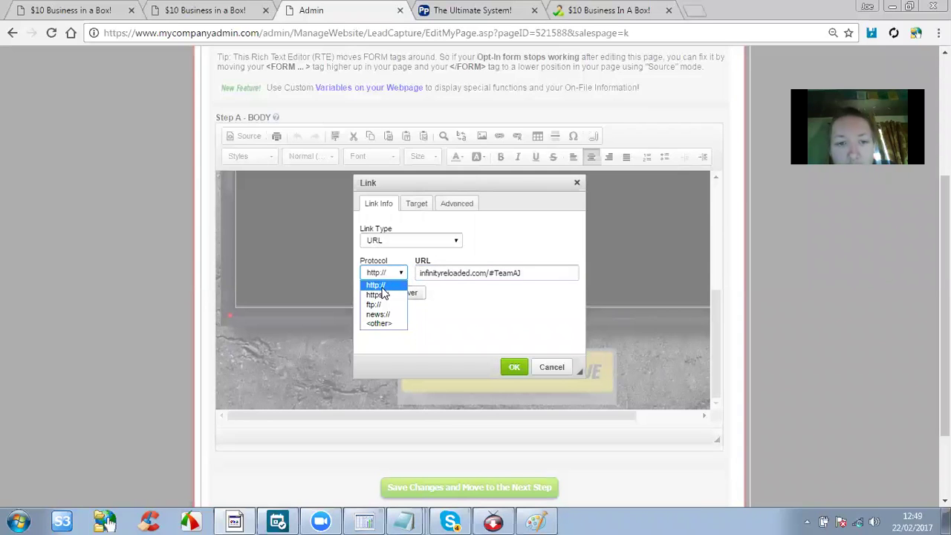
{"action": "left_click", "coordinate": [436, 275]}
{"action": "left_click", "coordinate": [437, 274]}
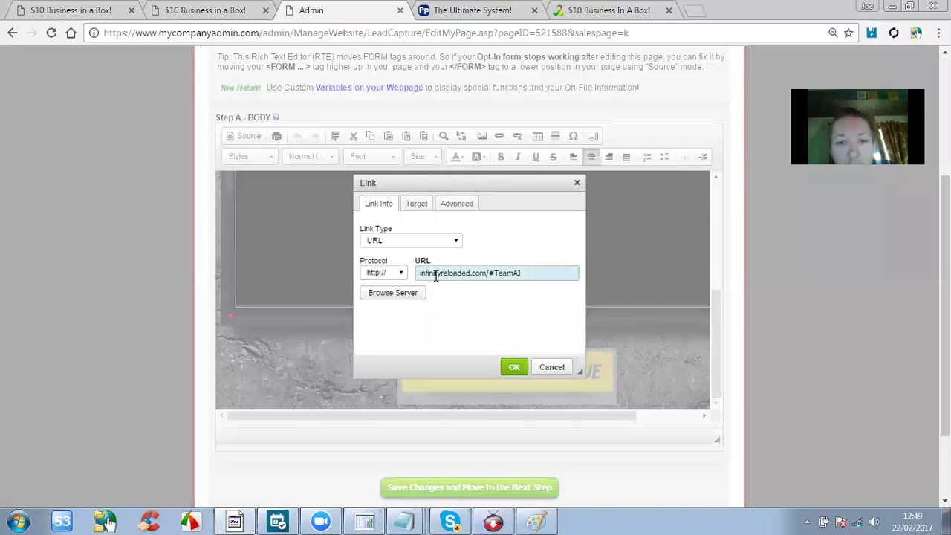
{"action": "left_click_drag", "start_coordinate": [420, 272], "coordinate": [555, 268]}
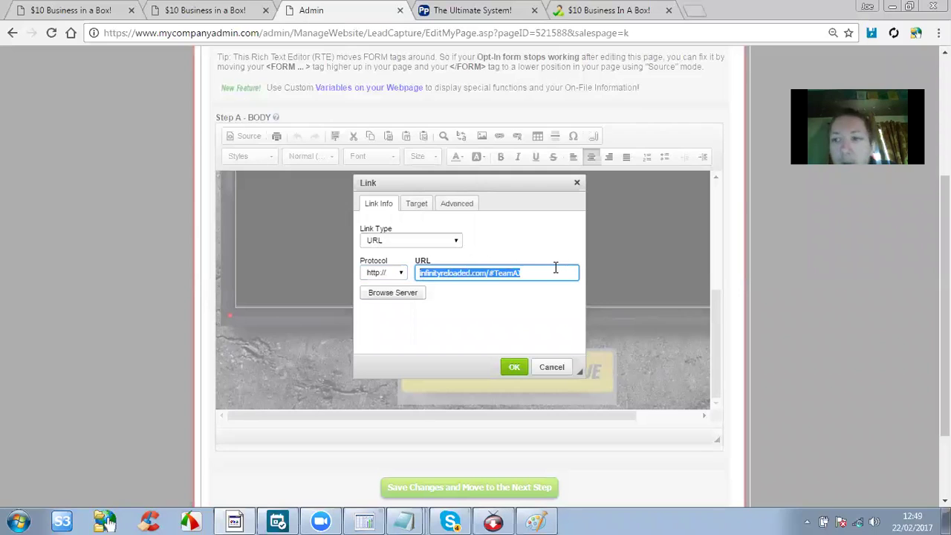
{"action": "left_click", "coordinate": [524, 269]}
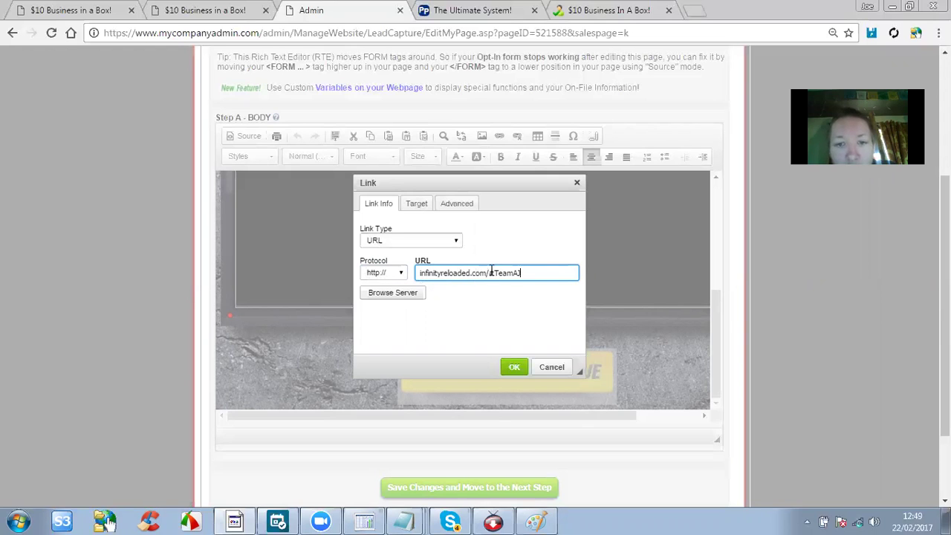
{"action": "left_click_drag", "start_coordinate": [495, 272], "coordinate": [553, 272]}
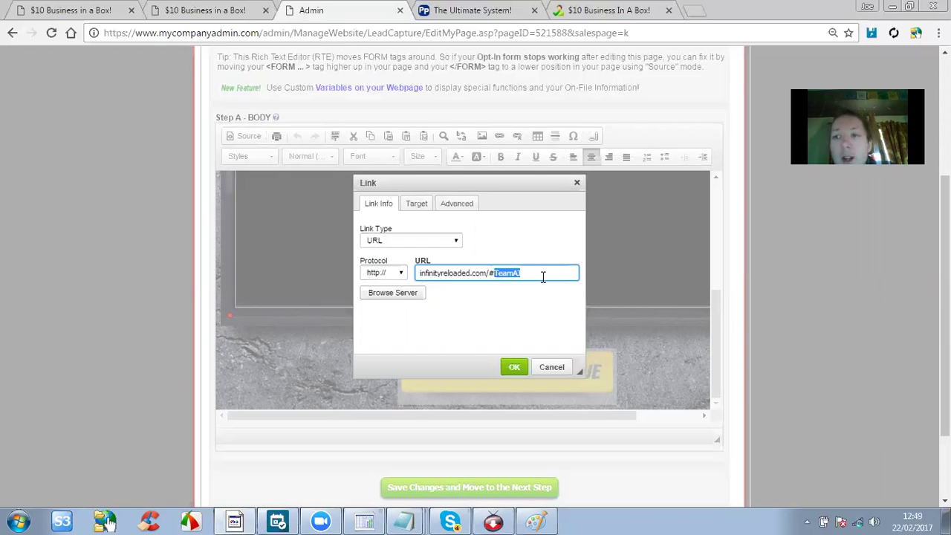
{"action": "left_click", "coordinate": [539, 272]}
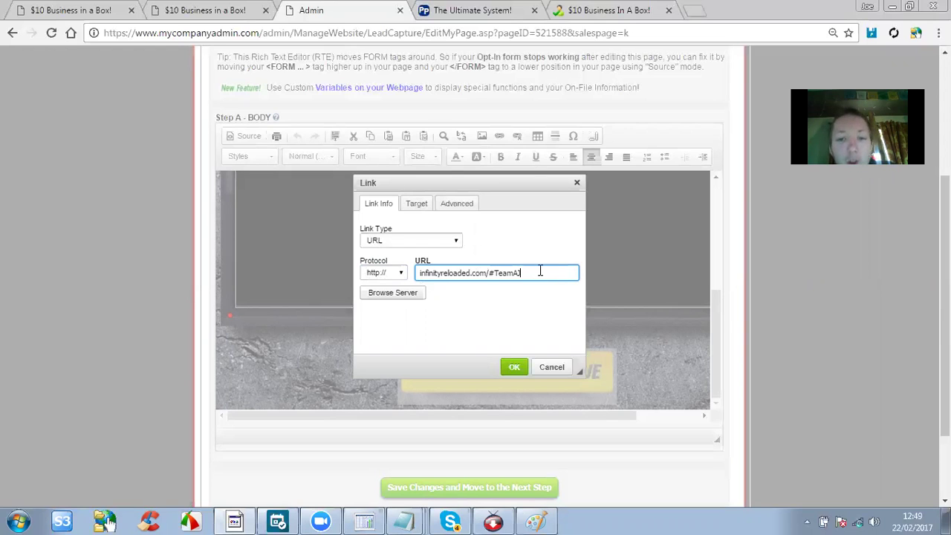
{"action": "left_click", "coordinate": [545, 365]}
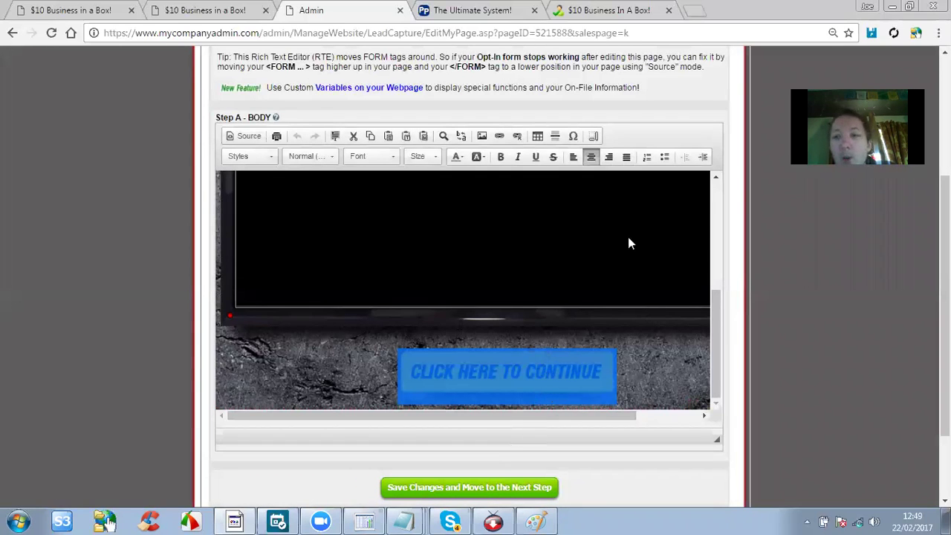
Go to Websites > WebPages > My WebPages and open the IR Capture Page for editing.
{"action": "scroll", "coordinate": [104, 239], "scroll_direction": "up", "scroll_amount": 4}
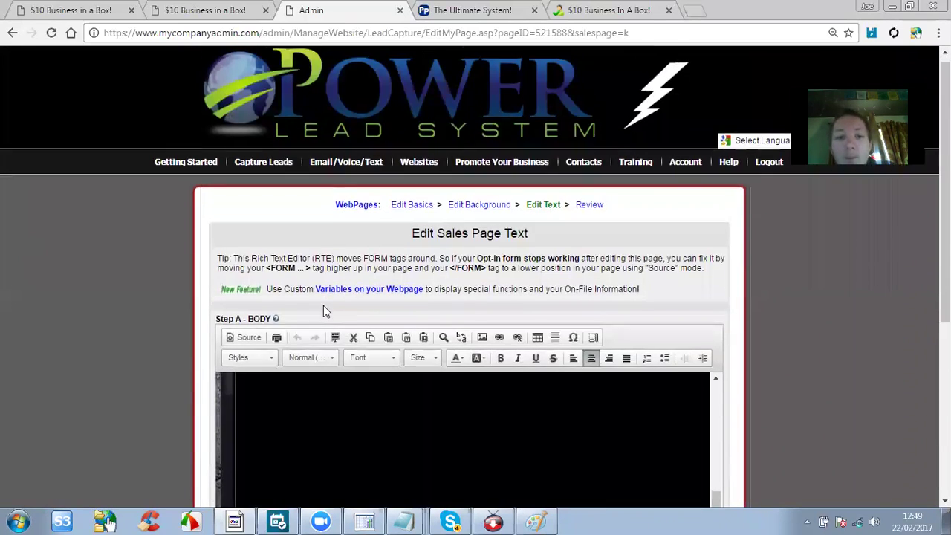
{"action": "scroll", "coordinate": [324, 311], "scroll_direction": "down", "scroll_amount": 1}
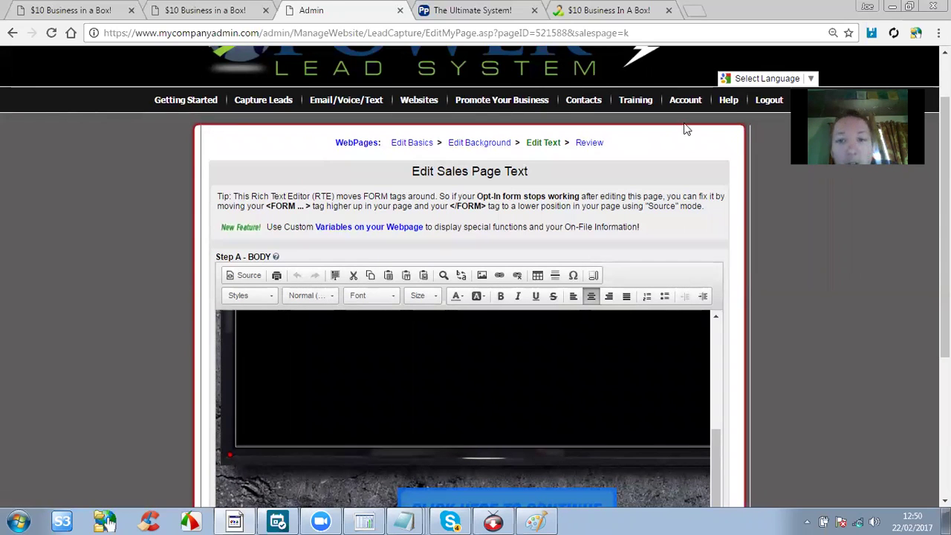
{"action": "mouse_move", "coordinate": [421, 103]}
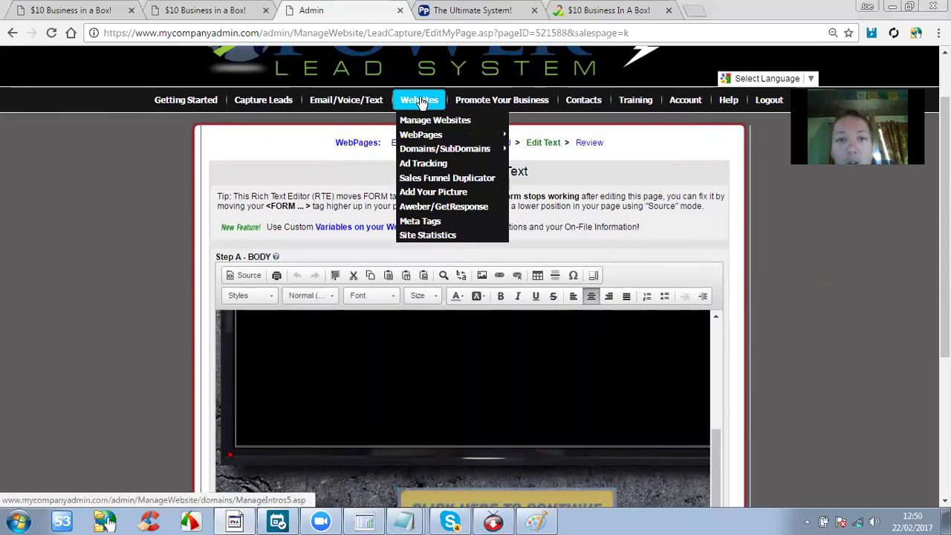
{"action": "mouse_move", "coordinate": [445, 136]}
{"action": "left_click", "coordinate": [520, 135]}
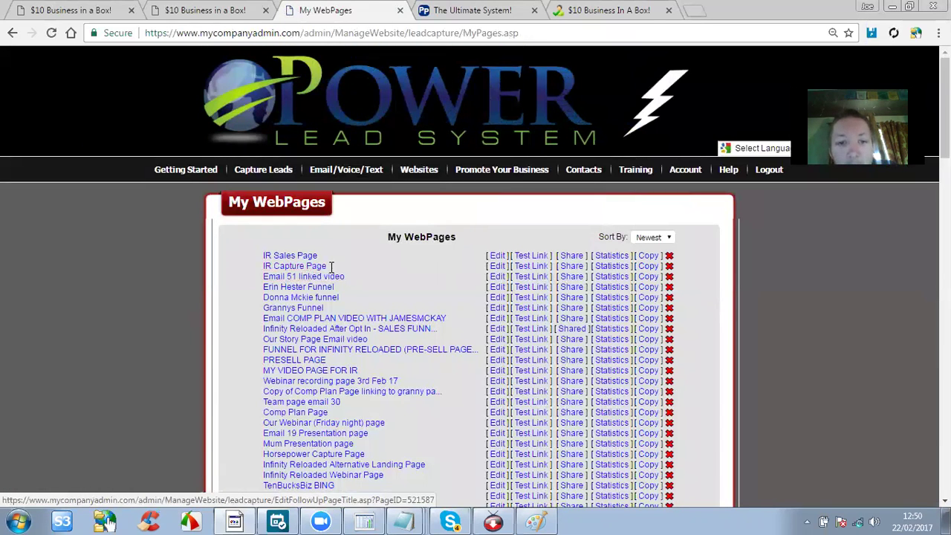
{"action": "left_click", "coordinate": [495, 266]}
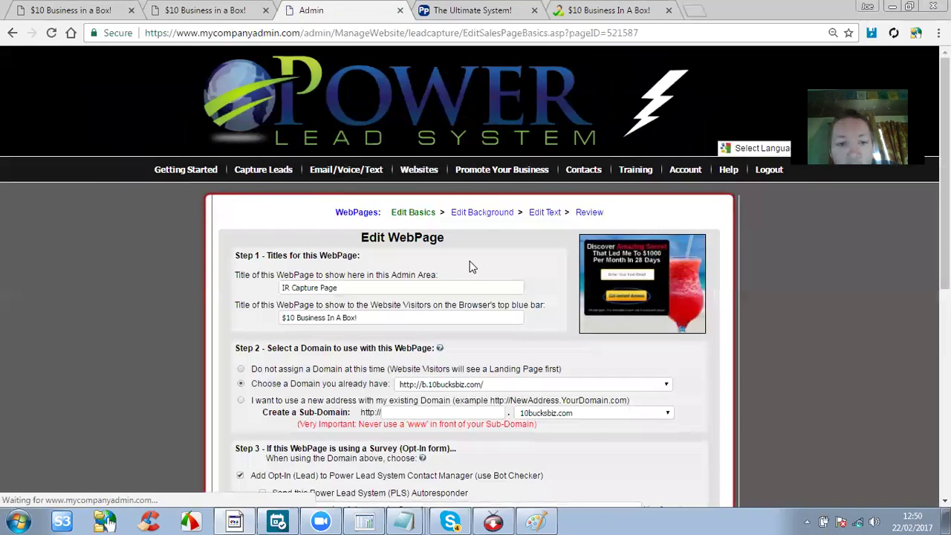
Erase the old address from the IR Capture Page's Step 4 Another Website redirect field.
{"action": "scroll", "coordinate": [468, 267], "scroll_direction": "down", "scroll_amount": 5}
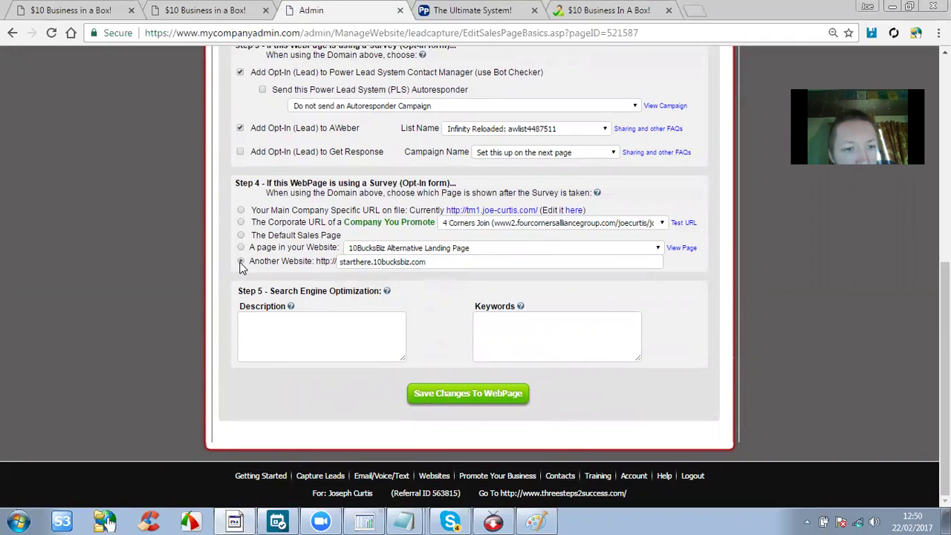
{"action": "left_click_drag", "start_coordinate": [439, 262], "coordinate": [330, 265]}
{"action": "key", "text": "BackSpace"}
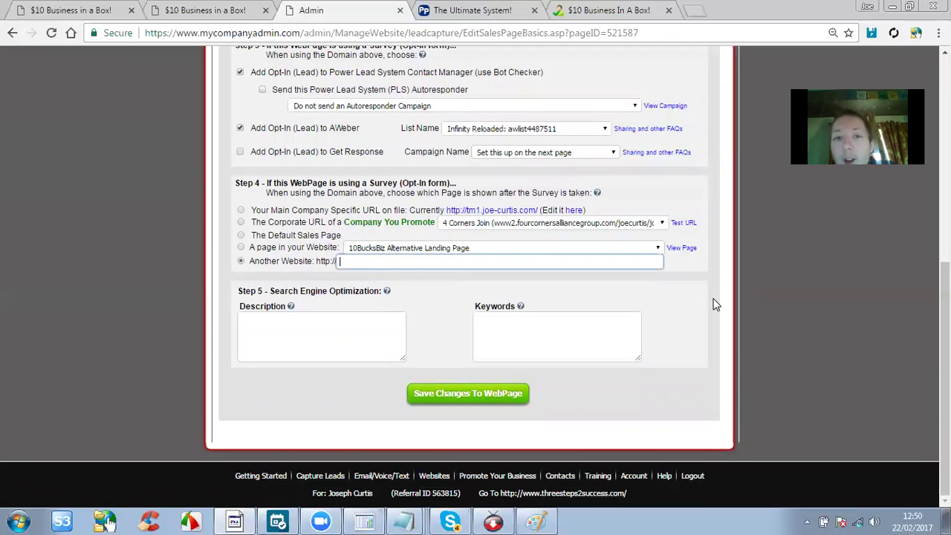
{"action": "scroll", "coordinate": [716, 305], "scroll_direction": "up", "scroll_amount": 4}
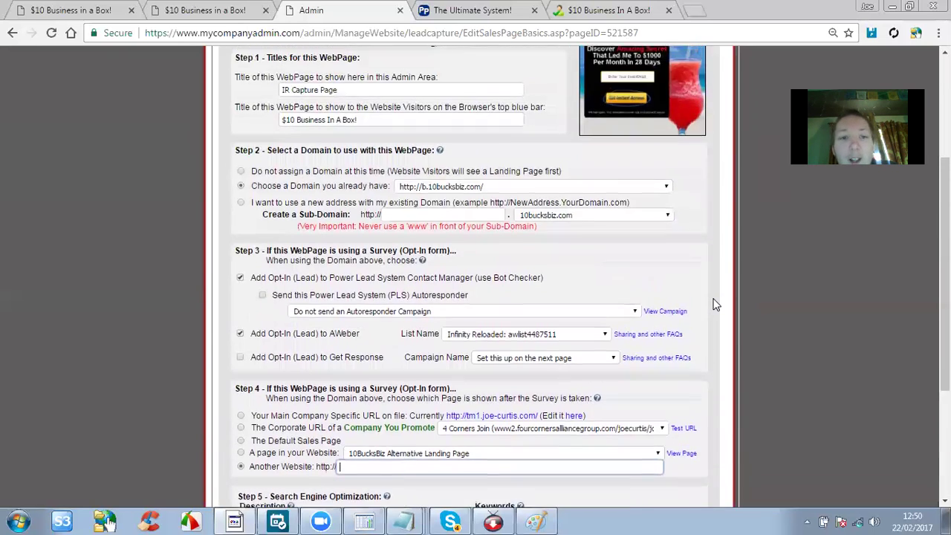
{"action": "scroll", "coordinate": [716, 305], "scroll_direction": "down", "scroll_amount": 5}
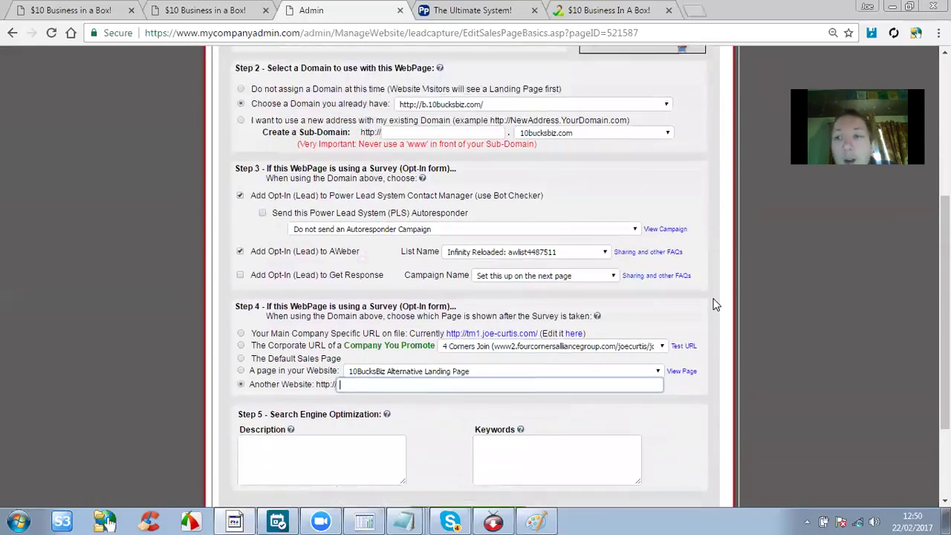
{"action": "scroll", "coordinate": [716, 305], "scroll_direction": "up", "scroll_amount": 2}
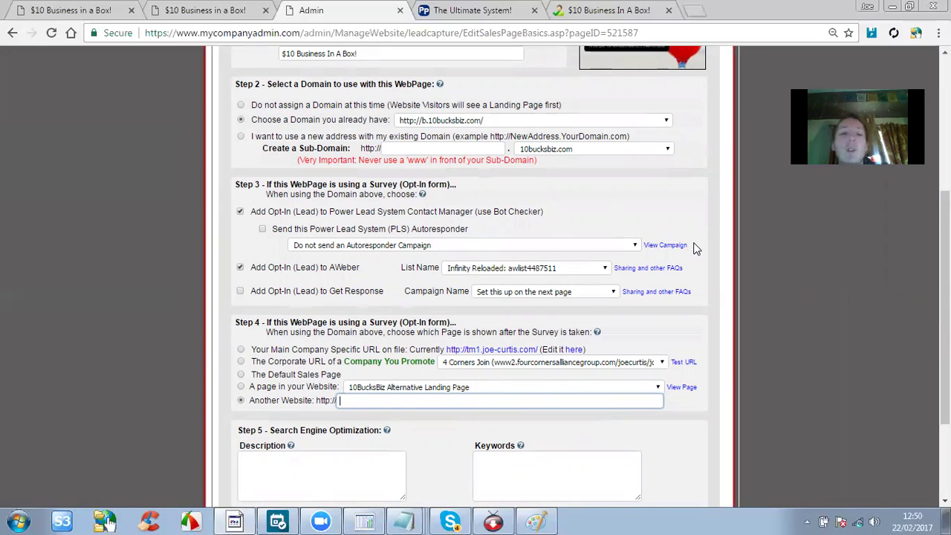
{"action": "scroll", "coordinate": [694, 248], "scroll_direction": "up", "scroll_amount": 5}
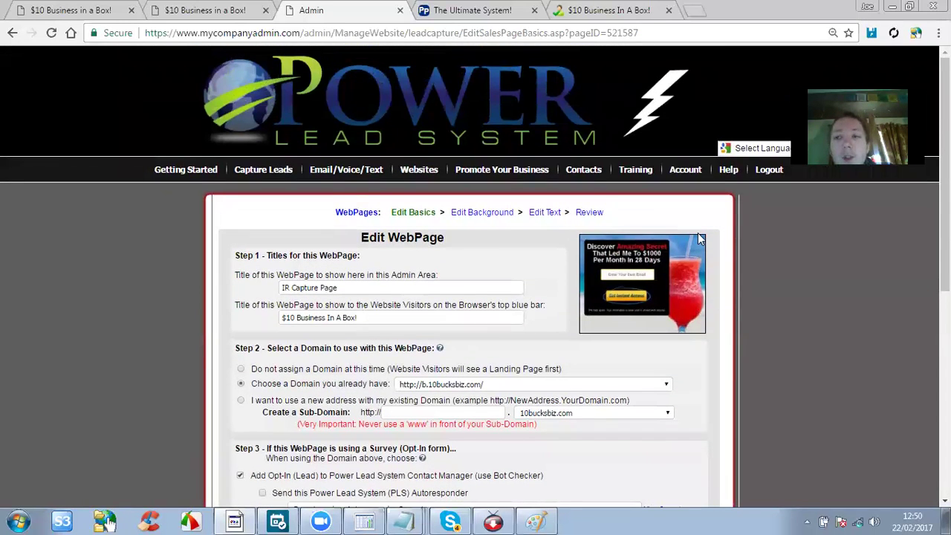
{"action": "scroll", "coordinate": [698, 232], "scroll_direction": "down", "scroll_amount": 5}
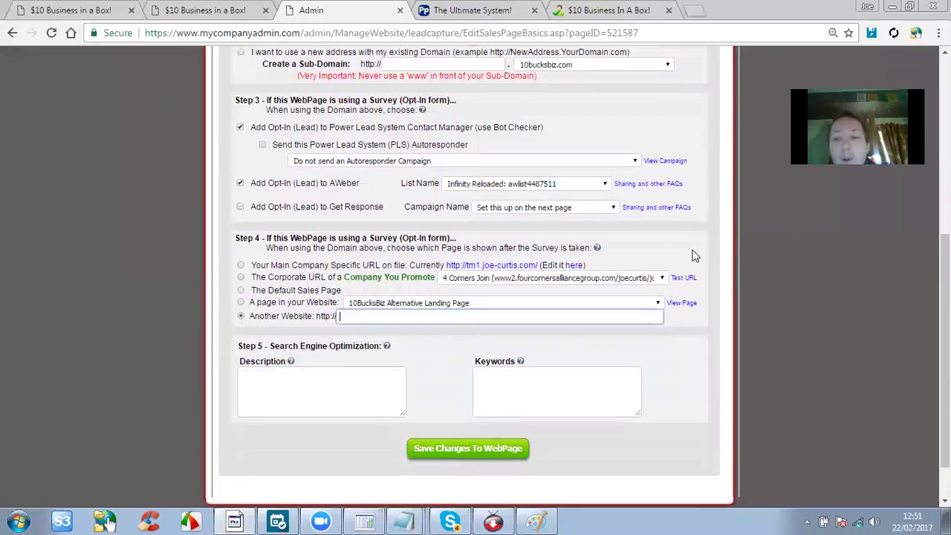